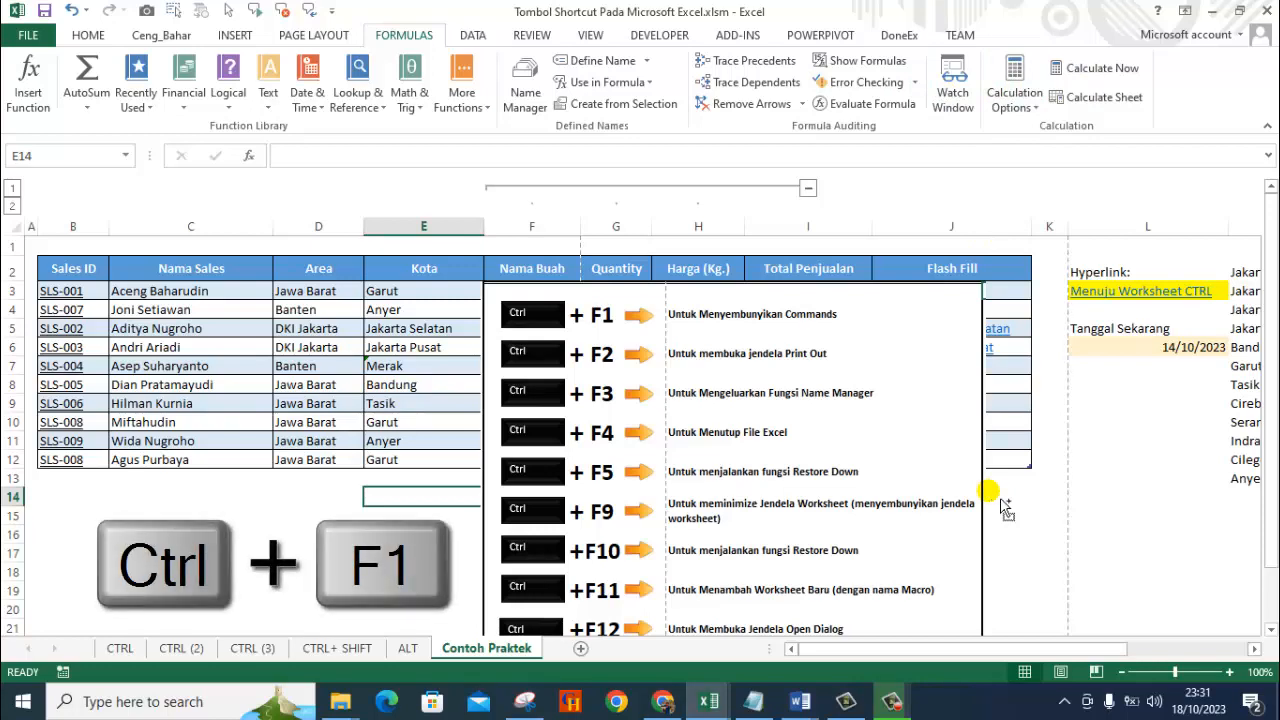
Step: Collapse the ribbon to its tabs and restore it with the Show Tabs and Commands display option
{"action": "key", "text": "ctrl+F1"}
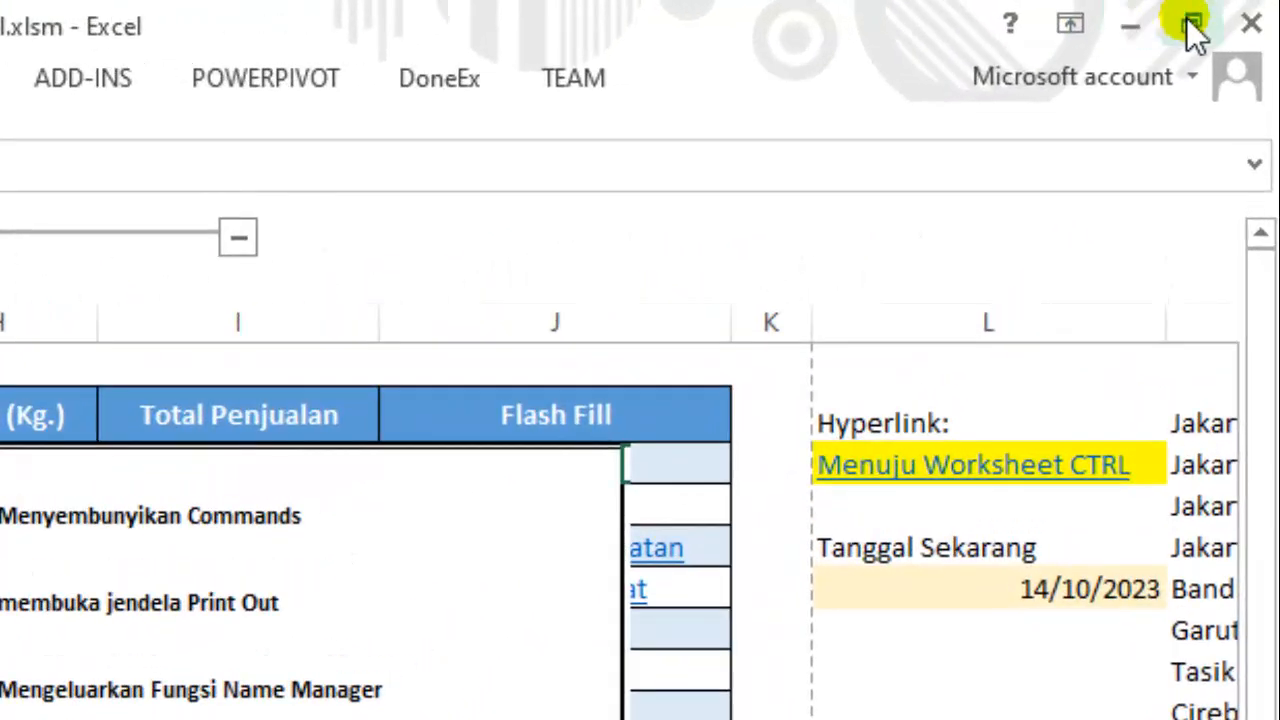
{"action": "left_click", "coordinate": [1067, 28]}
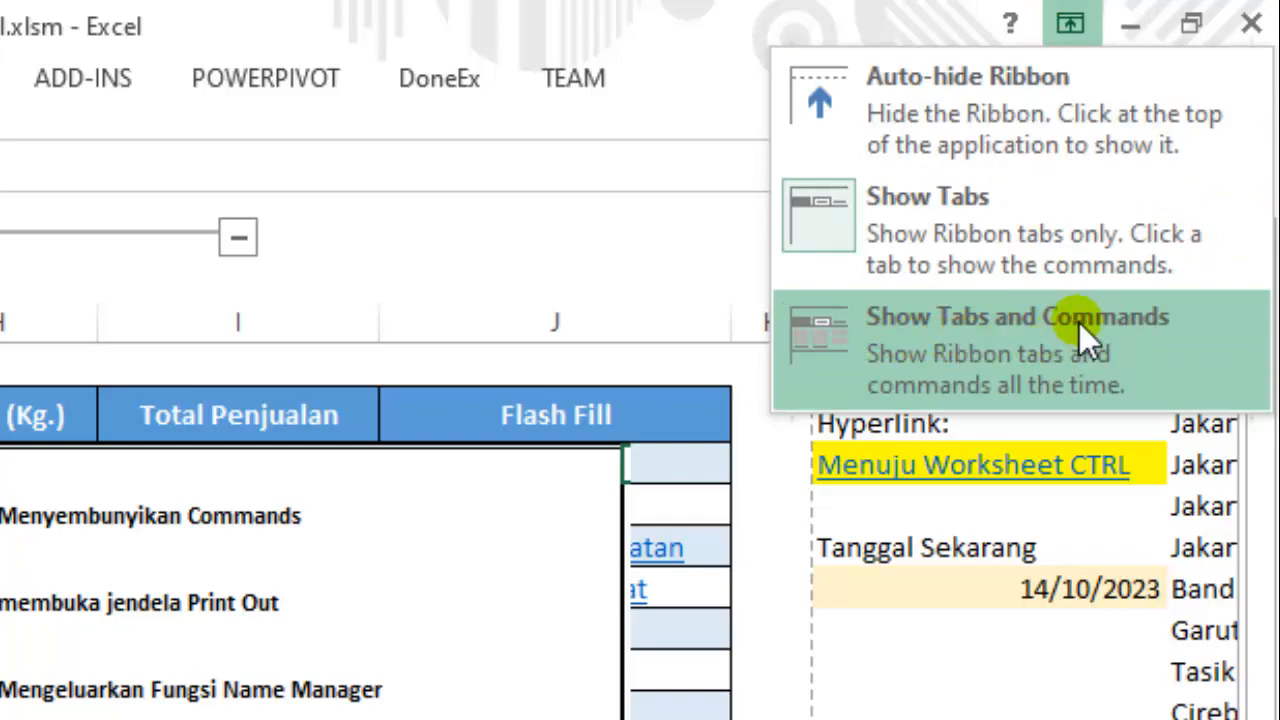
{"action": "left_click", "coordinate": [1029, 324]}
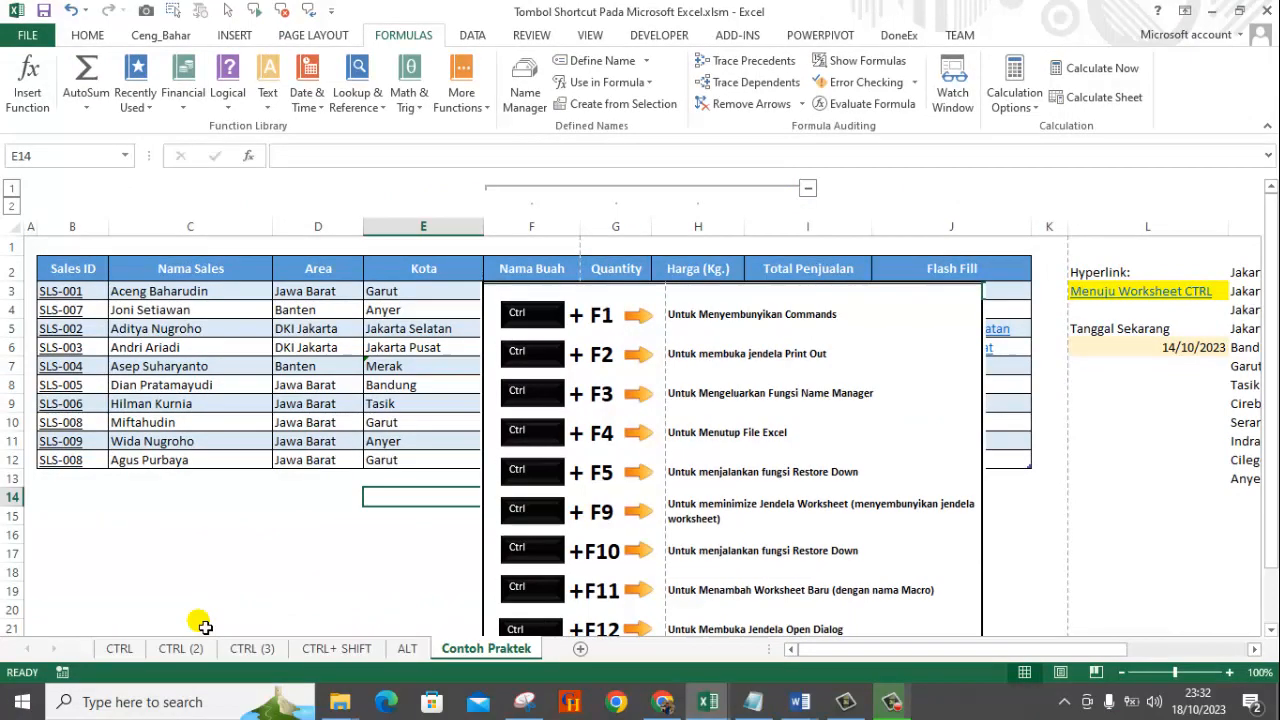
Step: Collapse and re-expand the ribbon commands from cell C19, and check the active ribbon display option
{"action": "left_click", "coordinate": [261, 591]}
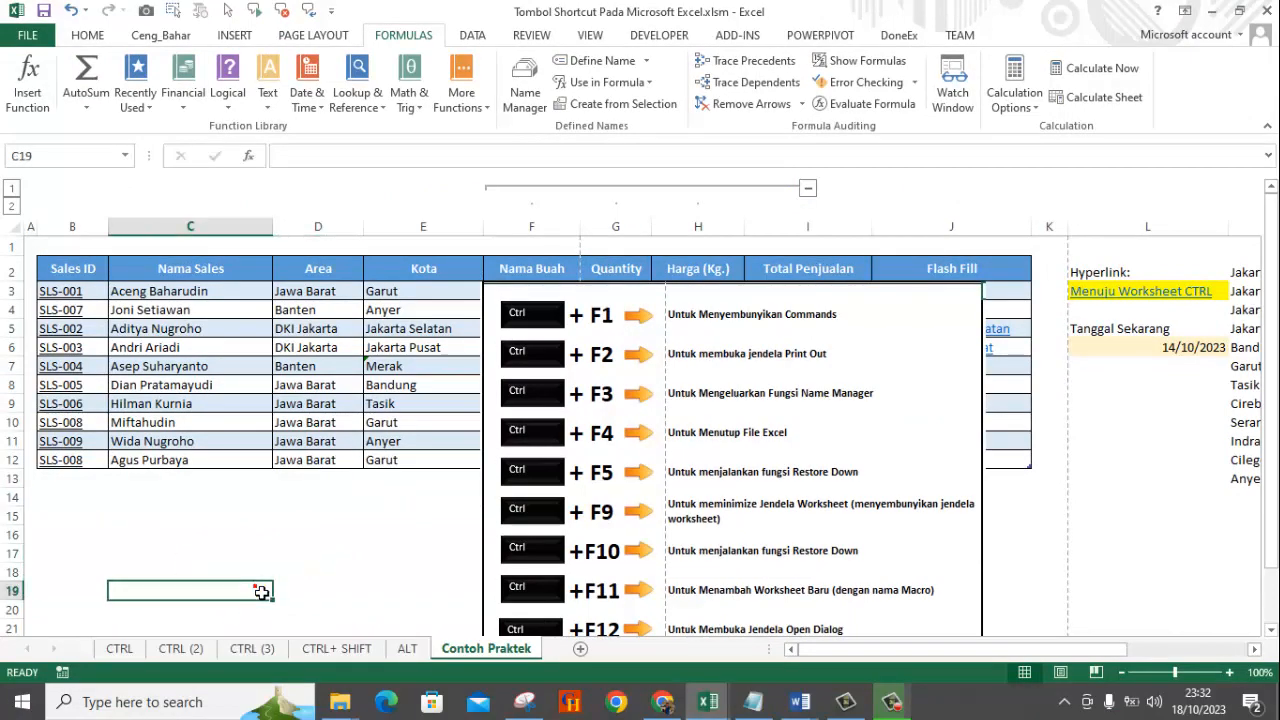
{"action": "key", "text": "ctrl+F1"}
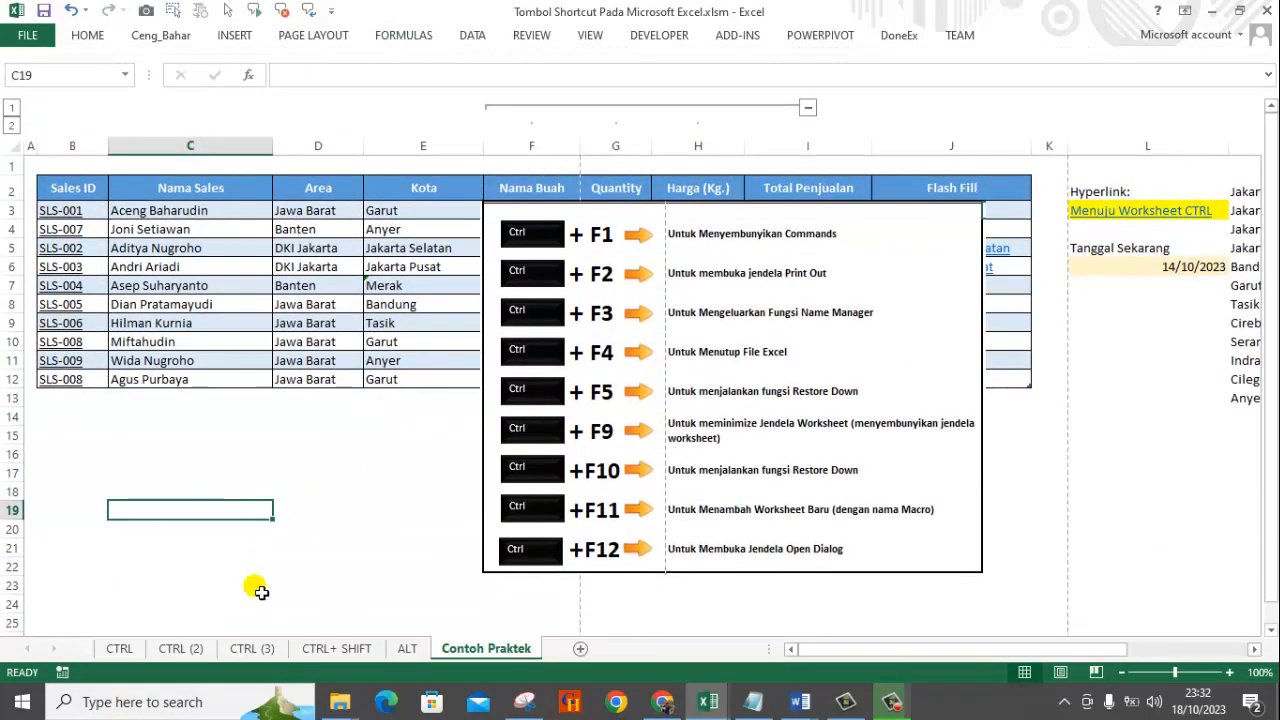
{"action": "key", "text": "ctrl+F1"}
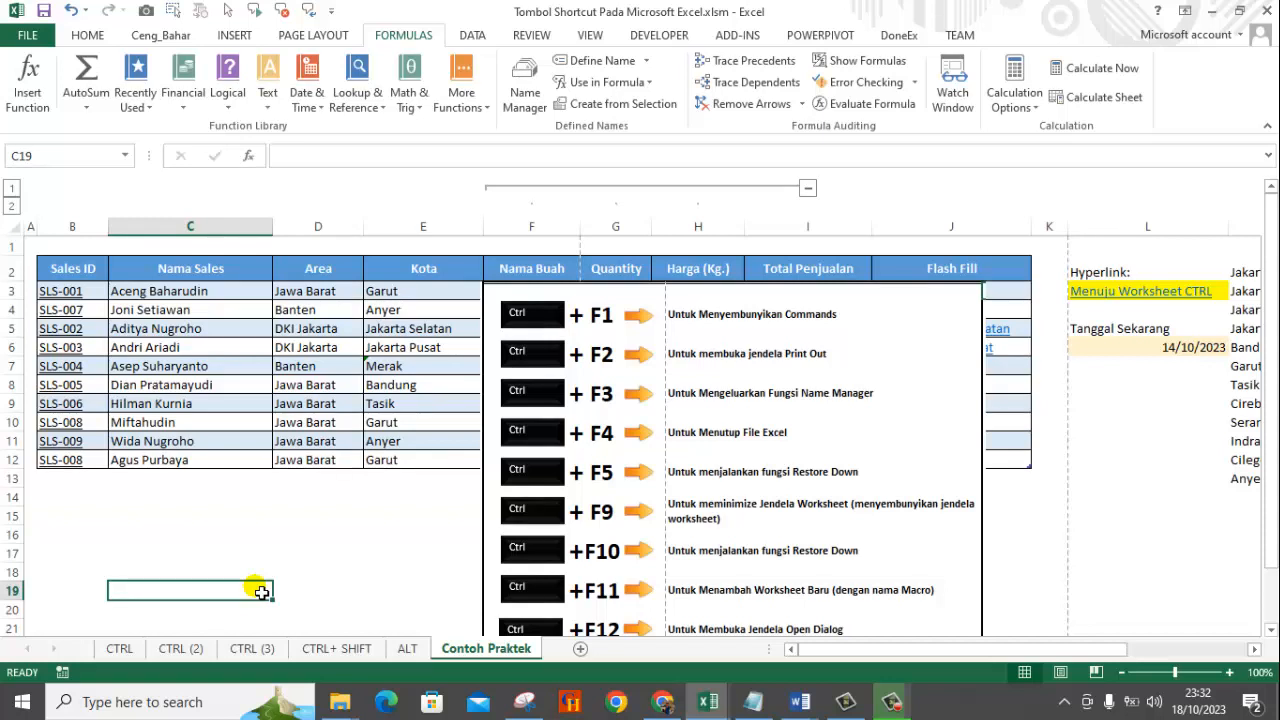
{"action": "left_click", "coordinate": [1185, 12]}
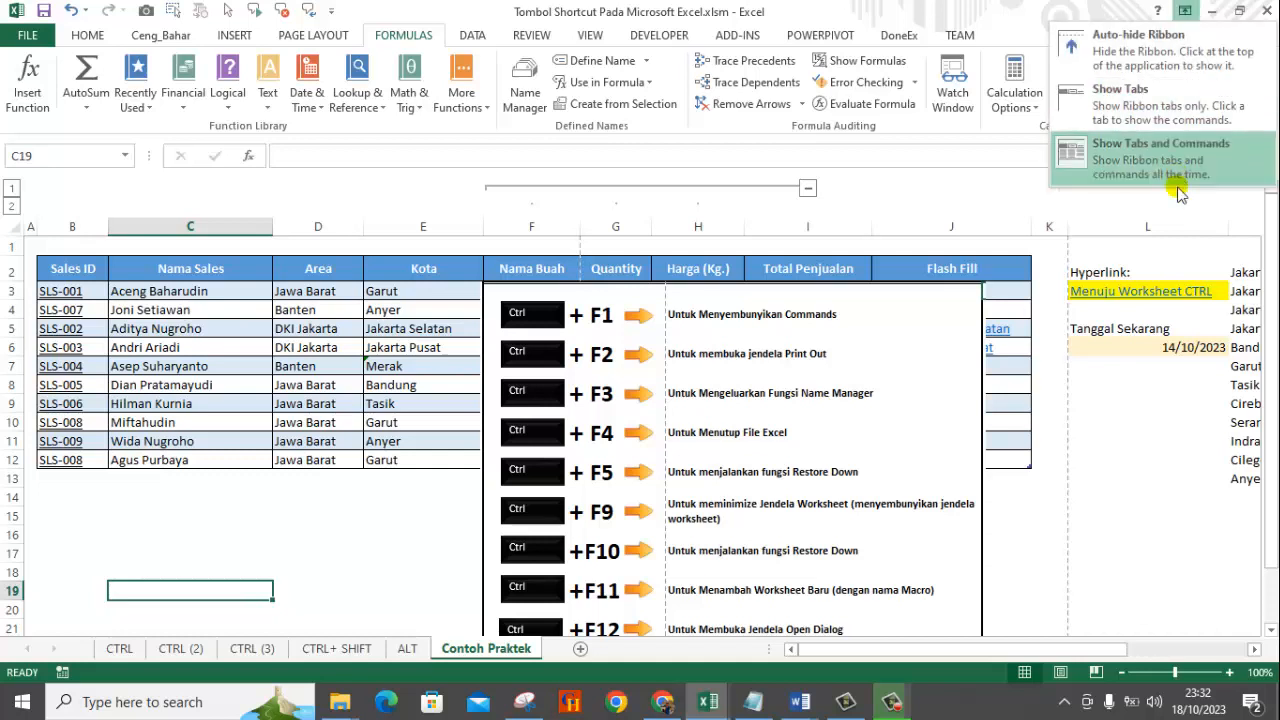
{"action": "left_click", "coordinate": [308, 515]}
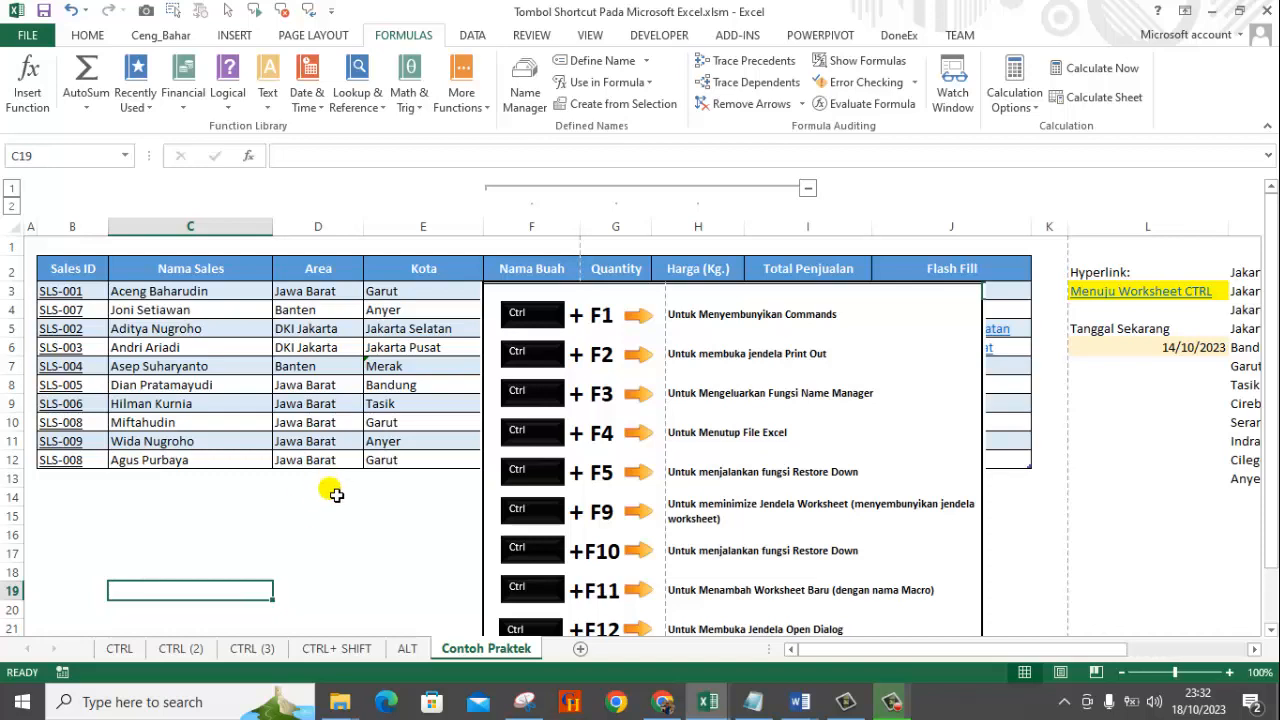
Step: Hide and show the ribbon commands two more times with the sheet in view
{"action": "key", "text": "ctrl+F1"}
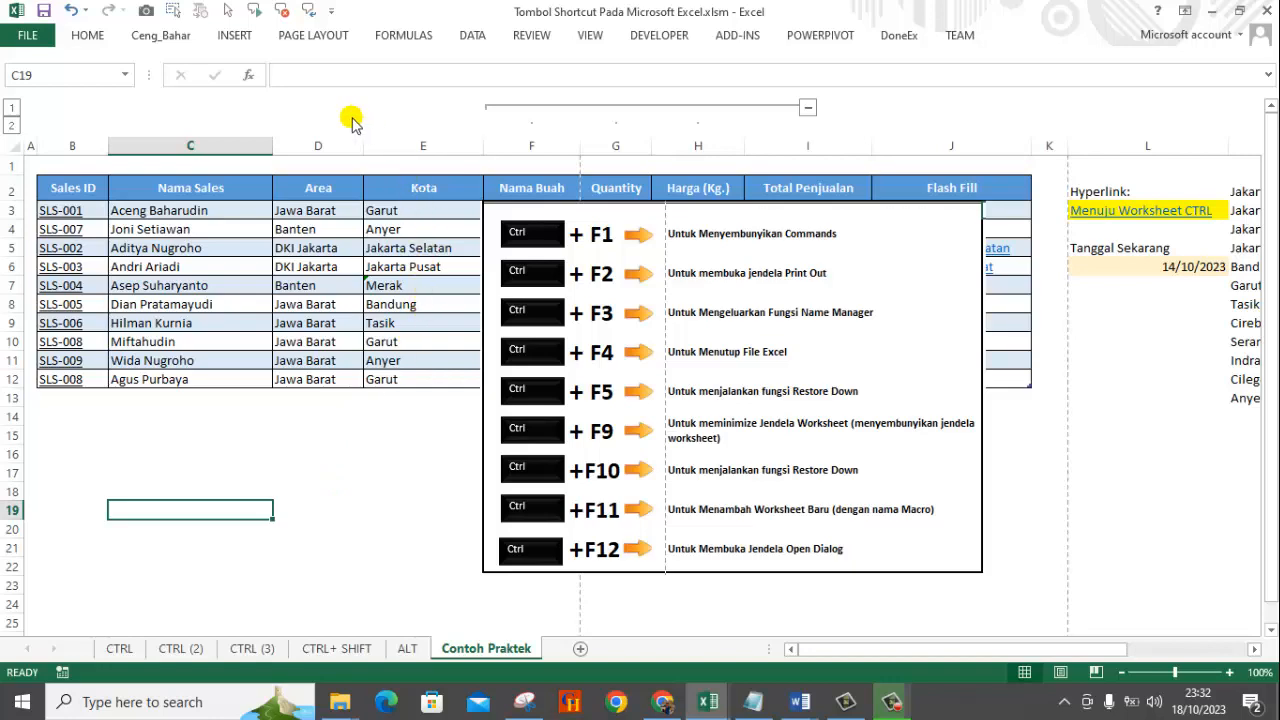
{"action": "key", "text": "ctrl+F1"}
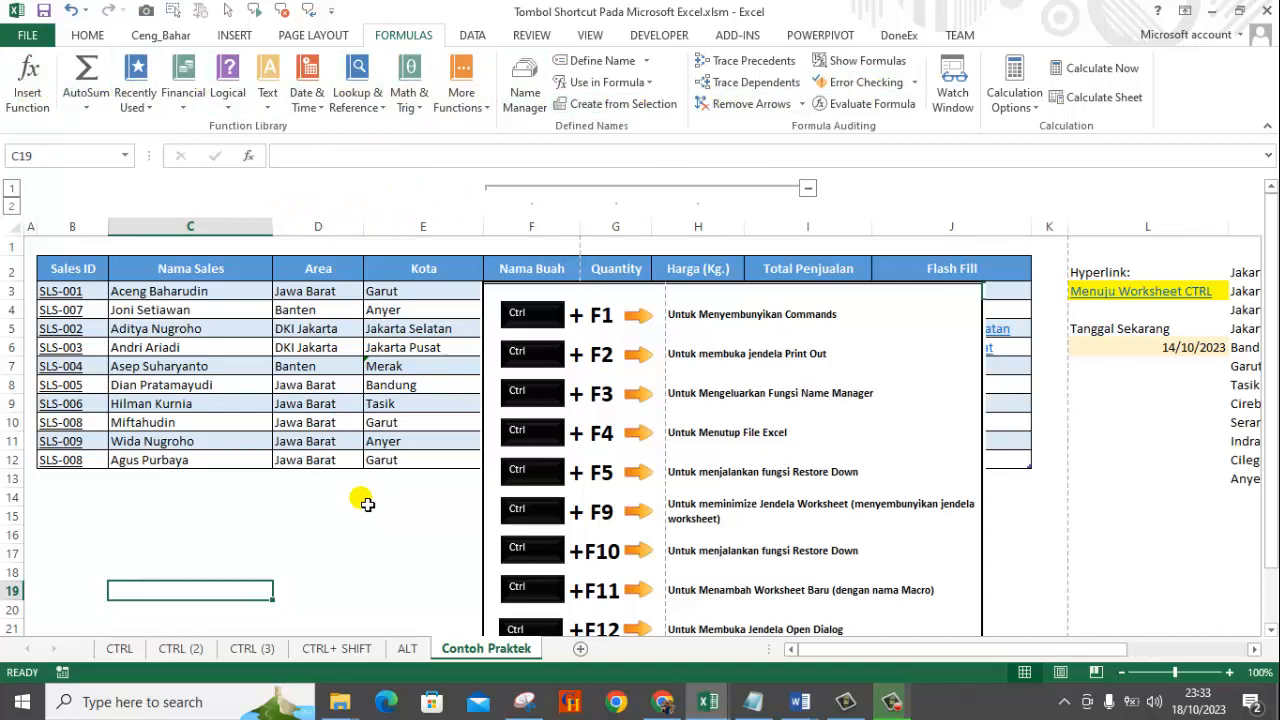
{"action": "key", "text": "ctrl+F1"}
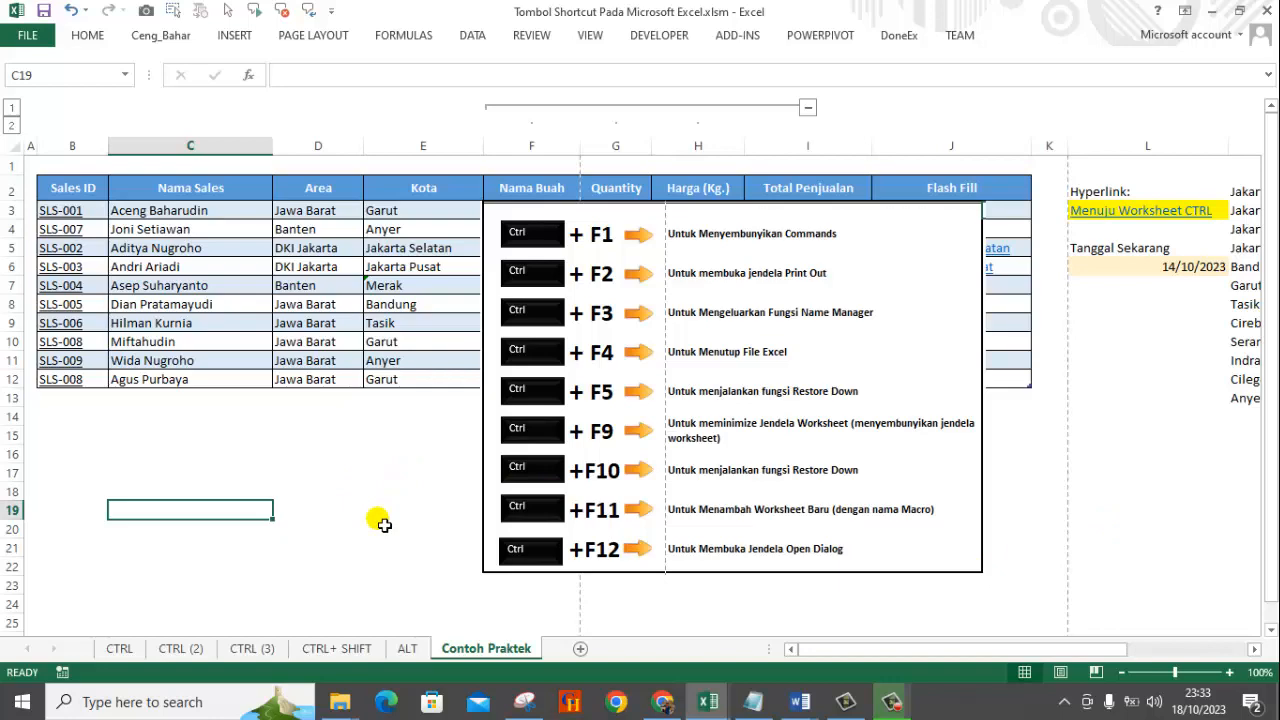
{"action": "key", "text": "ctrl+F1"}
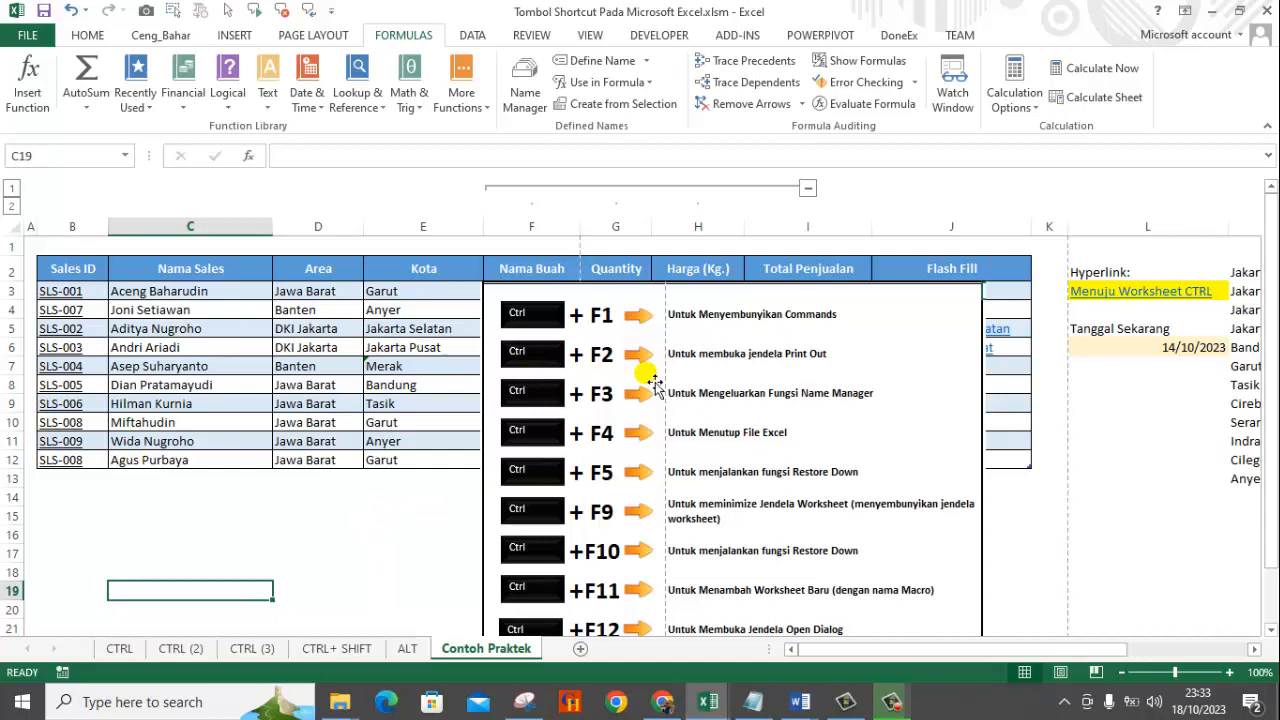
Step: View the print preview of the Contoh Praktek sheet, return to the worksheet and close the formatting pane
{"action": "left_click", "coordinate": [350, 487]}
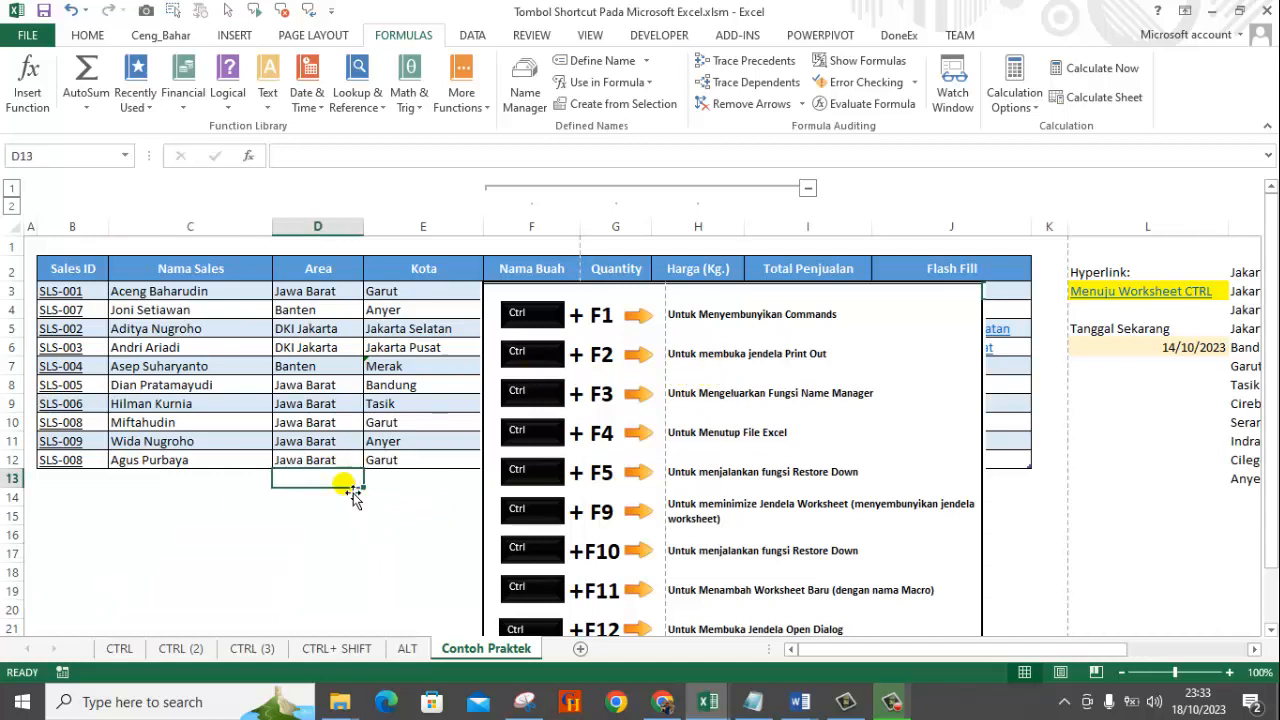
{"action": "key", "text": "ctrl+F2"}
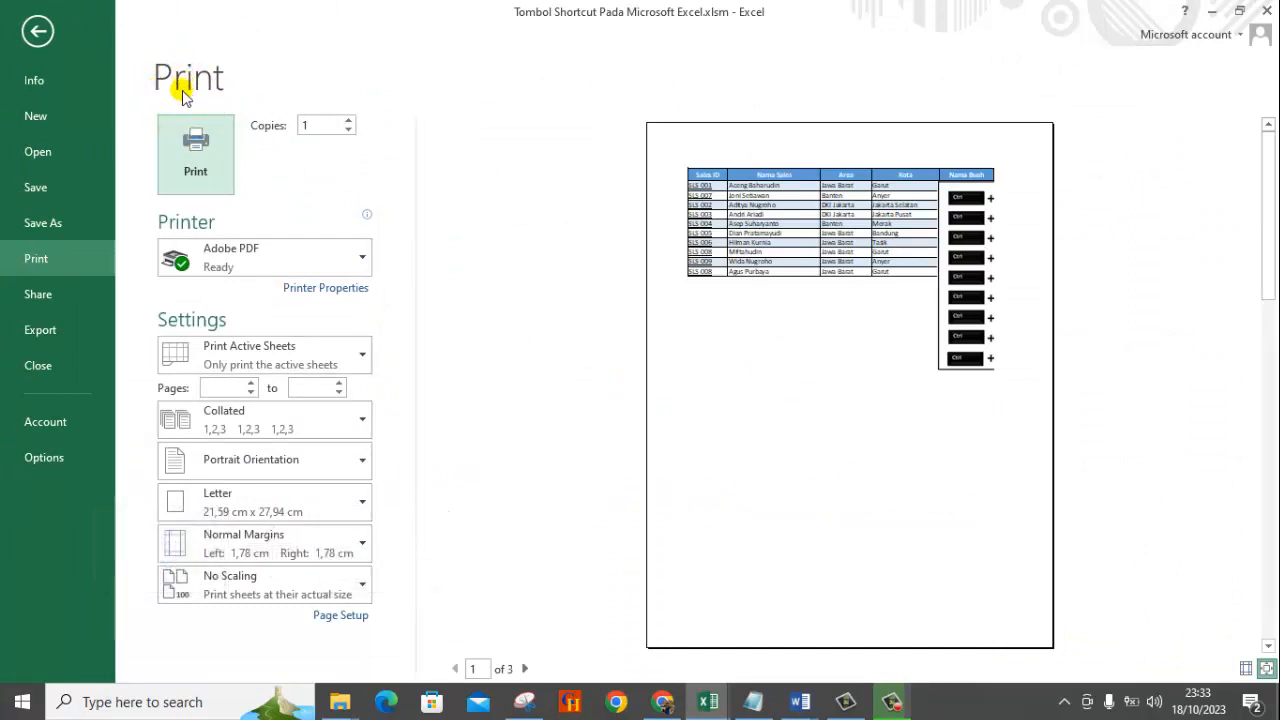
{"action": "left_click", "coordinate": [37, 32]}
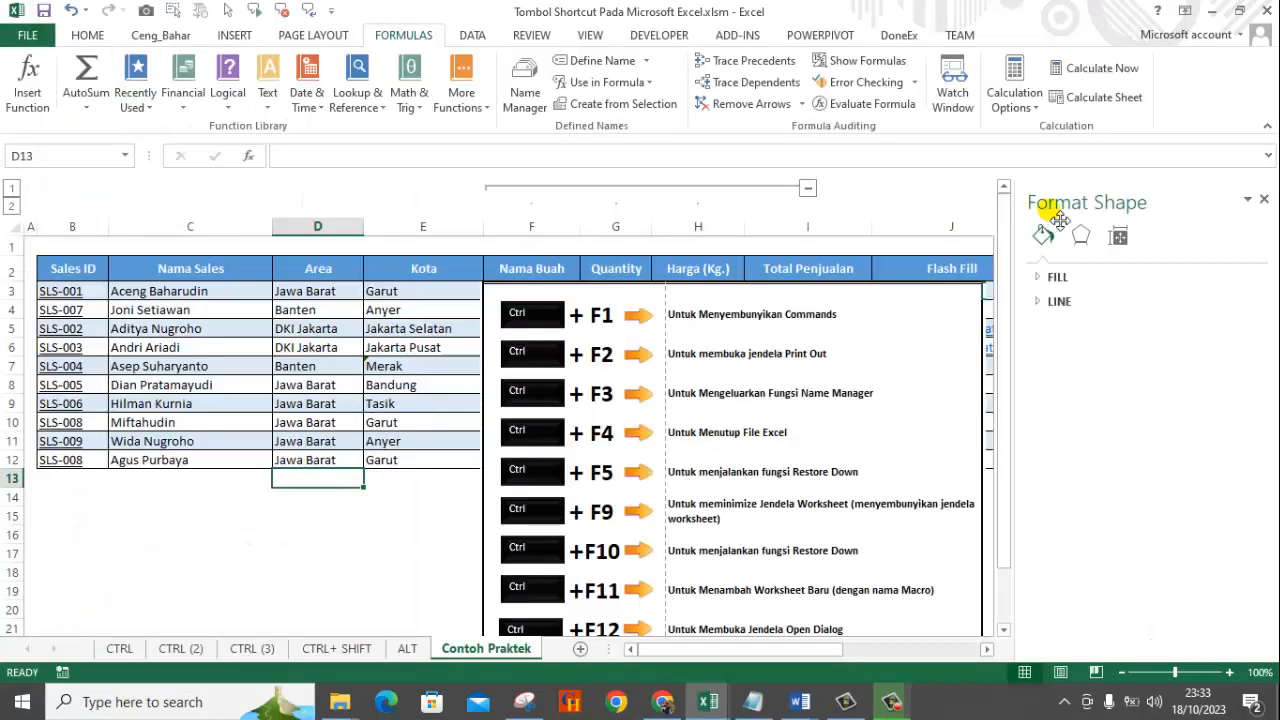
{"action": "left_click", "coordinate": [508, 476]}
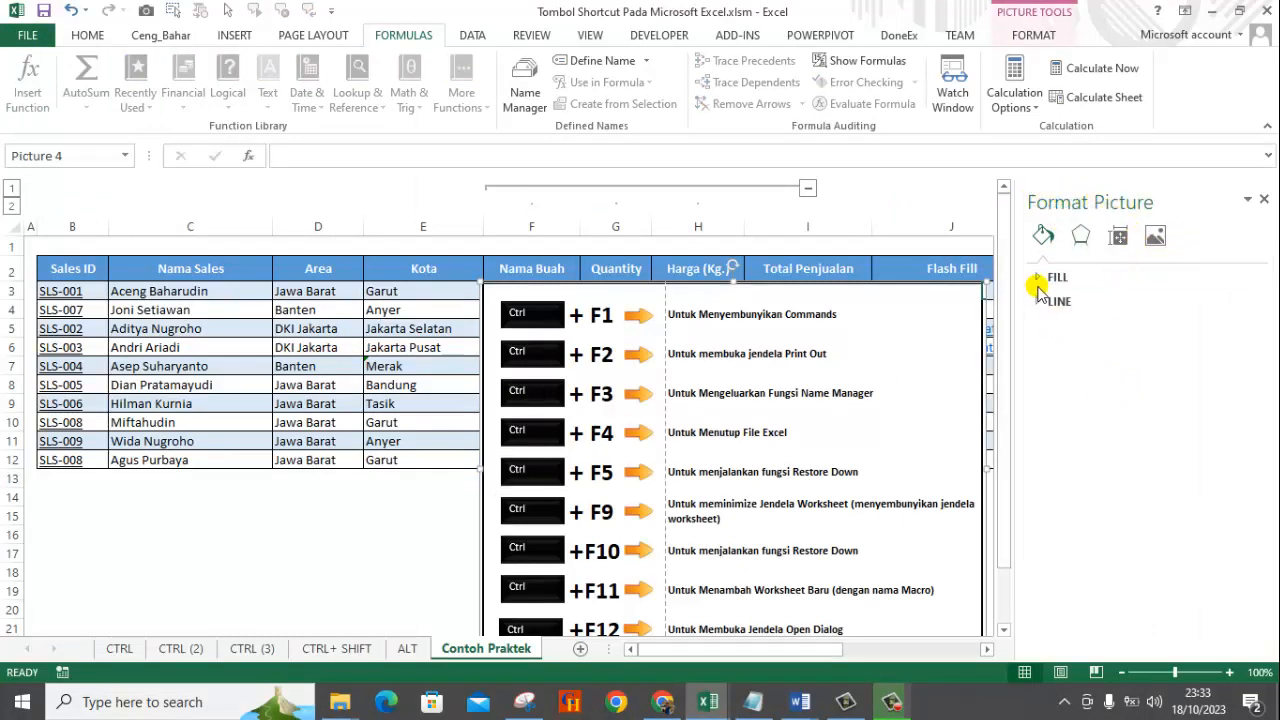
{"action": "left_click", "coordinate": [1263, 201]}
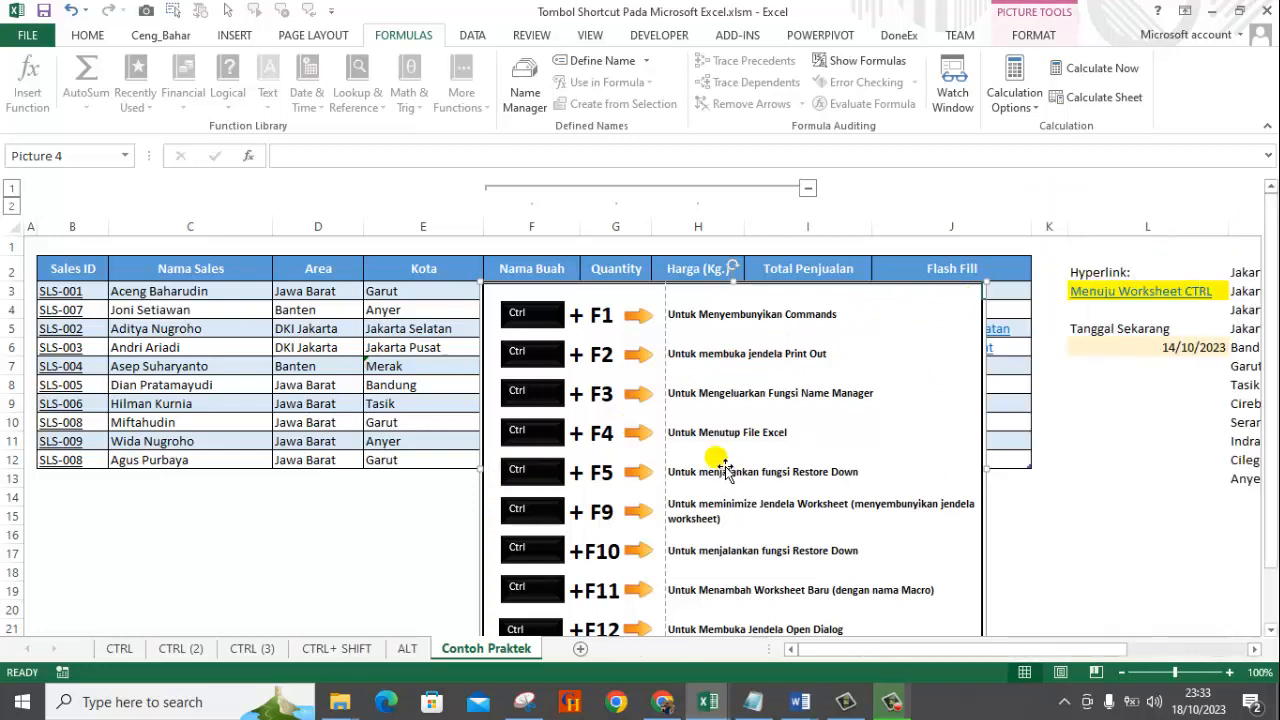
{"action": "left_click", "coordinate": [405, 553]}
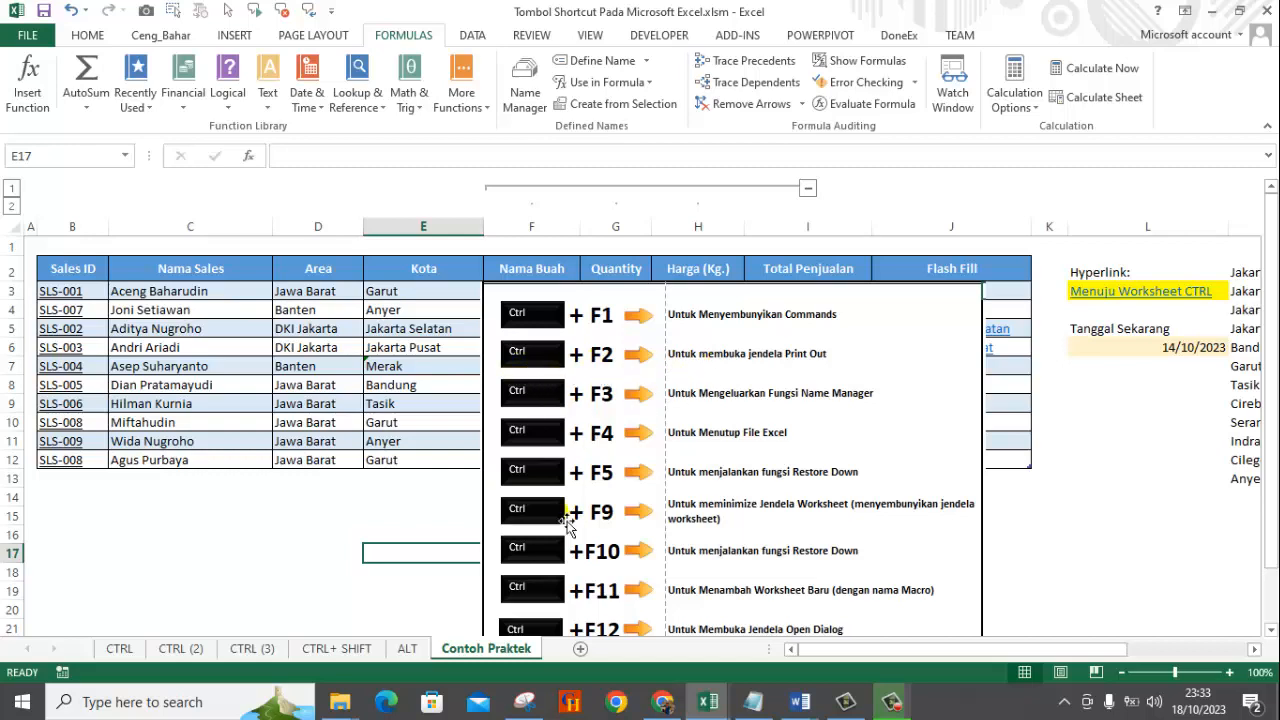
Step: Add a blank worksheet after Contoh Praktek and check its print preview, closing the Format Shape pane on return
{"action": "left_click", "coordinate": [580, 651]}
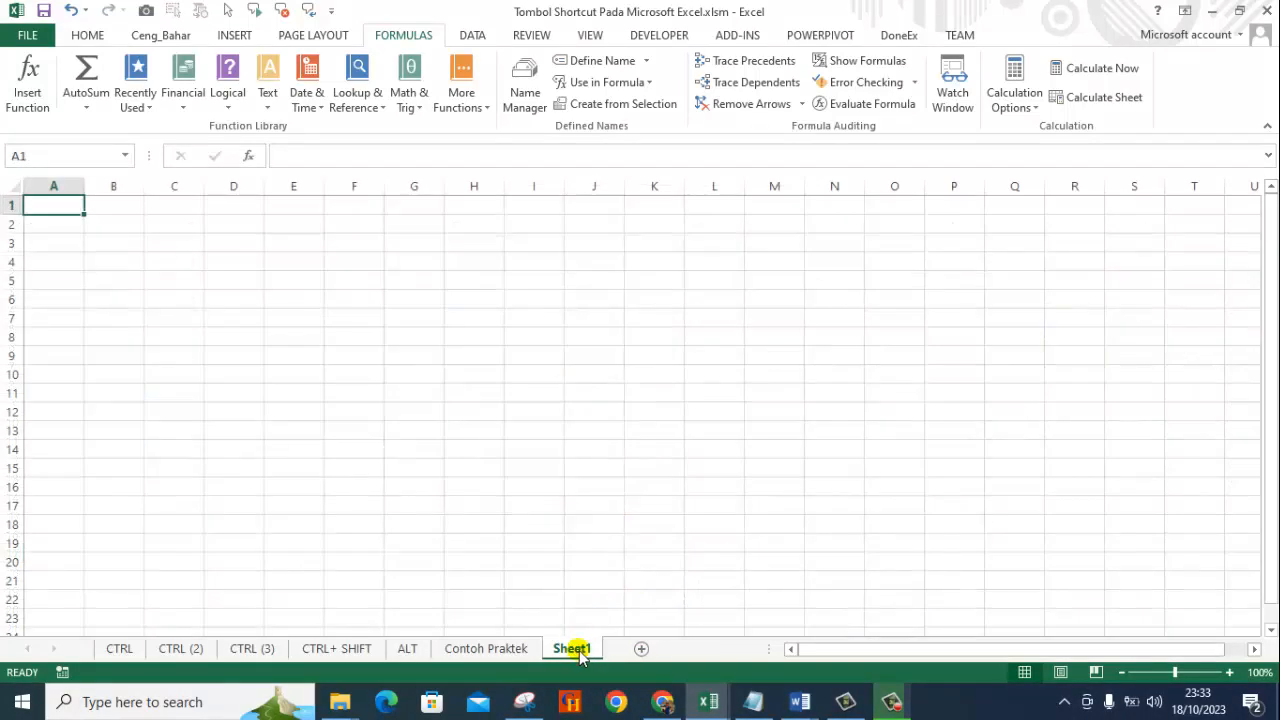
{"action": "left_click", "coordinate": [410, 375]}
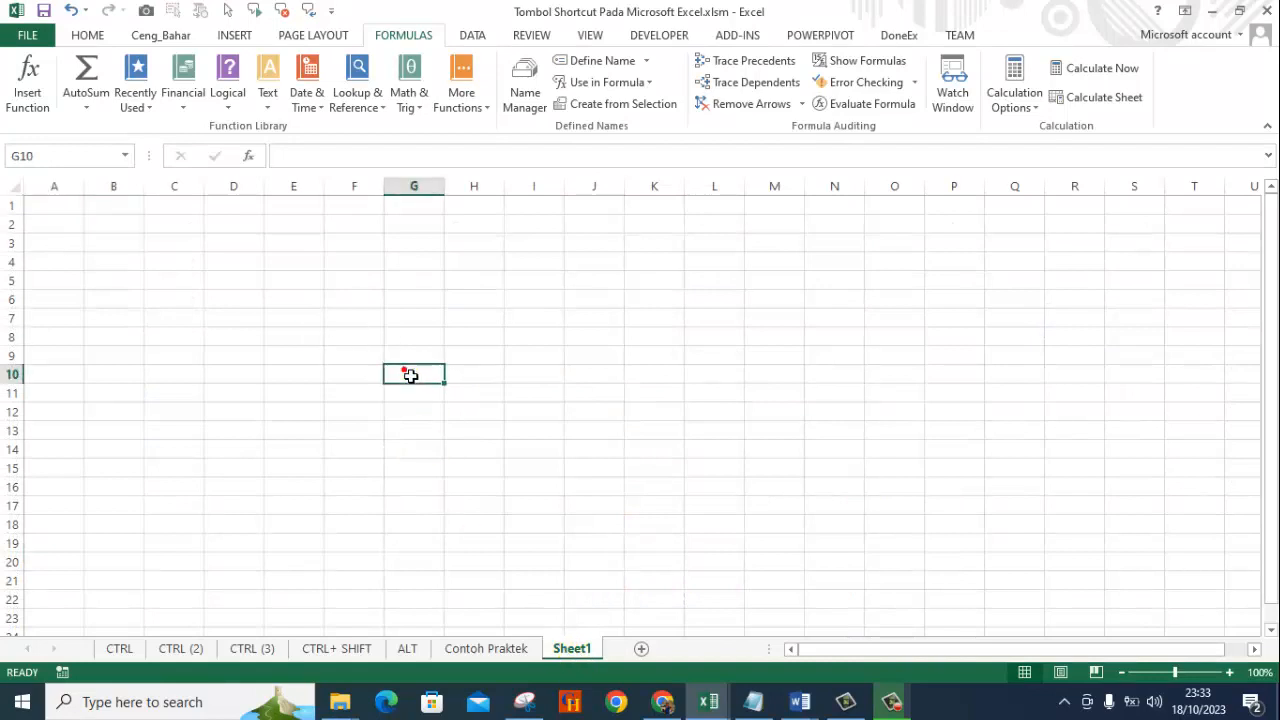
{"action": "key", "text": "ctrl+F2"}
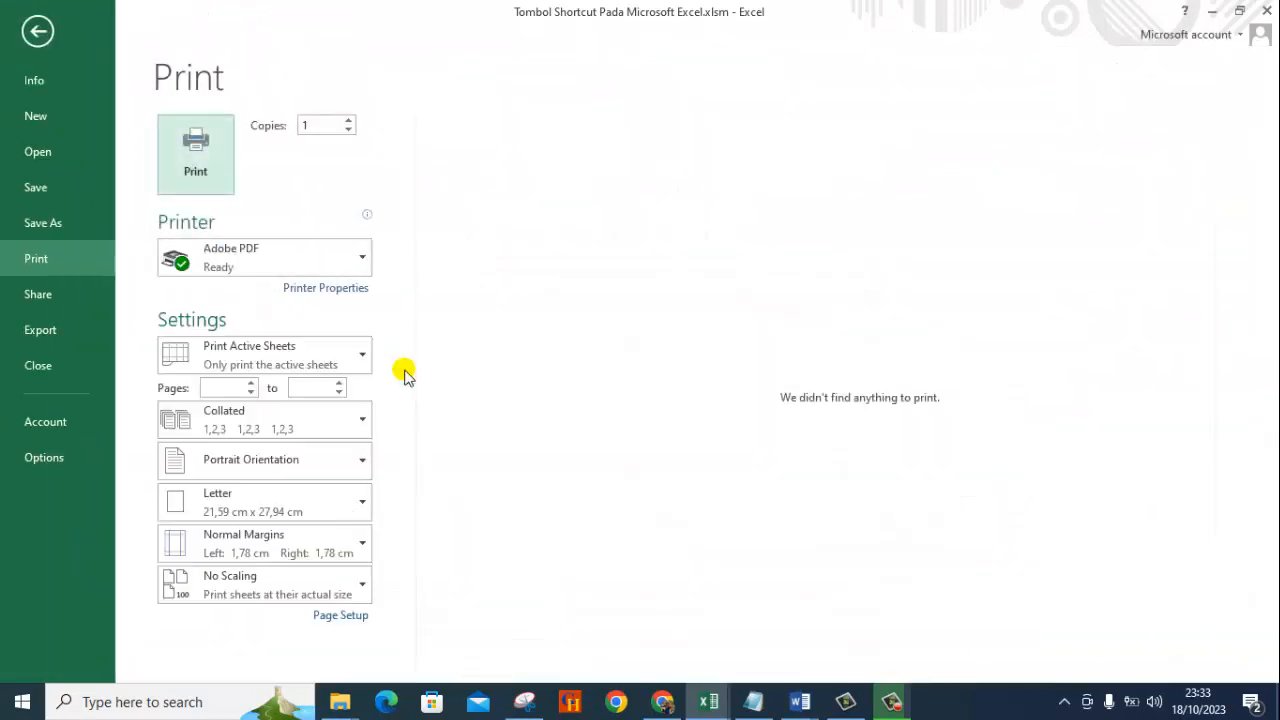
{"action": "left_click", "coordinate": [38, 35]}
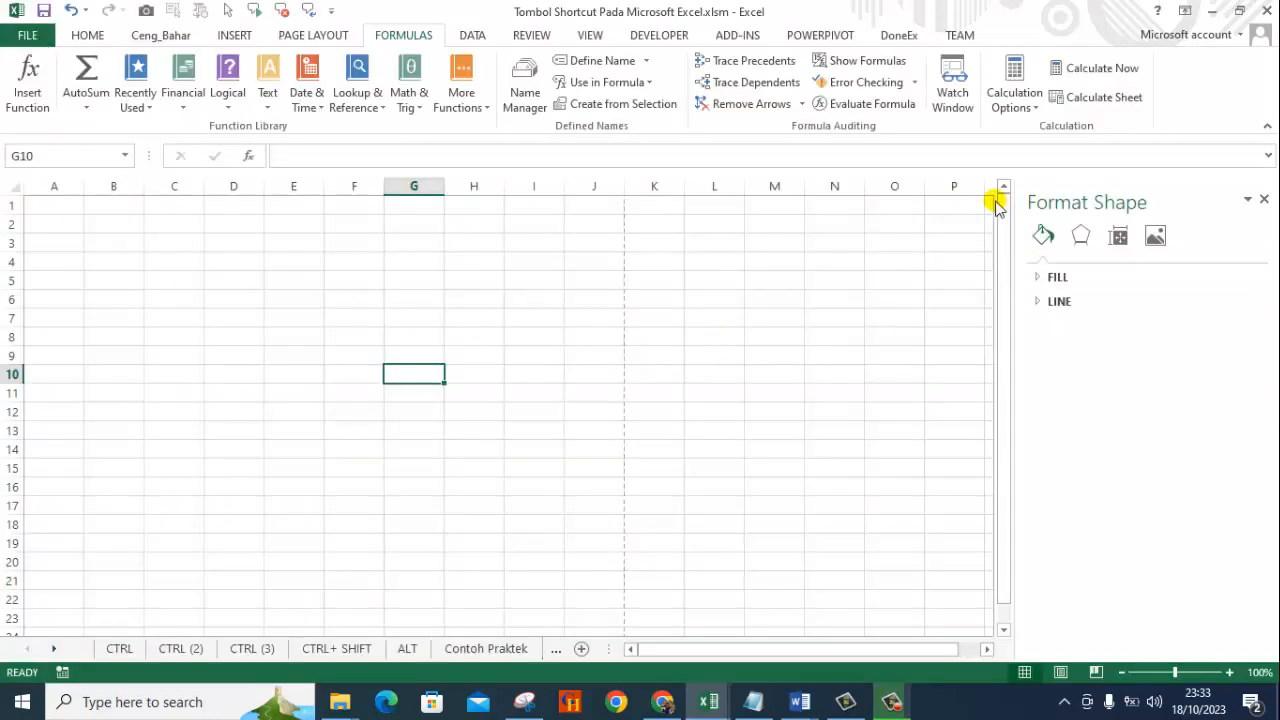
{"action": "left_click", "coordinate": [1264, 201]}
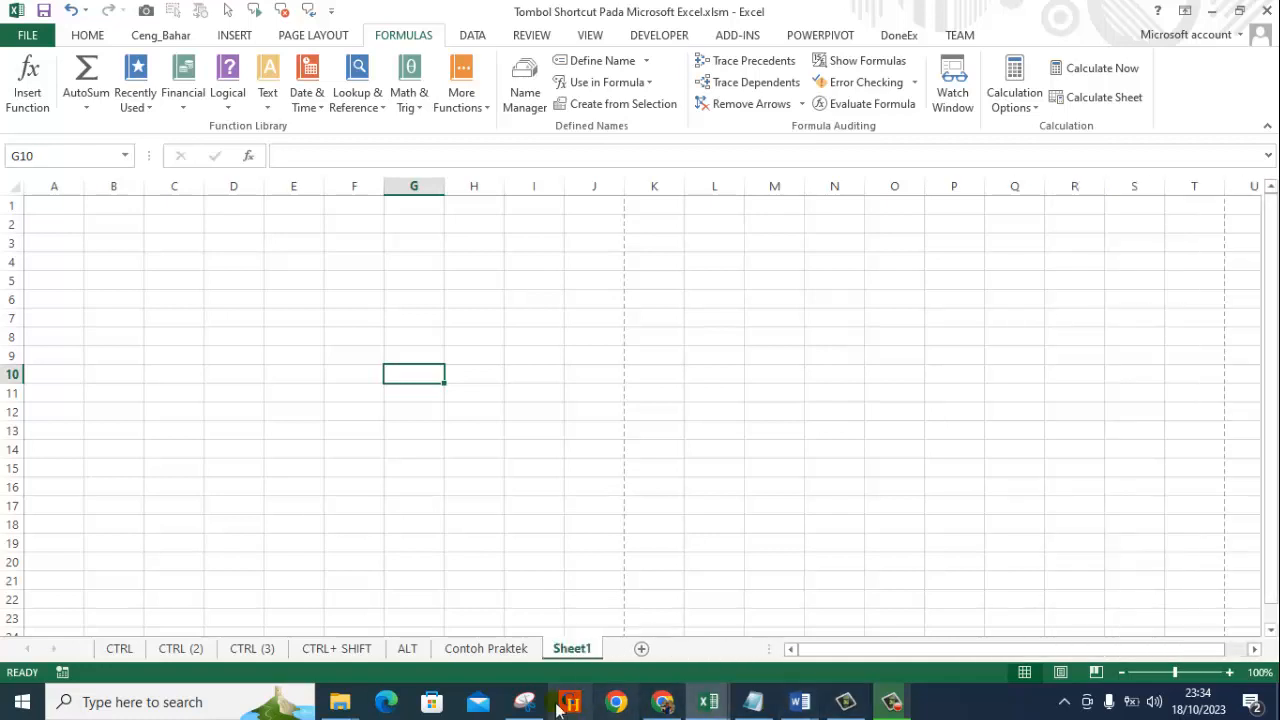
Step: Delete the blank worksheet Sheet1 from the workbook
{"action": "left_click", "coordinate": [565, 650]}
{"action": "right_click", "coordinate": [572, 650]}
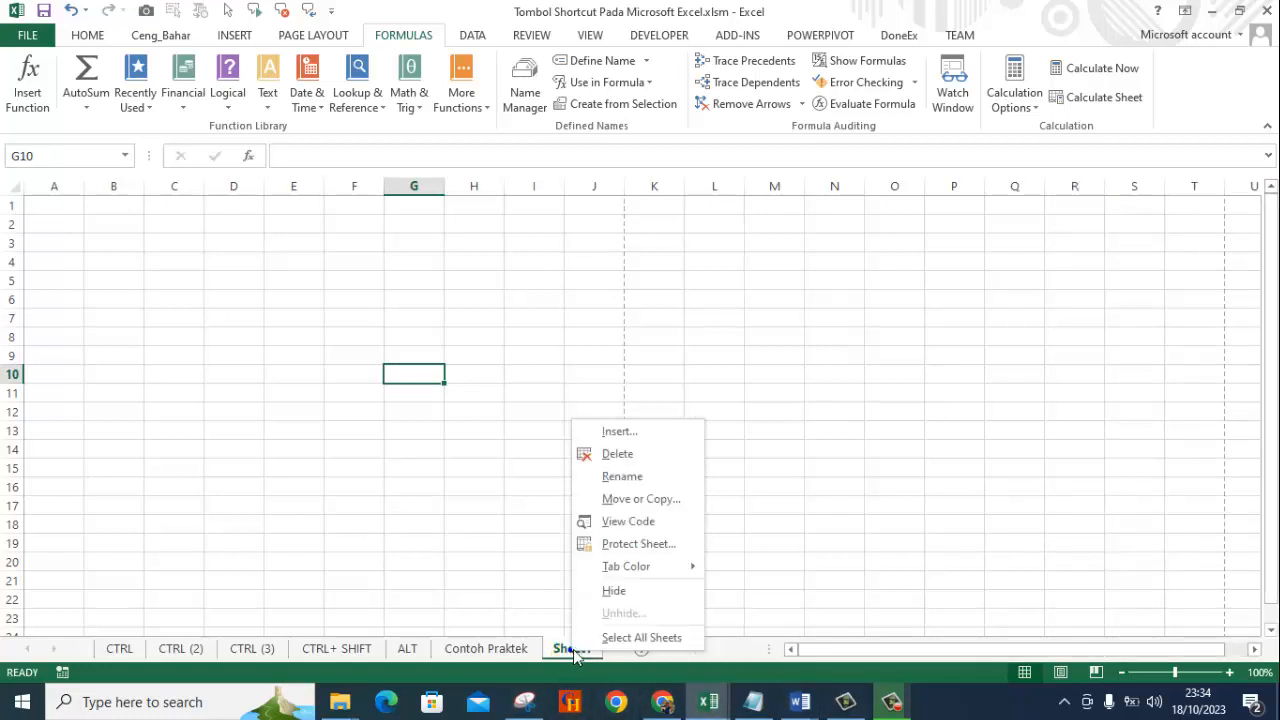
{"action": "left_click", "coordinate": [617, 452]}
{"action": "left_click", "coordinate": [606, 398]}
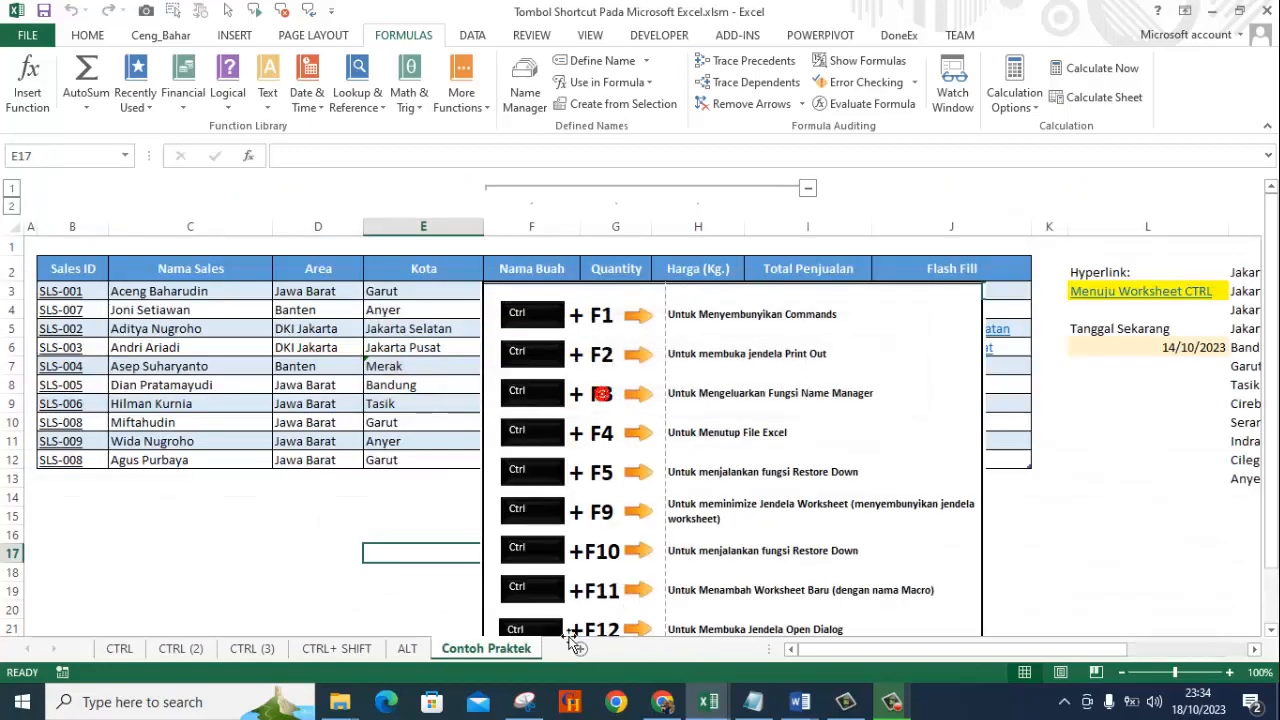
{"action": "left_click", "coordinate": [358, 517]}
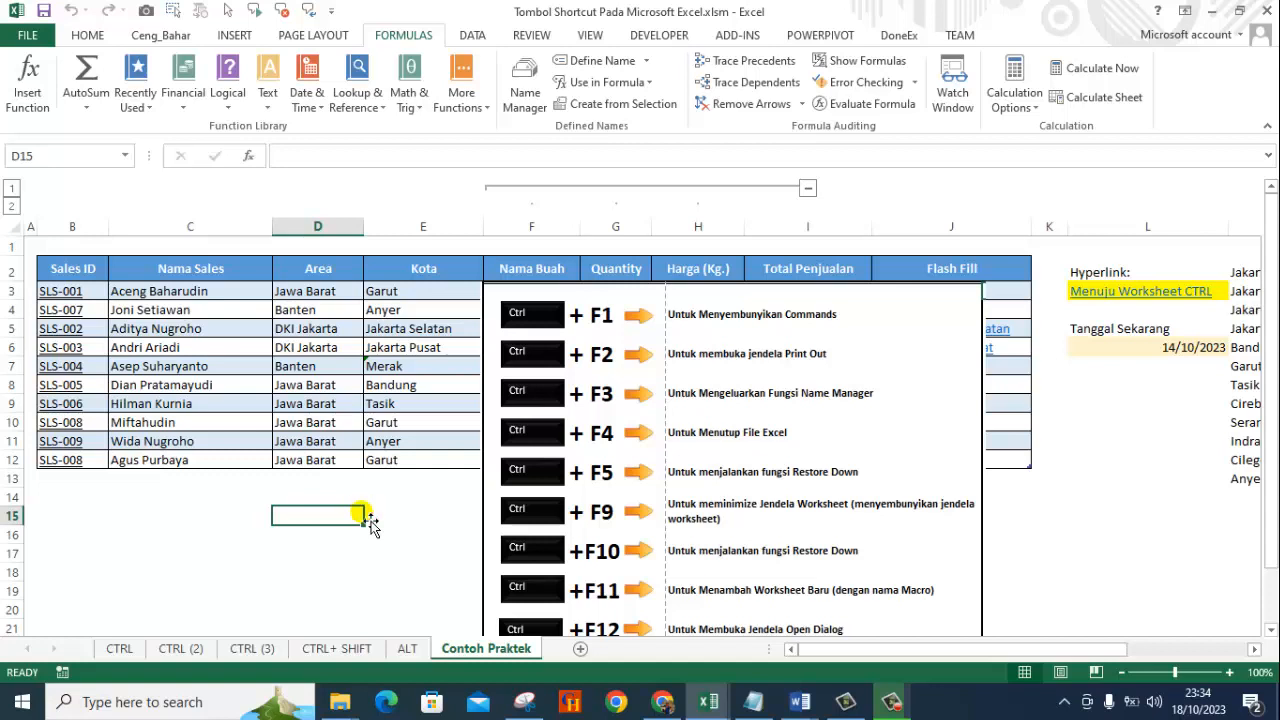
{"action": "left_click", "coordinate": [233, 40]}
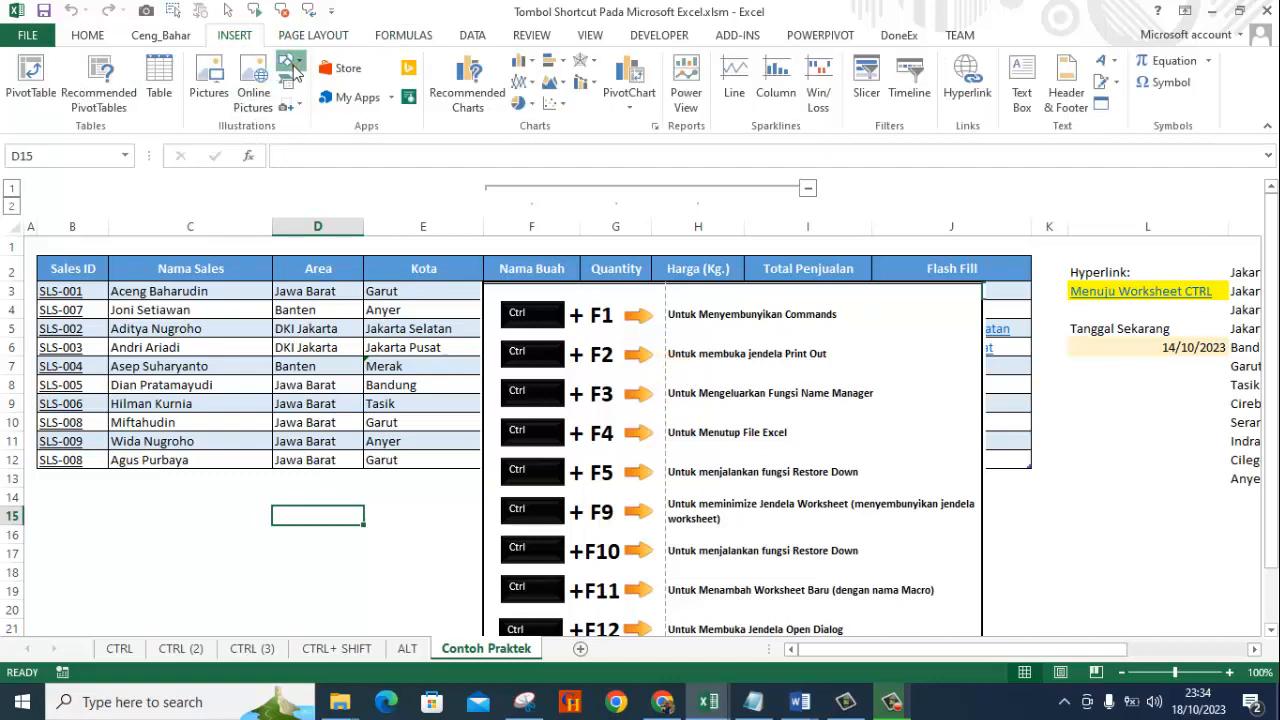
{"action": "left_click", "coordinate": [290, 66]}
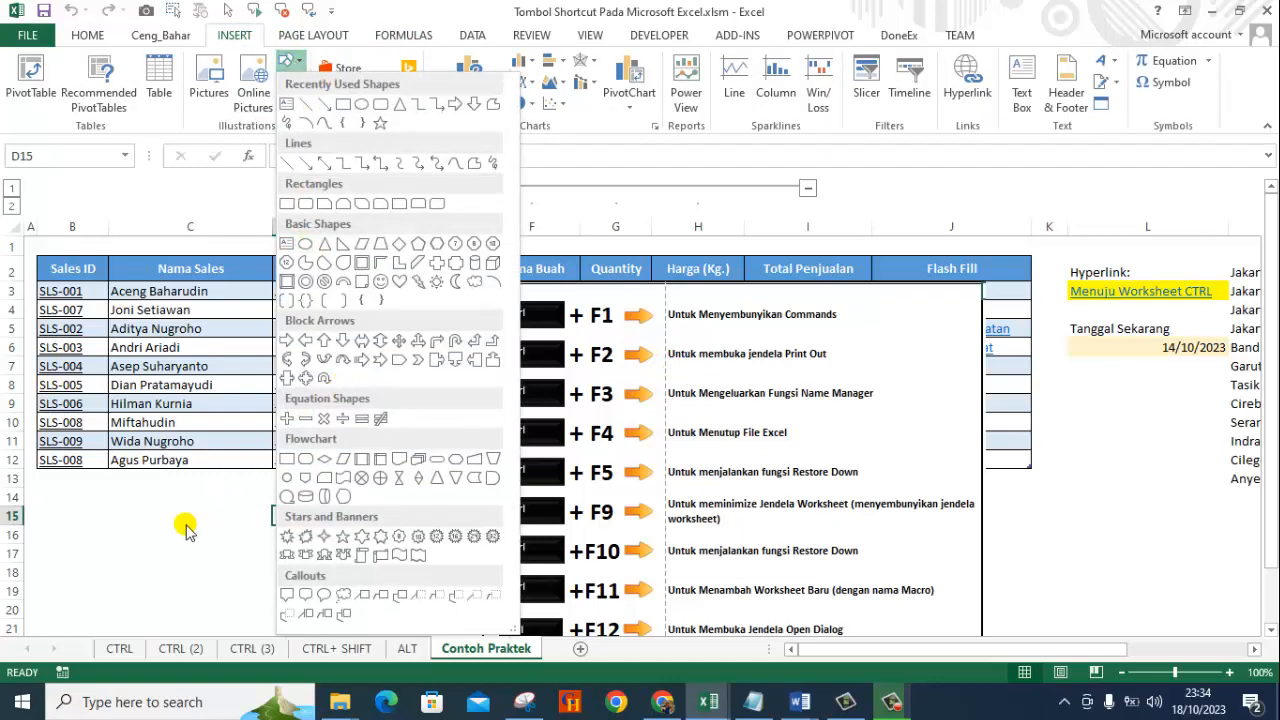
{"action": "left_click", "coordinate": [190, 527]}
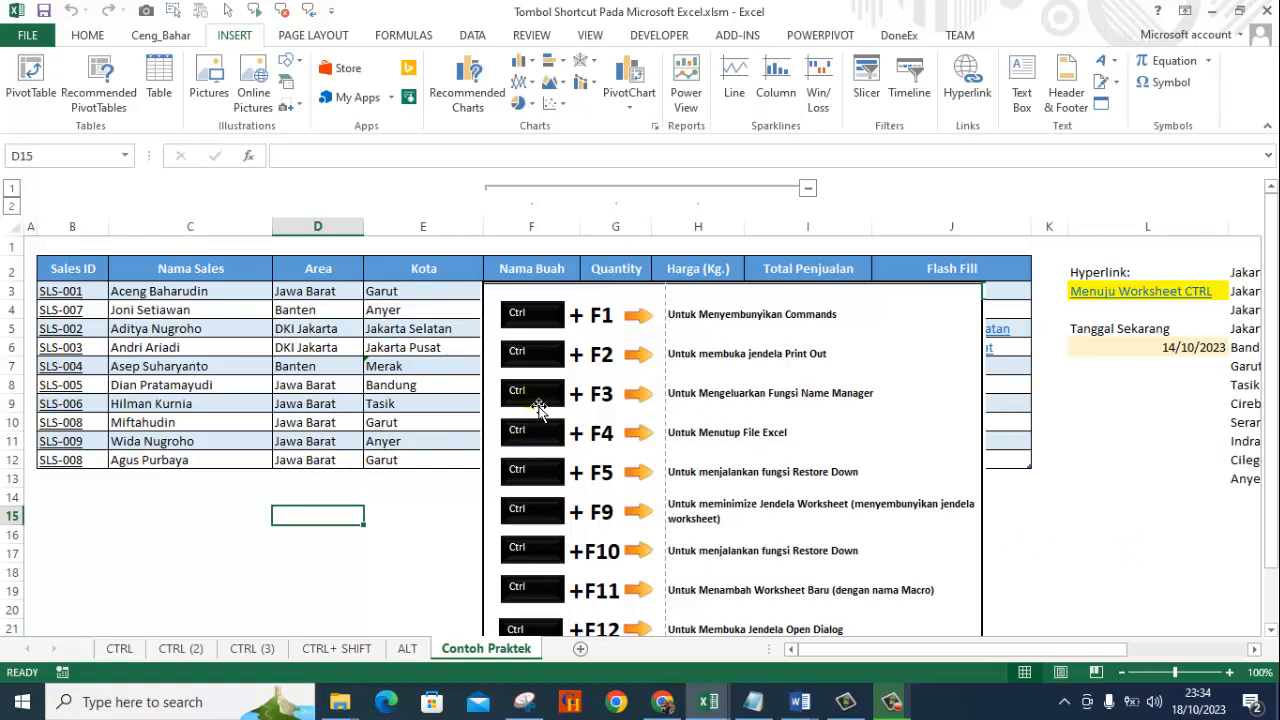
{"action": "left_click", "coordinate": [724, 406]}
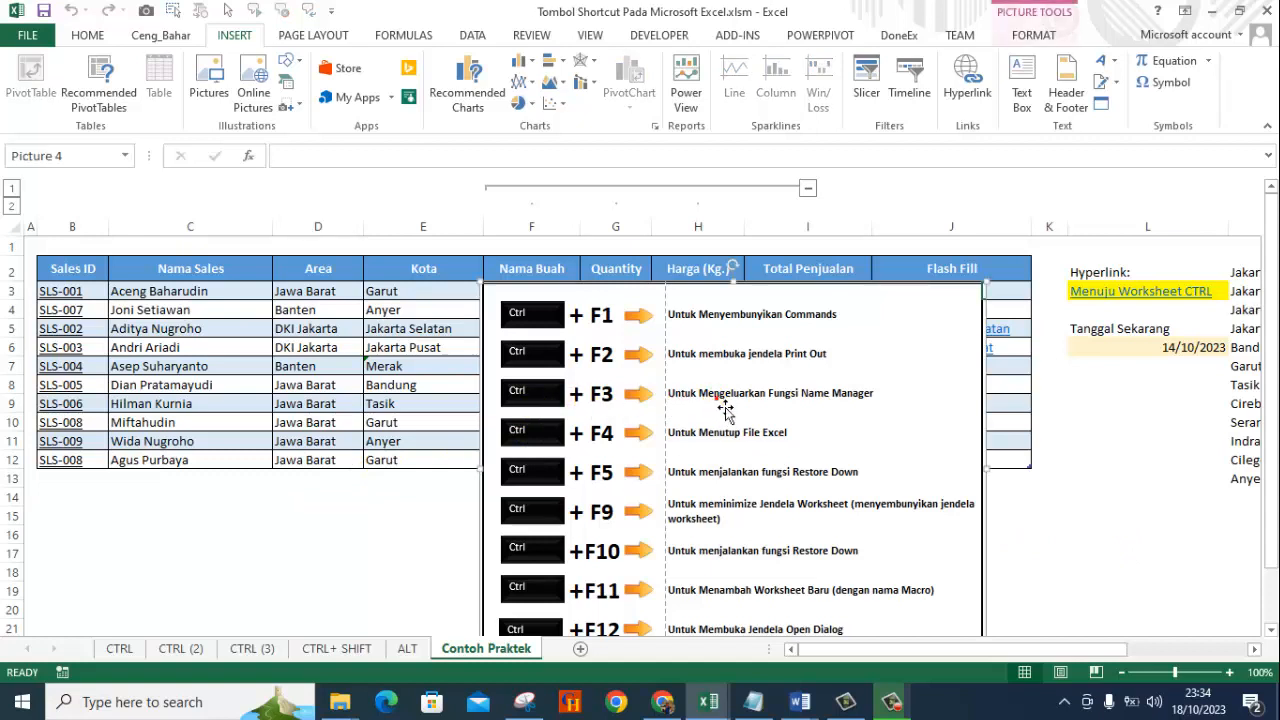
Step: Open the Name Manager and examine the ranges behind the names Kota, Nama_Buah and Pelanggan, closing it when done
{"action": "left_click", "coordinate": [418, 503]}
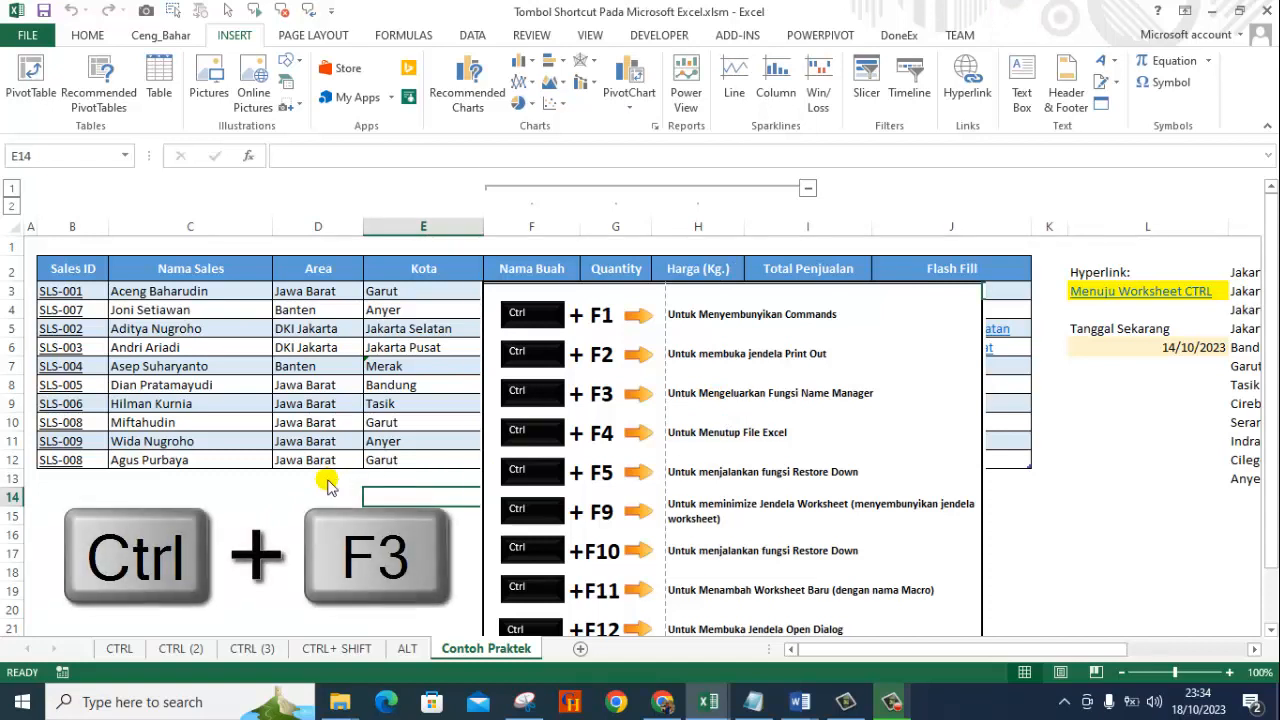
{"action": "key", "text": "ctrl+F3"}
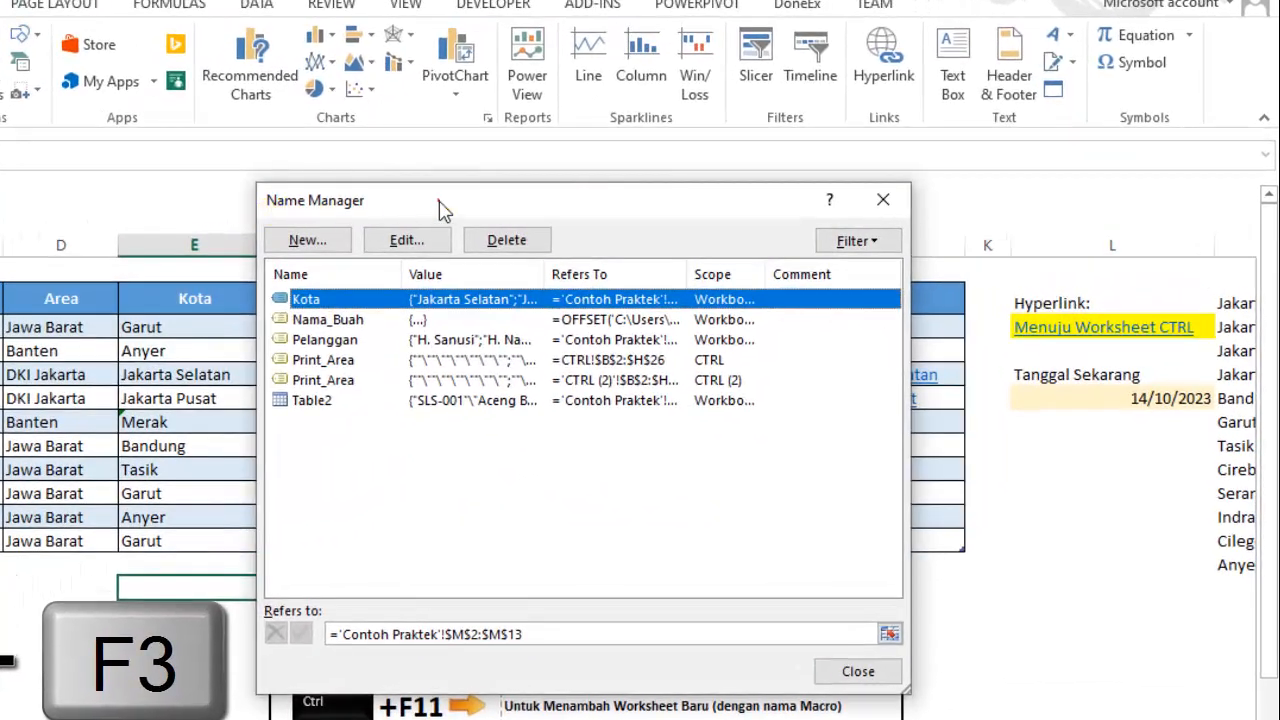
{"action": "left_click_drag", "start_coordinate": [444, 210], "coordinate": [245, 178]}
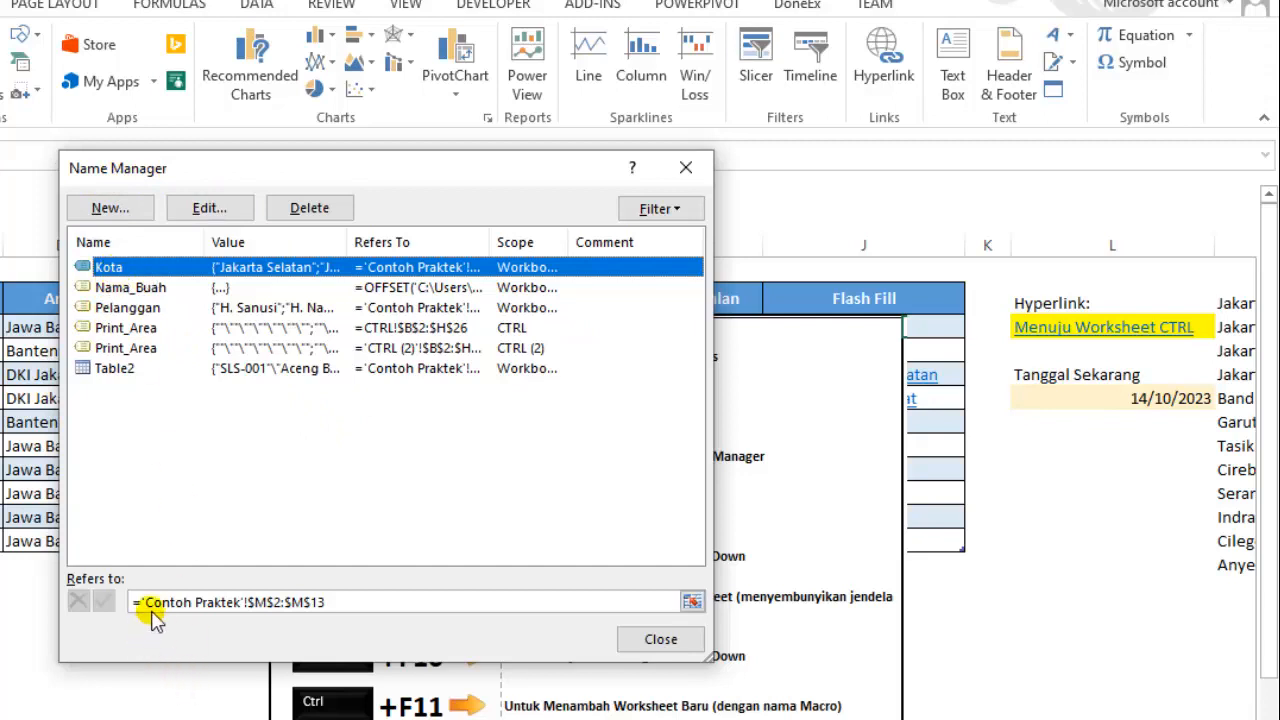
{"action": "left_click", "coordinate": [207, 603]}
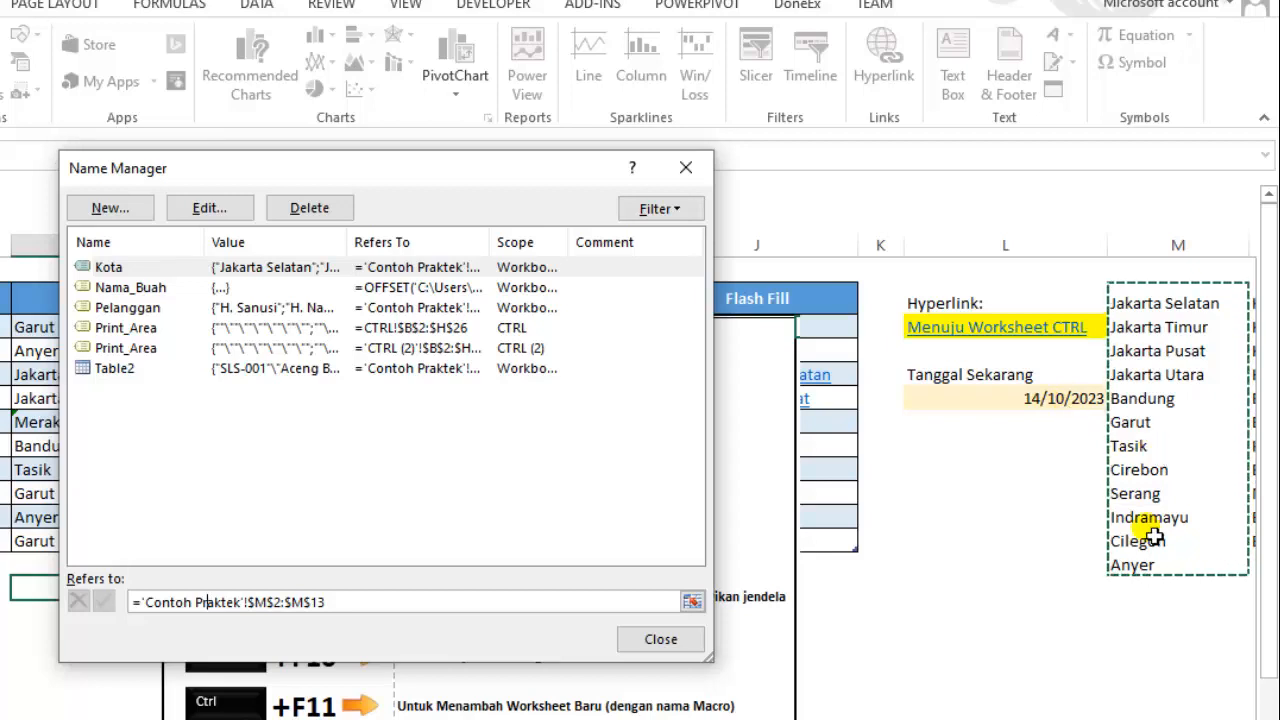
{"action": "left_click", "coordinate": [140, 287]}
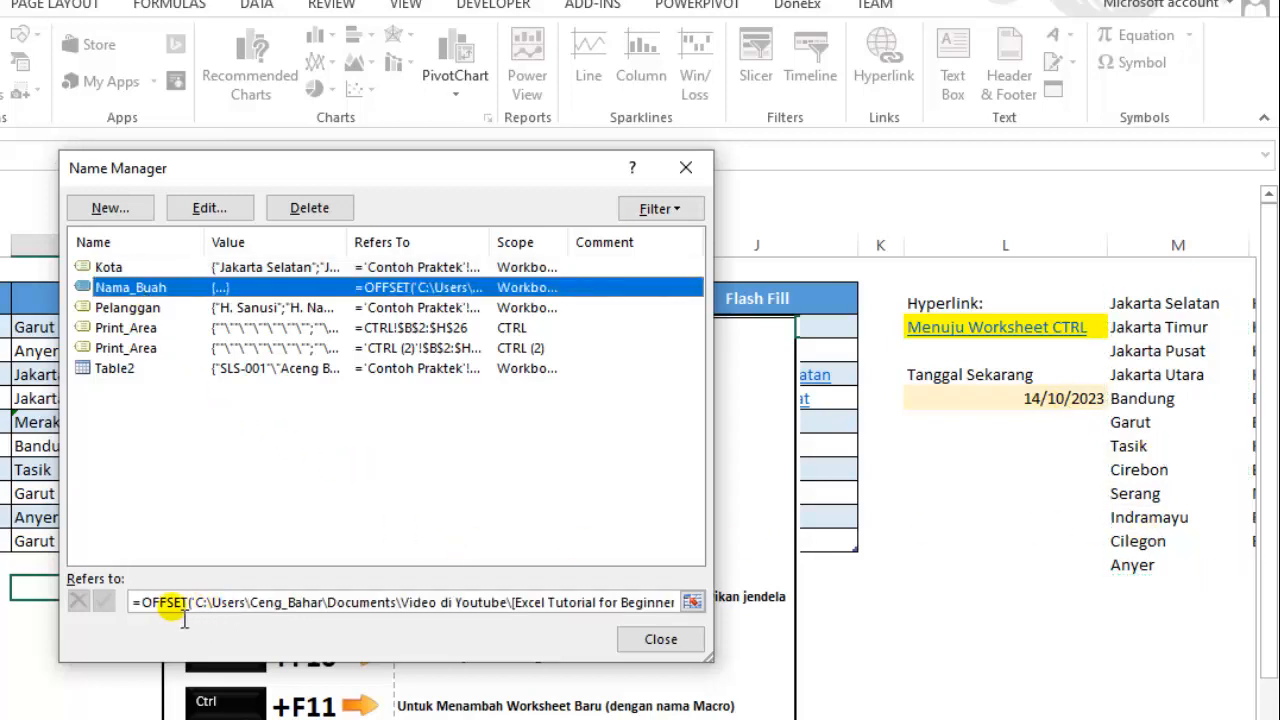
{"action": "left_click", "coordinate": [132, 309]}
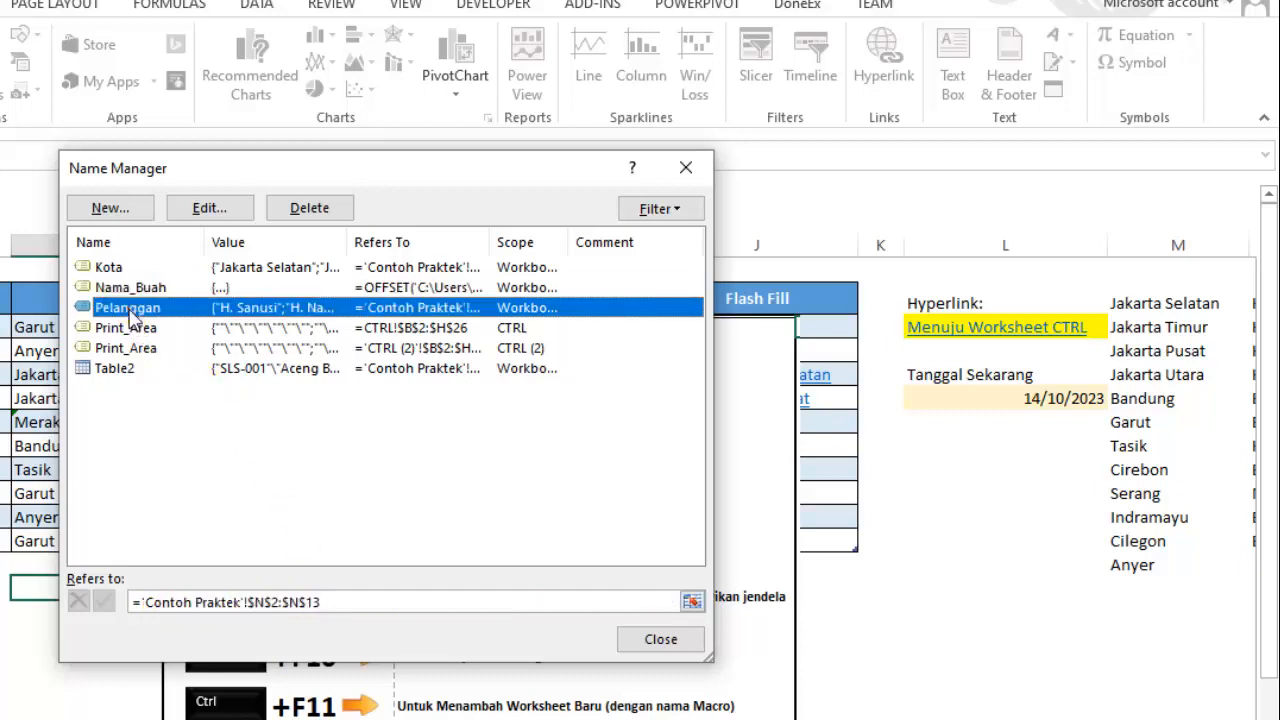
{"action": "left_click", "coordinate": [212, 603]}
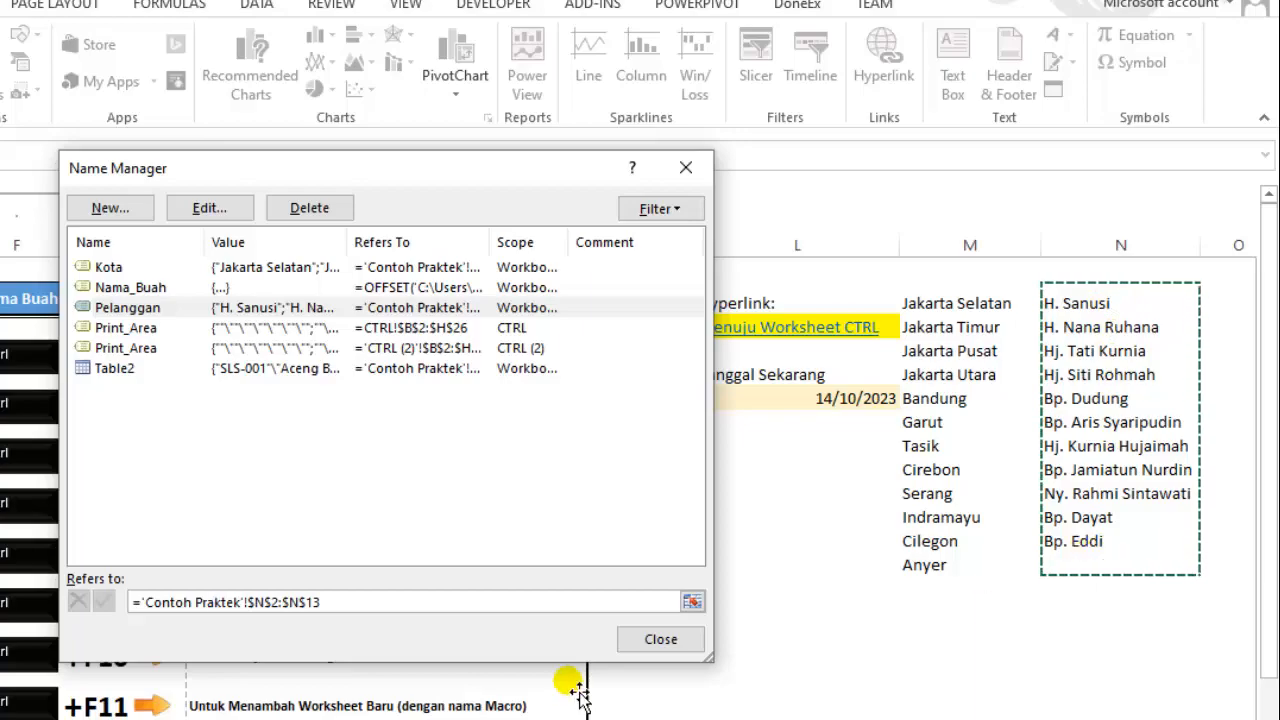
{"action": "left_click", "coordinate": [638, 641]}
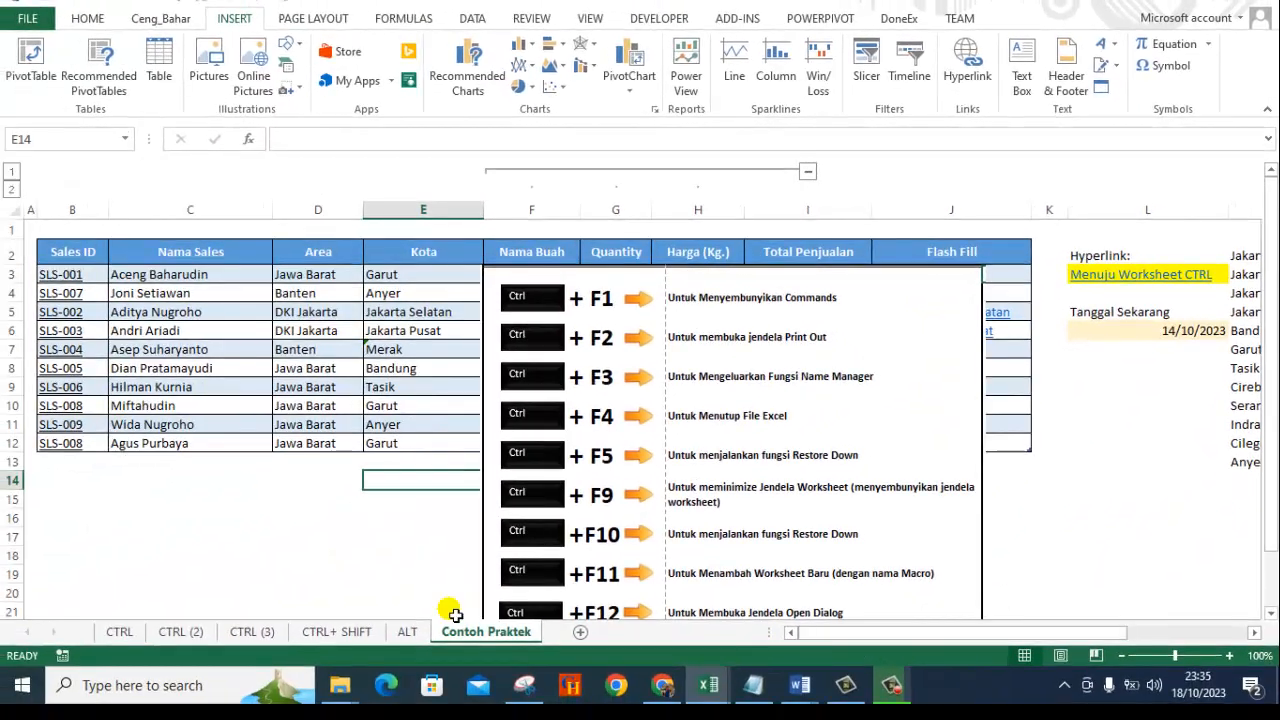
Step: Enter "Sekolah Dasar" in cell C14 below the sales table
{"action": "left_click", "coordinate": [177, 503]}
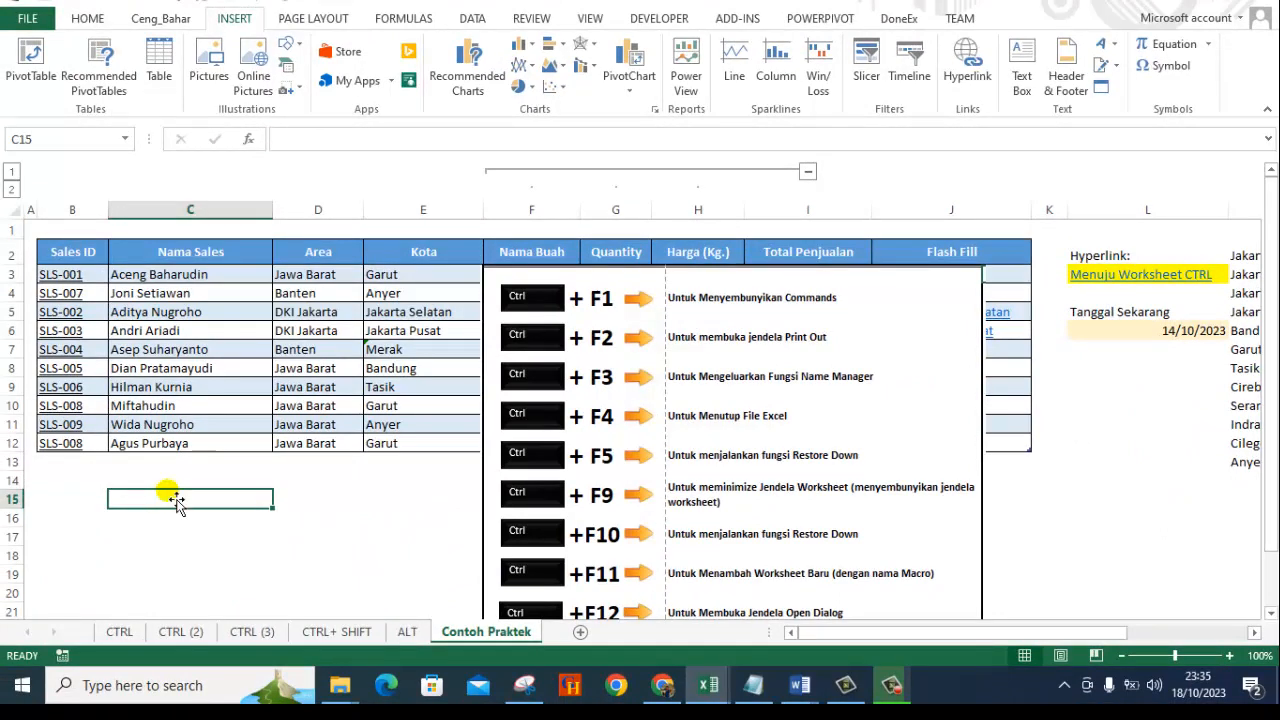
{"action": "left_click", "coordinate": [199, 485]}
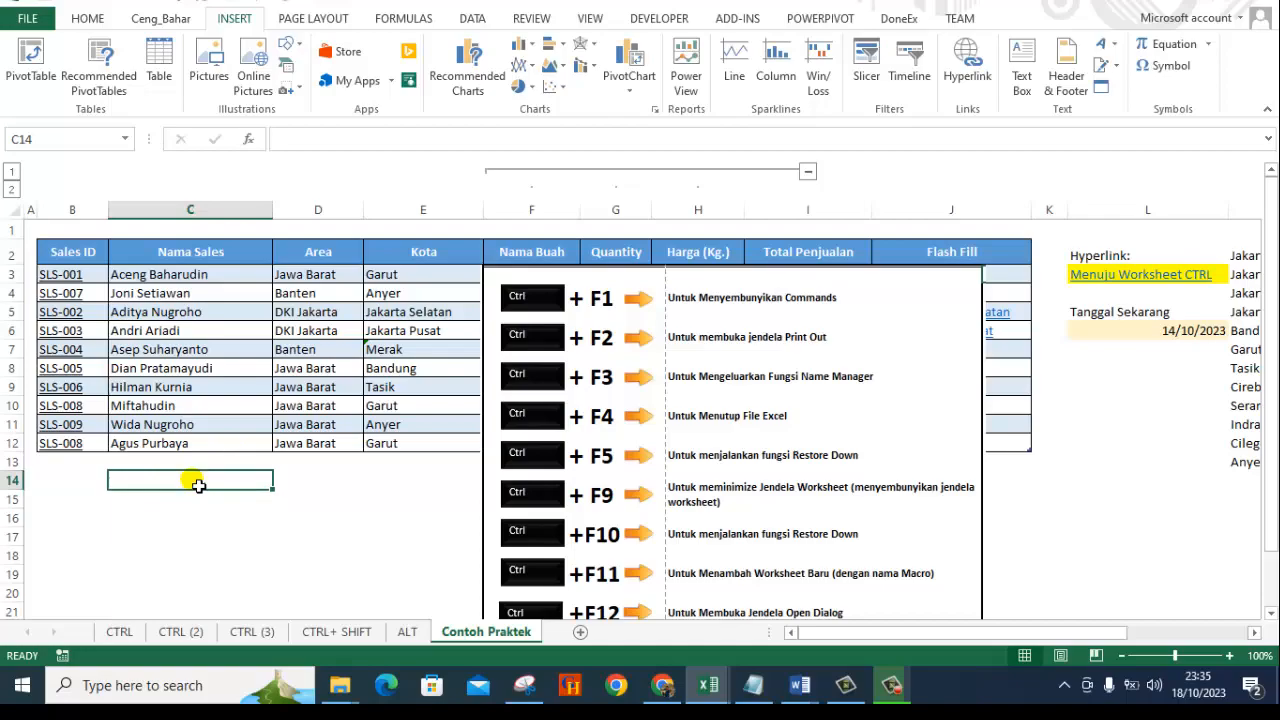
{"action": "type", "text": "A"}
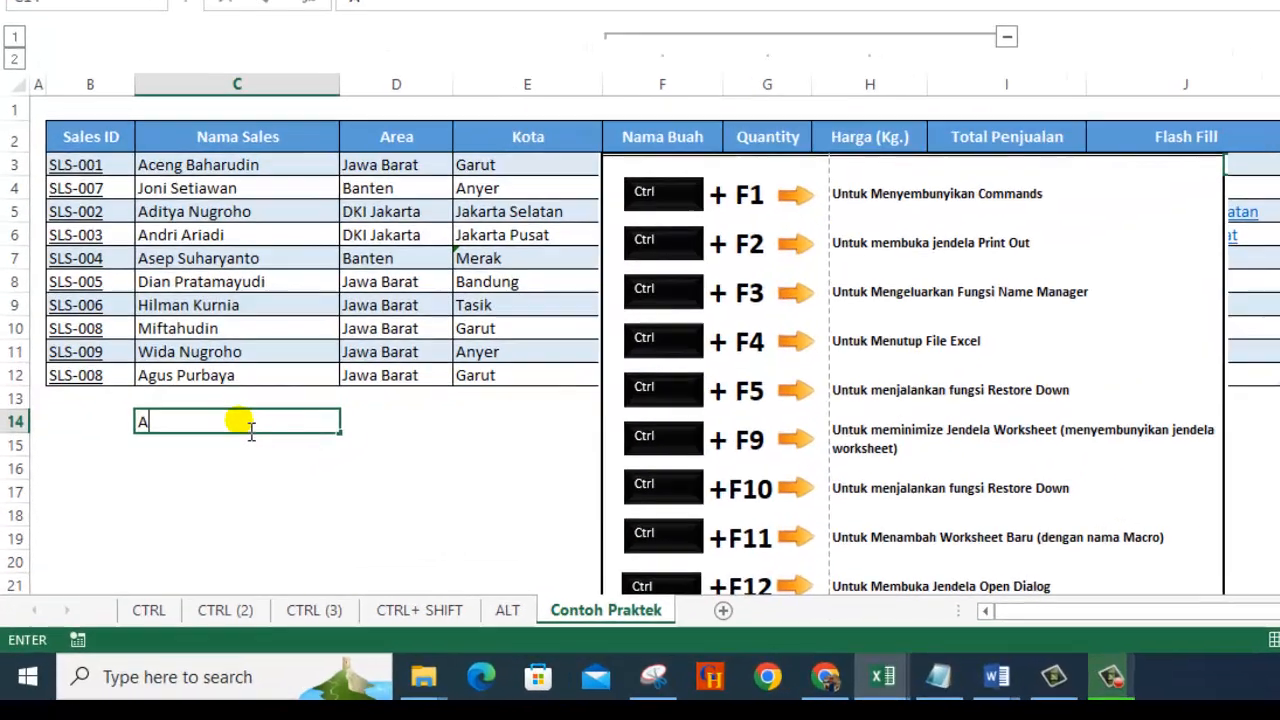
{"action": "key", "text": "BackSpace"}
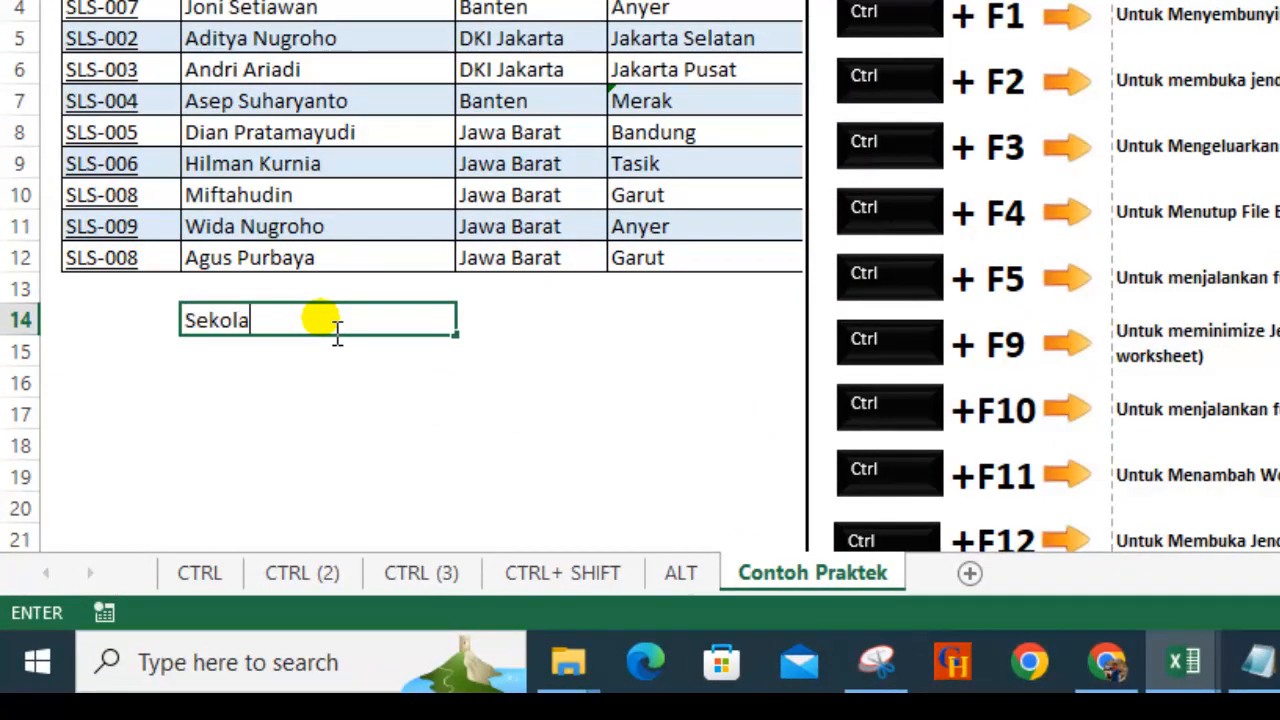
{"action": "key", "text": "Return"}
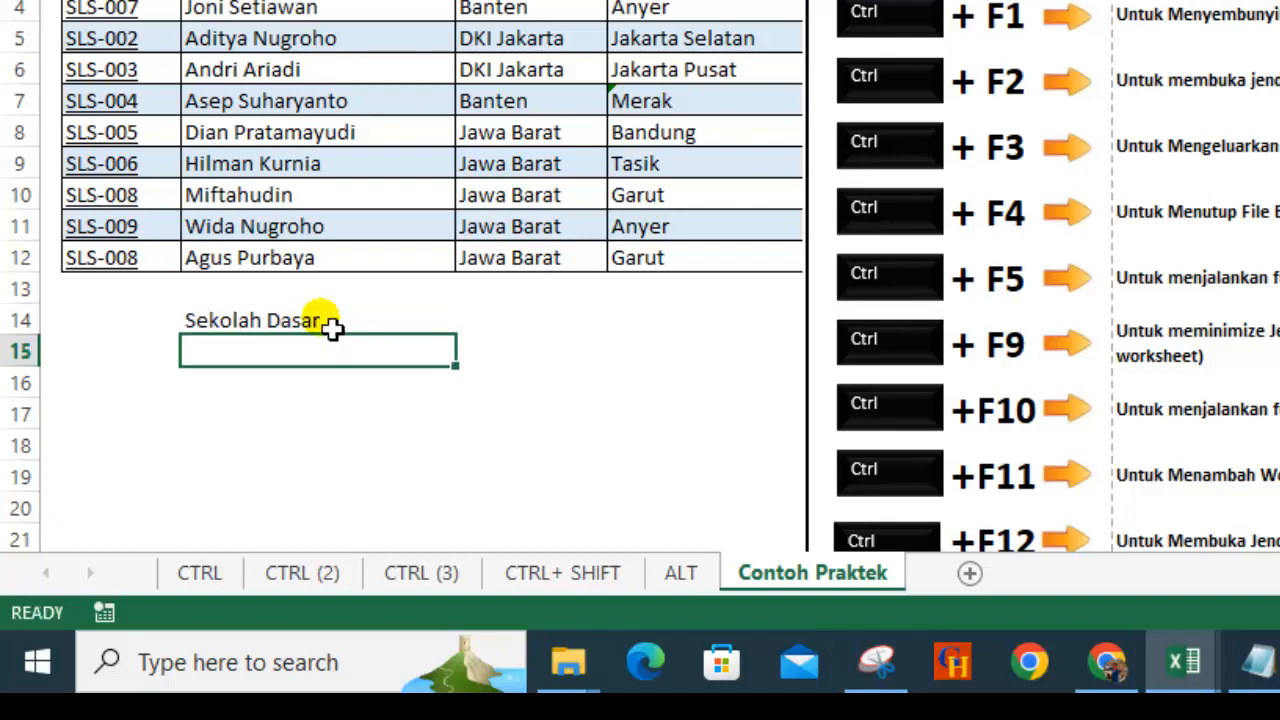
Step: Enter "Sekolah Menengah" in cell C15
{"action": "type", "text": "Sekolah Dasar"}
{"action": "key", "text": "BackSpace"}
{"action": "key", "text": "BackSpace"}
{"action": "key", "text": "BackSpace"}
{"action": "key", "text": "BackSpace"}
{"action": "key", "text": "BackSpace"}
{"action": "type", "text": "M"}
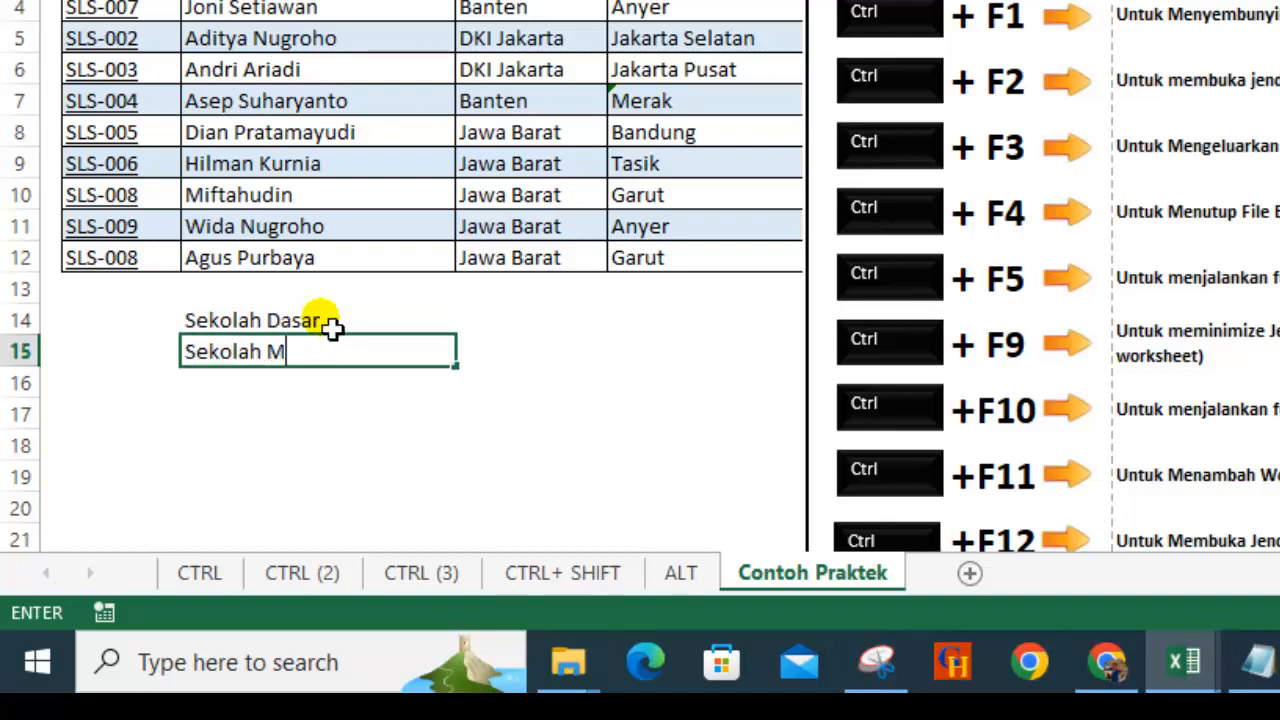
{"action": "type", "text": "enenga"}
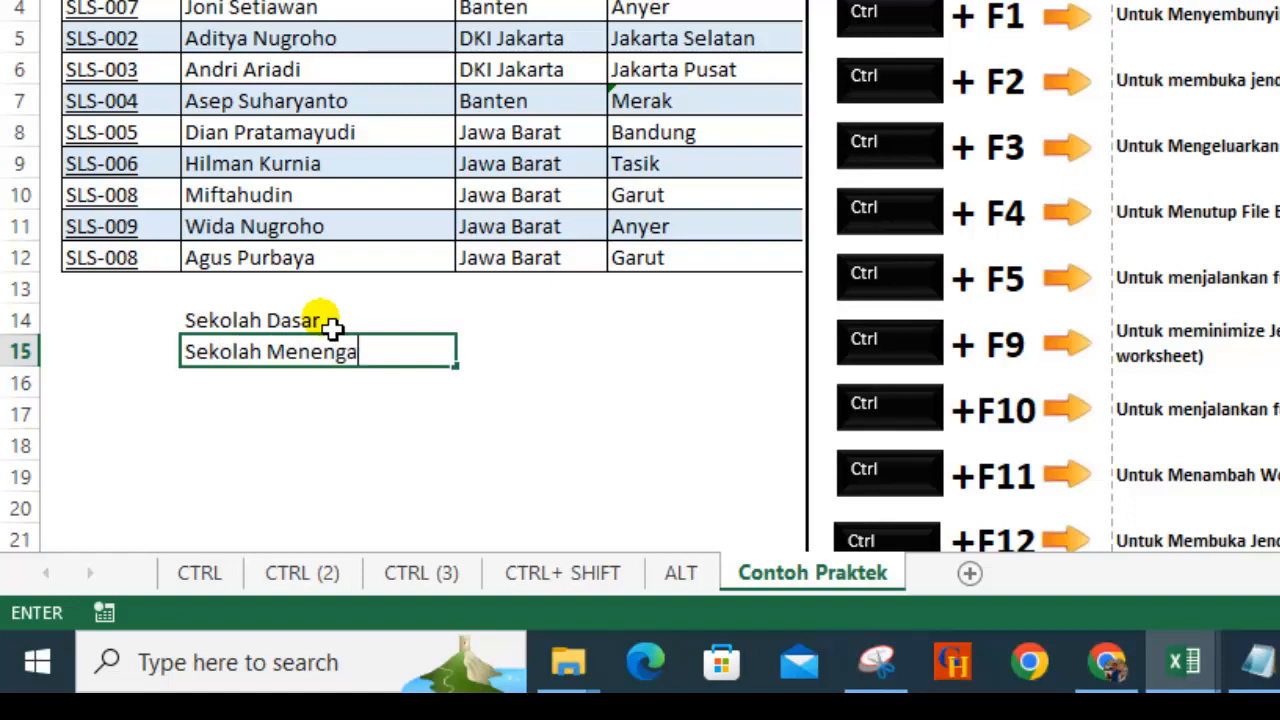
{"action": "type", "text": "h"}
{"action": "key", "text": "Return"}
Step: Enter "Perguruan Tinggi" in cell C16
{"action": "type", "text": "Sekolah"}
{"action": "key", "text": "BackSpace"}
{"action": "key", "text": "BackSpace"}
{"action": "key", "text": "BackSpace"}
{"action": "key", "text": "BackSpace"}
{"action": "key", "text": "BackSpace"}
{"action": "key", "text": "BackSpace"}
{"action": "key", "text": "BackSpace"}
{"action": "type", "text": "Perguru"}
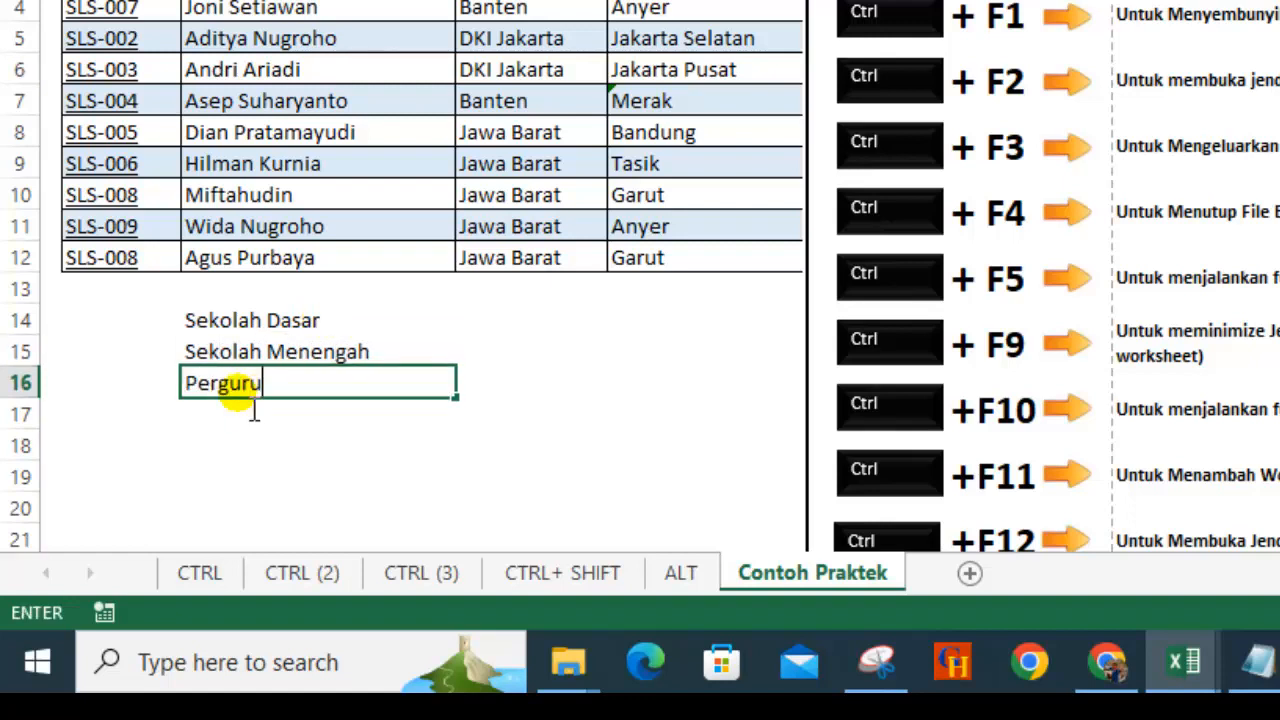
{"action": "type", "text": "an Tinggi"}
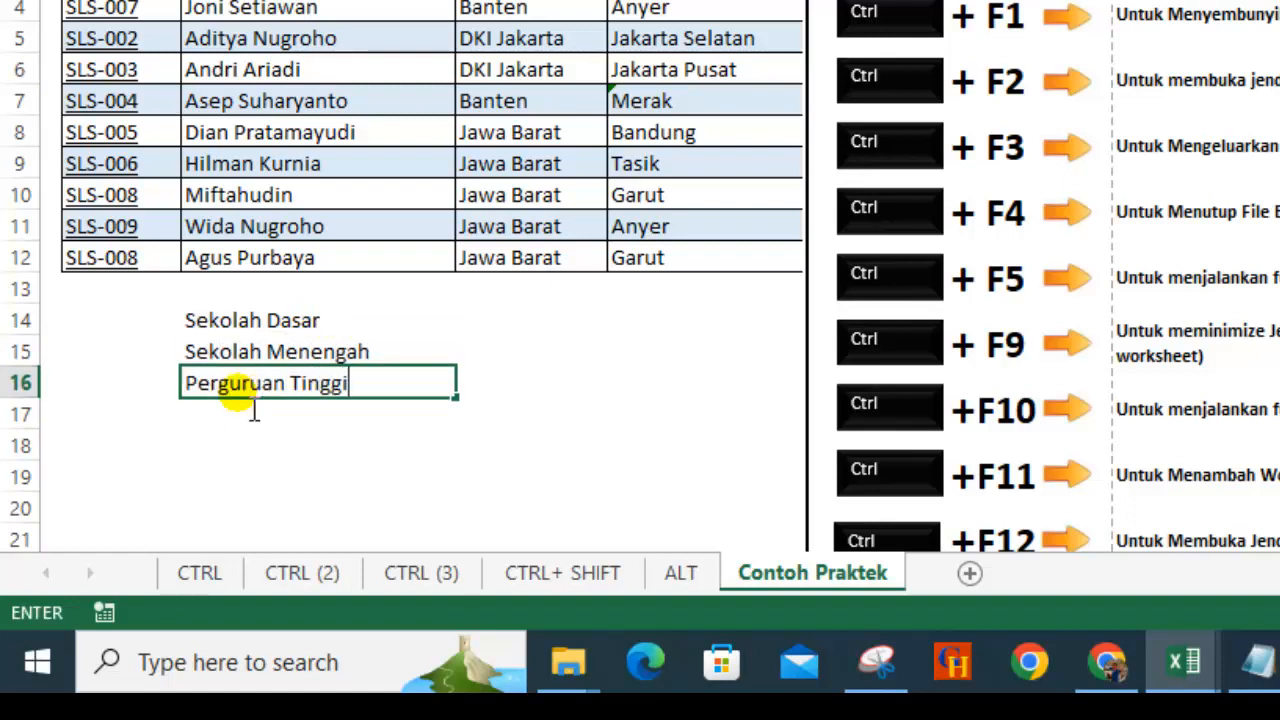
{"action": "key", "text": "Return"}
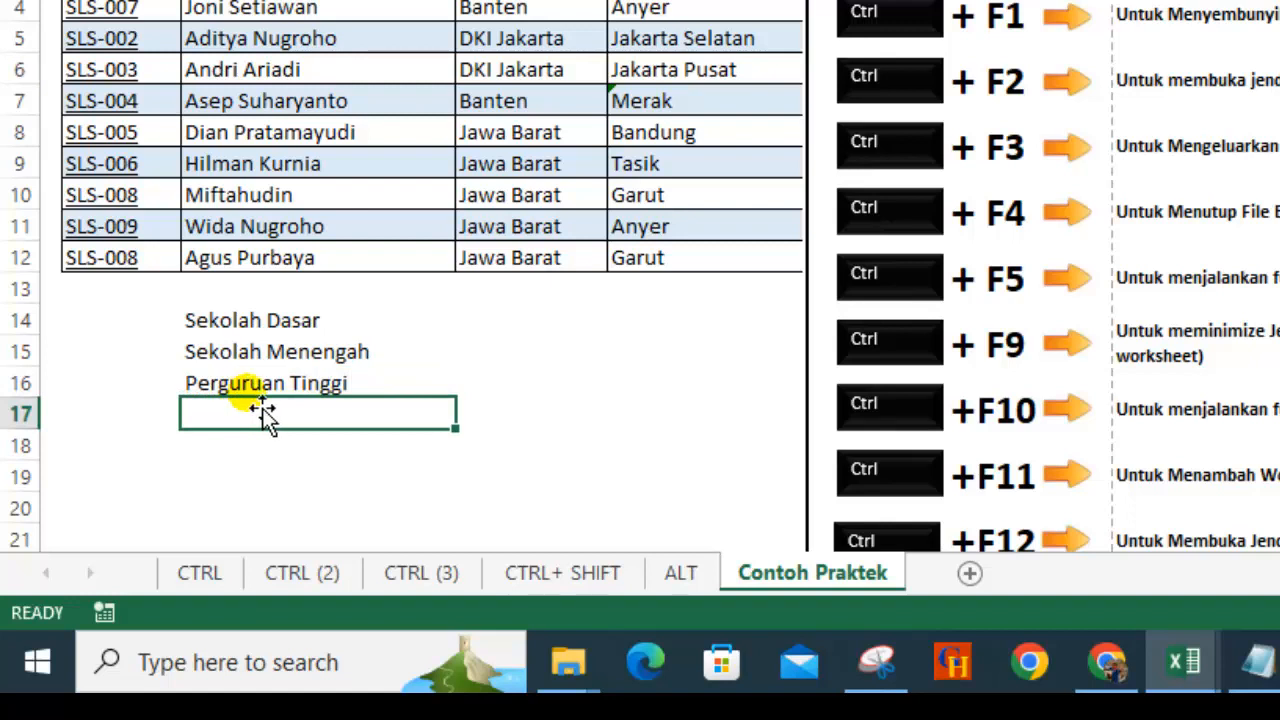
Step: Define the name Sekolah for the school list in cells C14:C16
{"action": "left_click", "coordinate": [357, 489]}
{"action": "key", "text": "Up"}
{"action": "left_click_drag", "start_coordinate": [257, 332], "coordinate": [256, 382]}
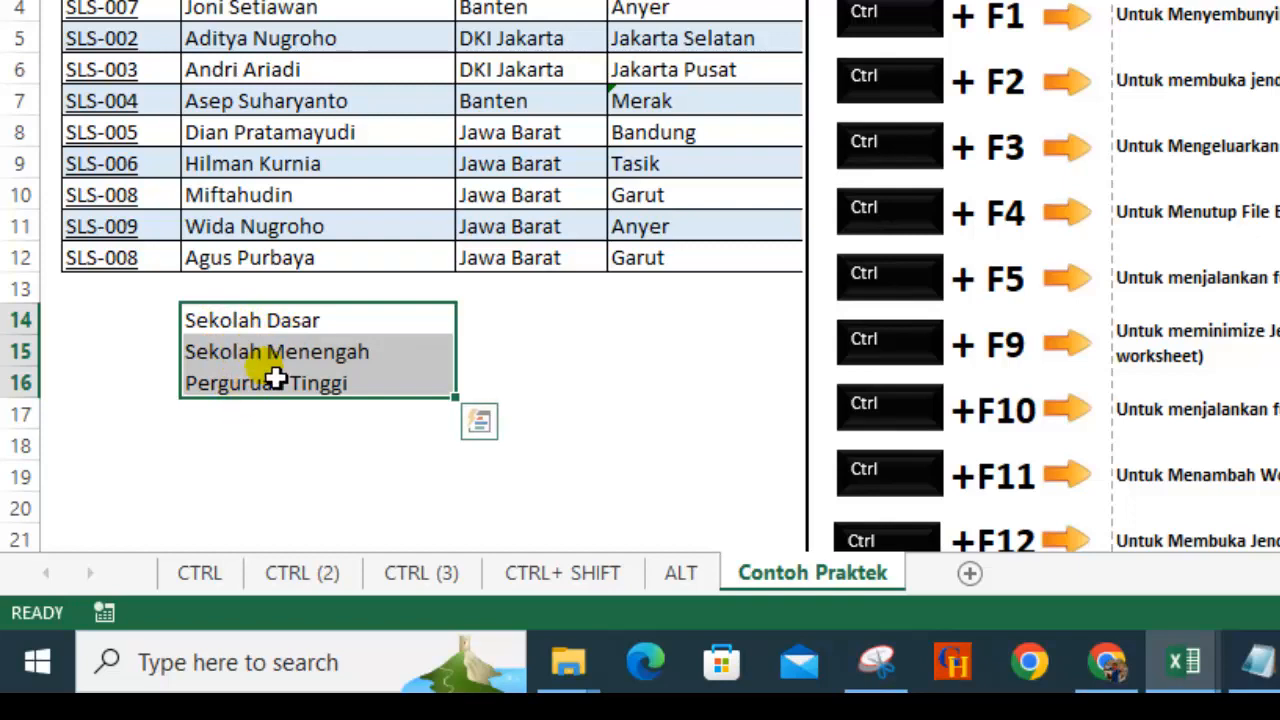
{"action": "left_click", "coordinate": [246, 452]}
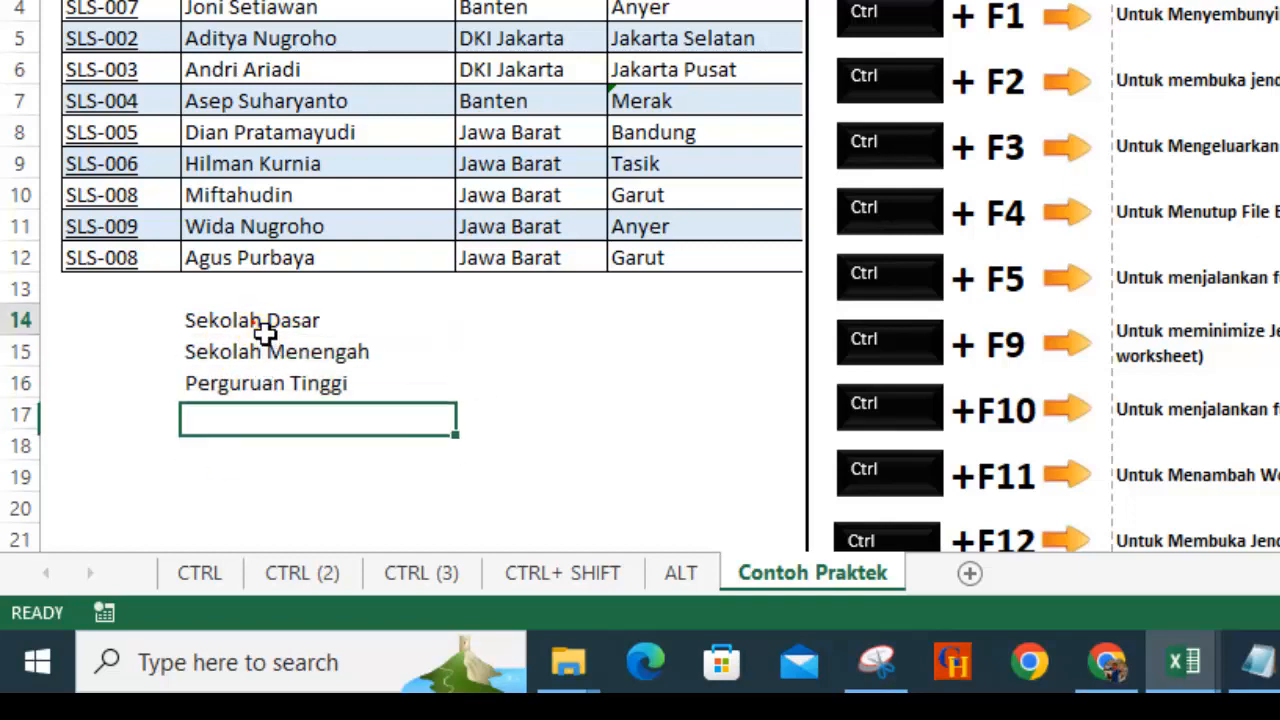
{"action": "left_click_drag", "start_coordinate": [252, 322], "coordinate": [257, 392]}
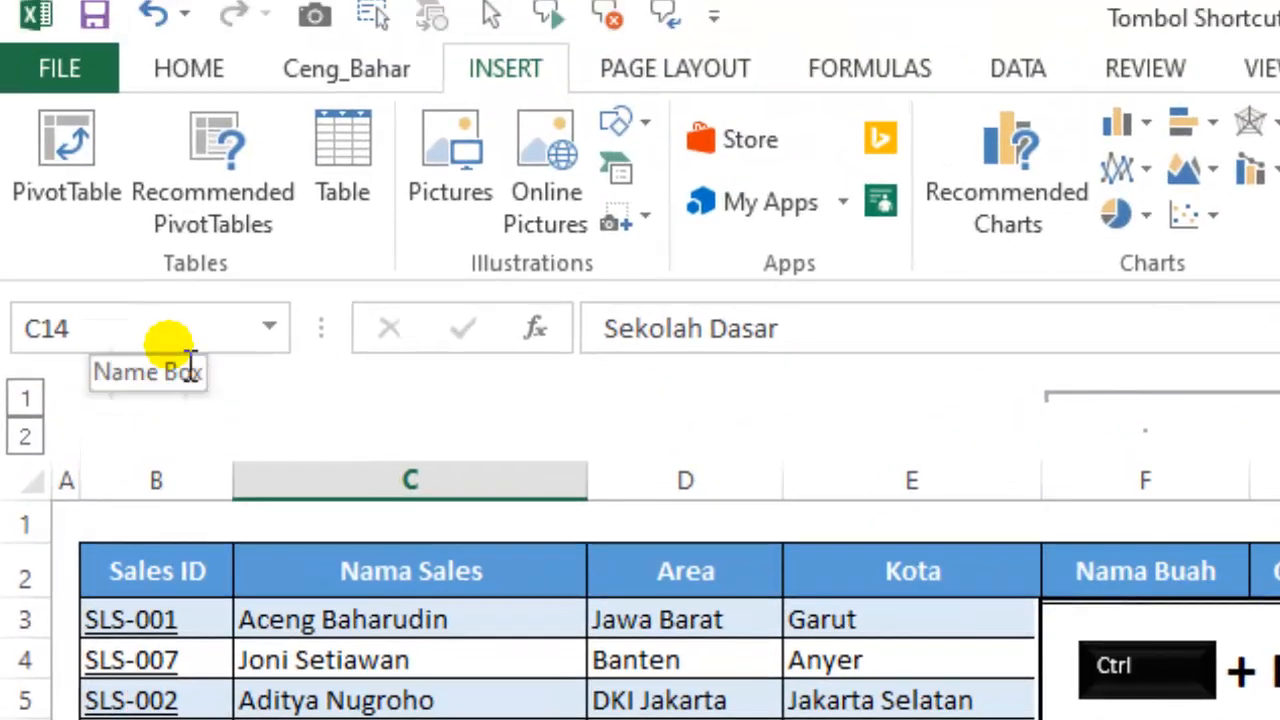
{"action": "left_click", "coordinate": [112, 350]}
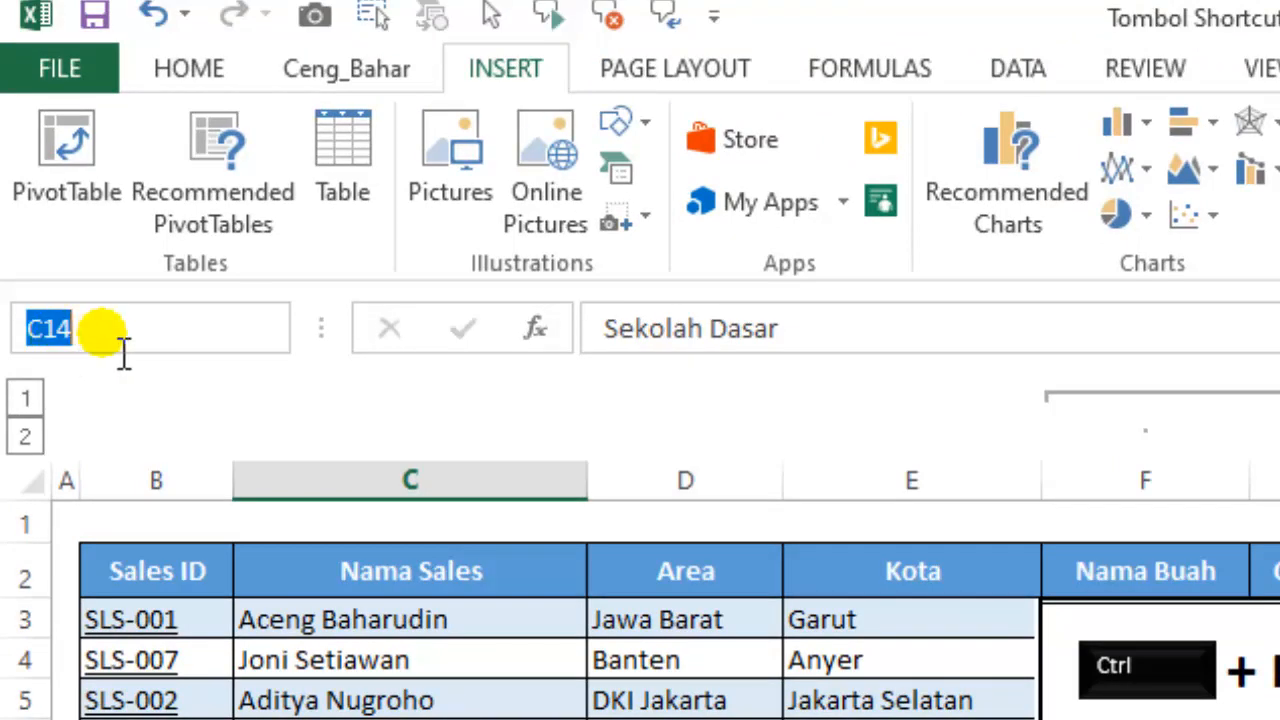
{"action": "type", "text": "Sekolah"}
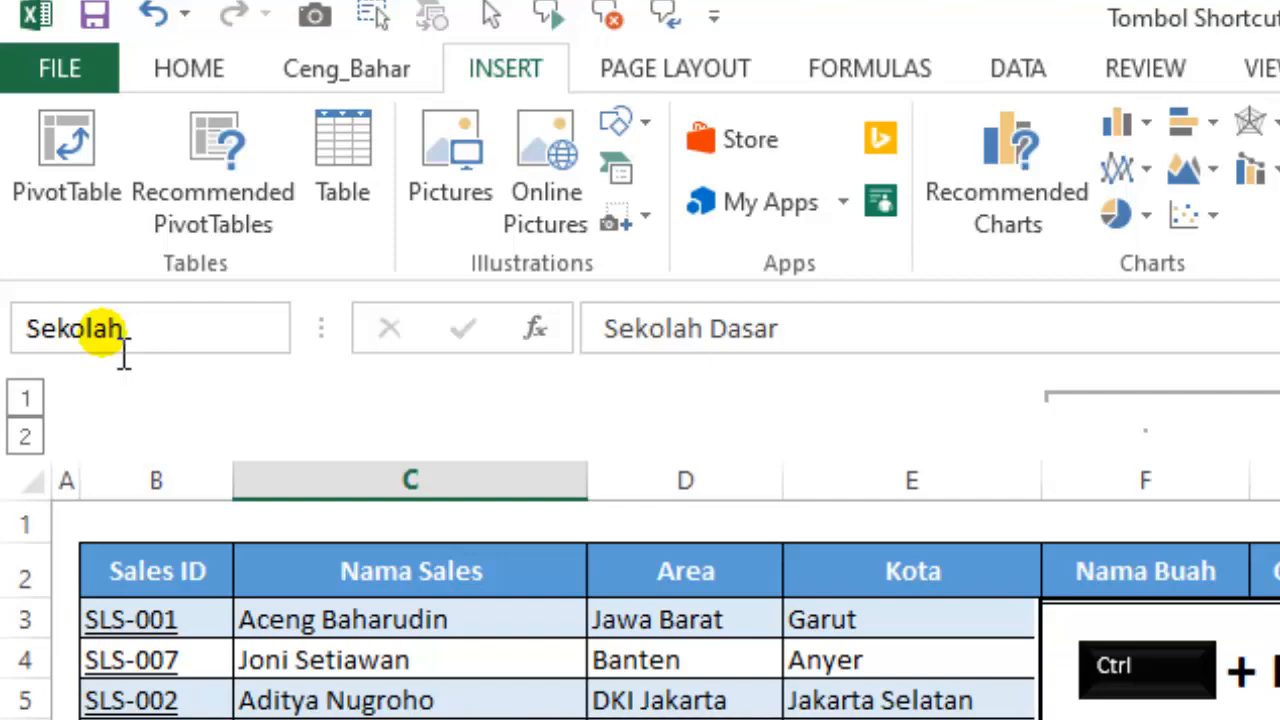
{"action": "key", "text": "Return"}
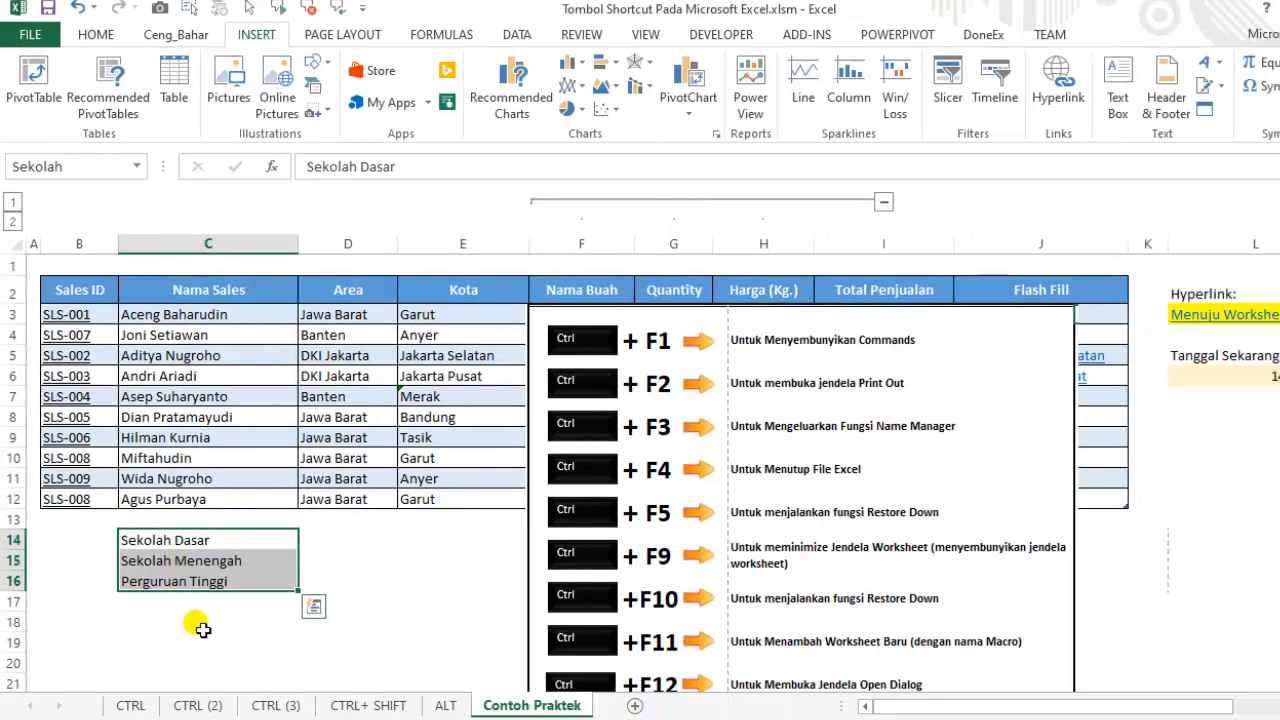
Step: Compare the name shown for single cells C14, C15 and C16 with the name shown for the whole range C14:C16
{"action": "left_click", "coordinate": [200, 628]}
{"action": "left_click", "coordinate": [185, 541]}
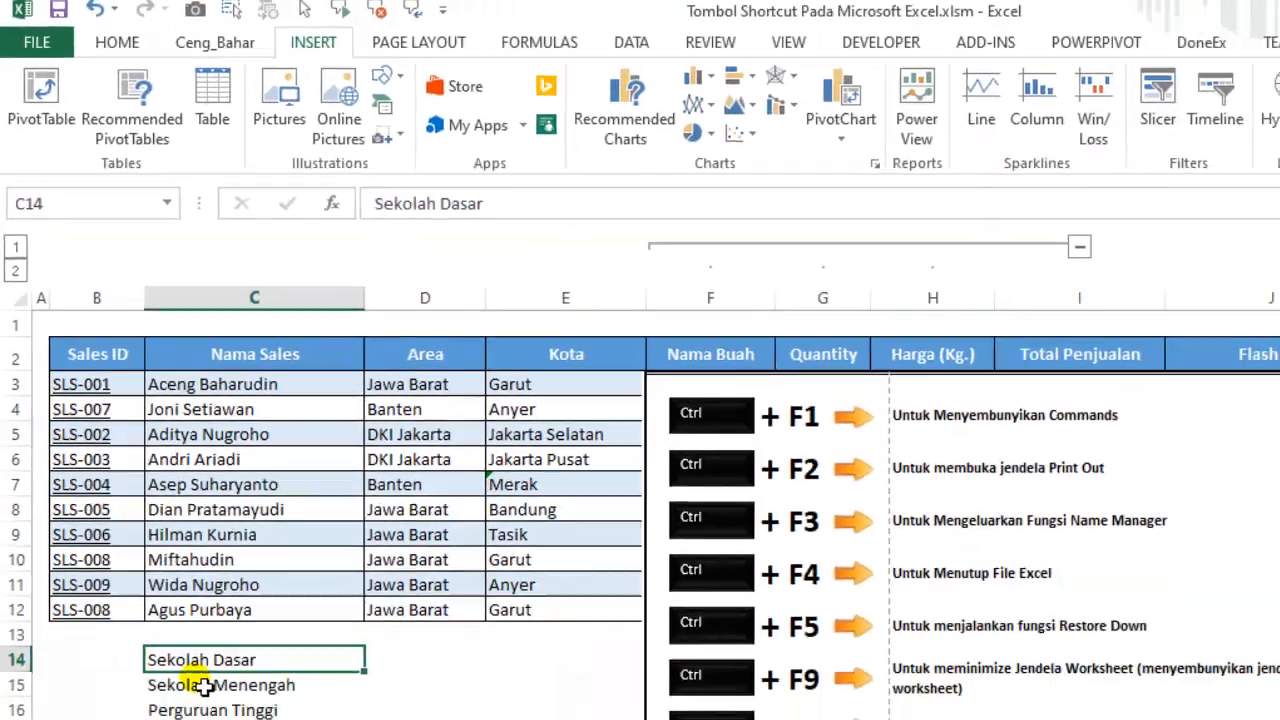
{"action": "left_click", "coordinate": [204, 687]}
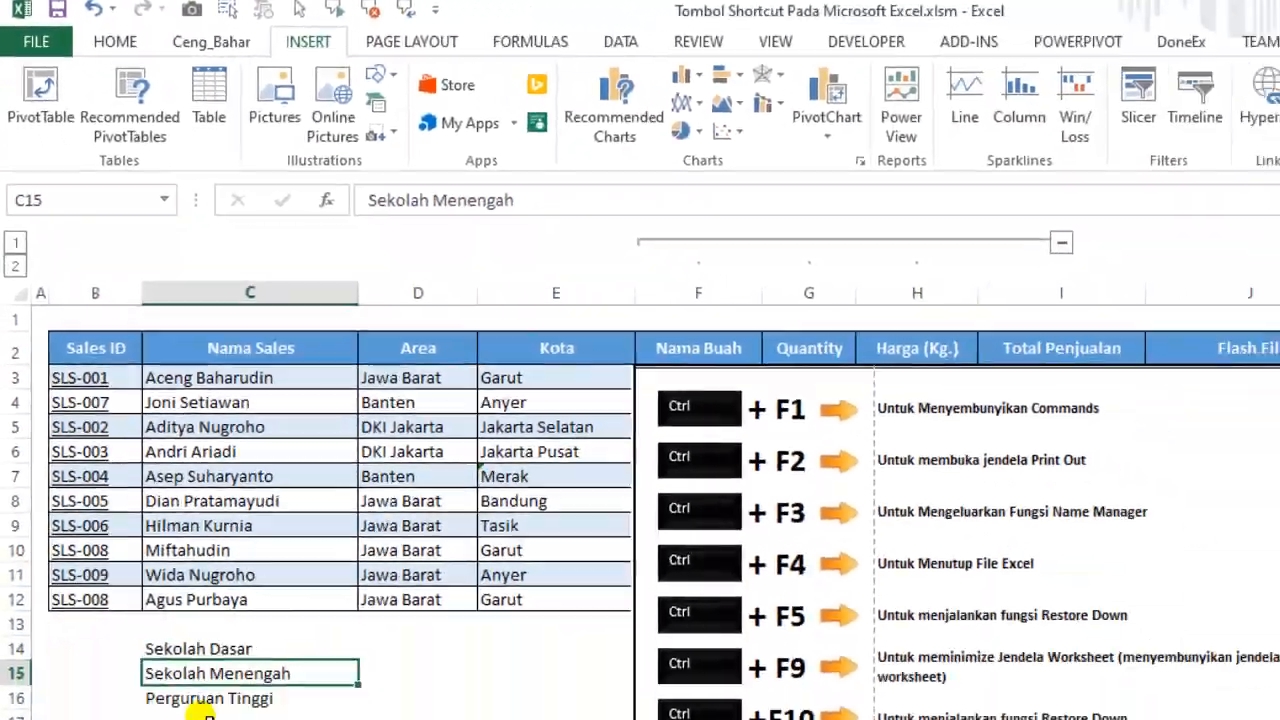
{"action": "key", "text": "Down"}
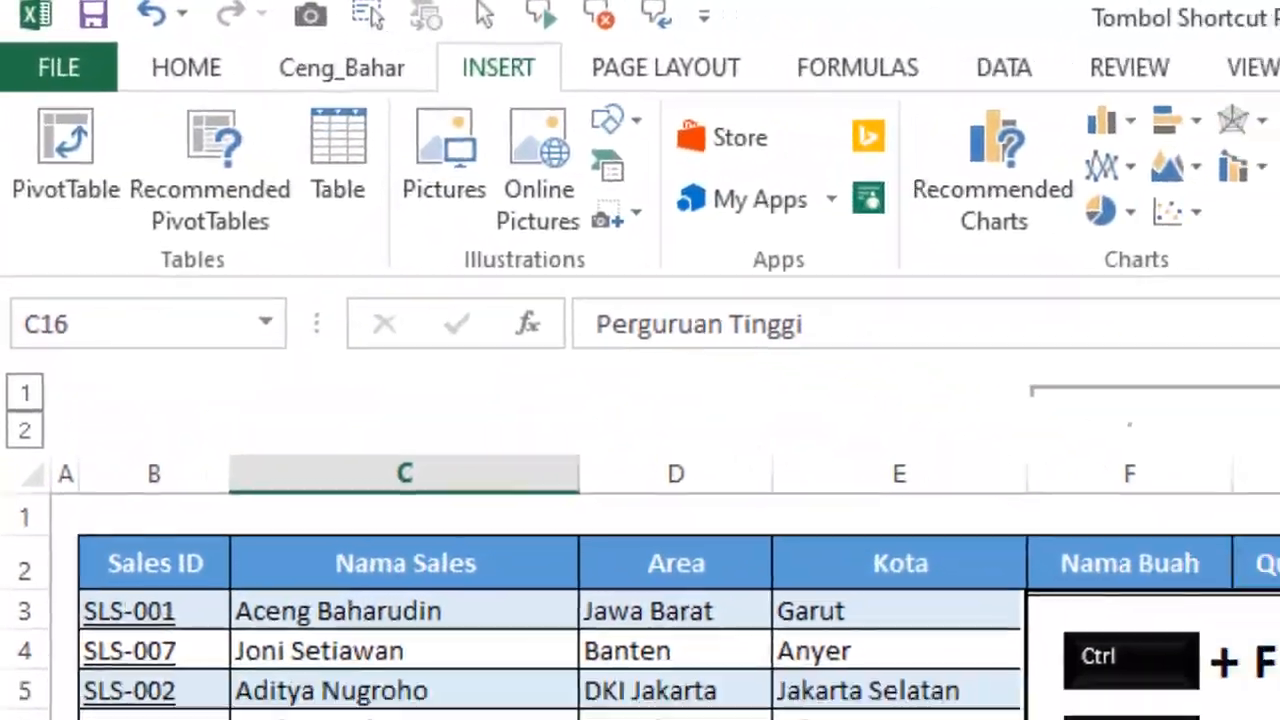
{"action": "left_click_drag", "start_coordinate": [168, 540], "coordinate": [169, 584]}
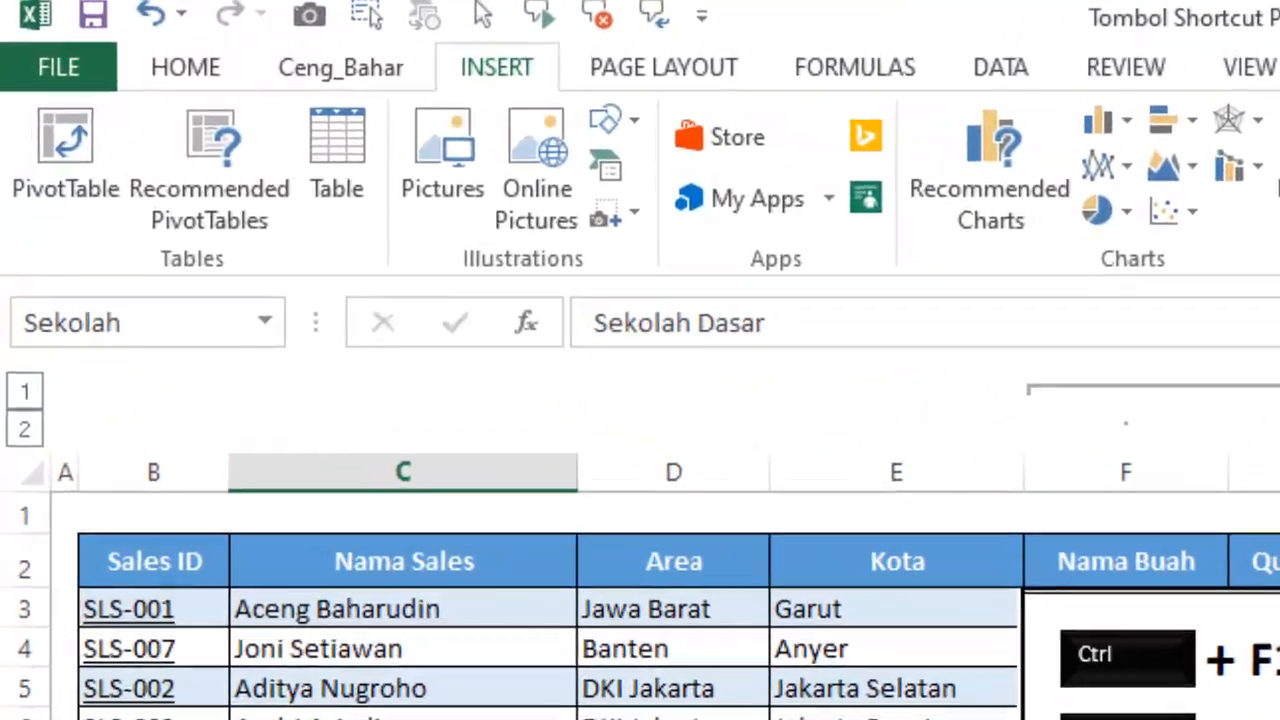
{"action": "left_click", "coordinate": [345, 581]}
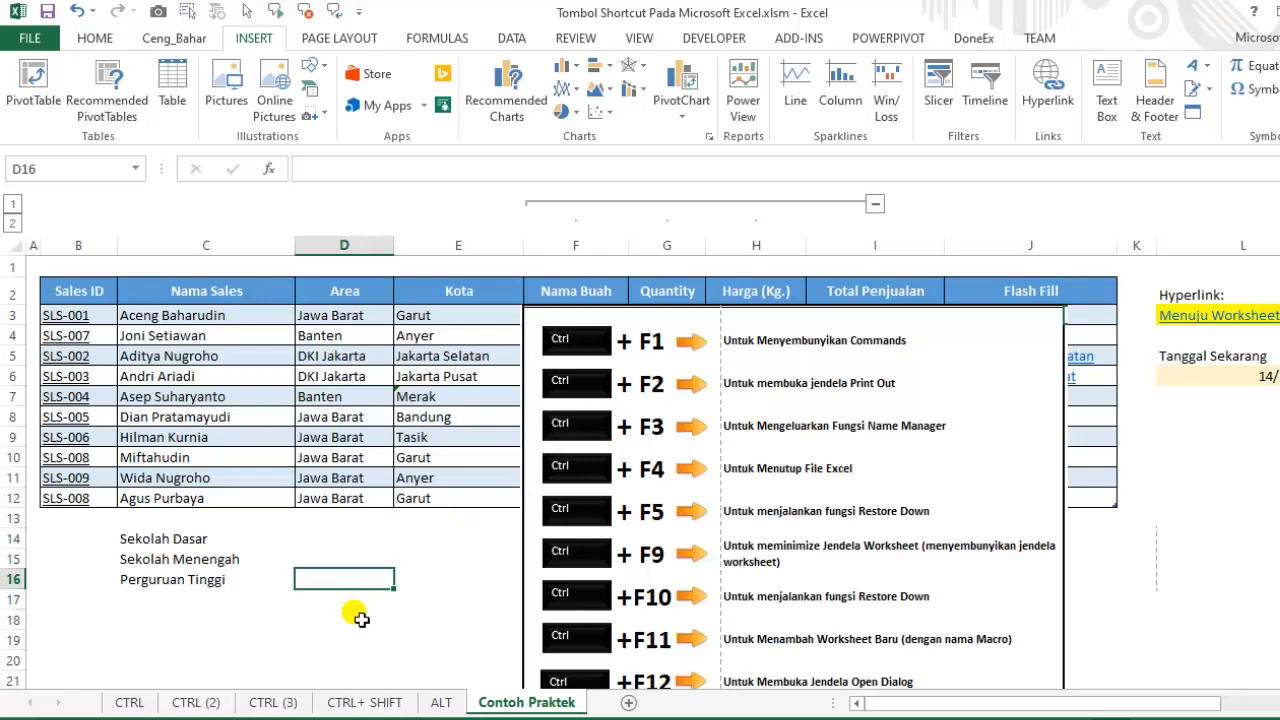
Step: Check the range that the name Sekolah refers to in the Name Manager and close the dialog
{"action": "key", "text": "ctrl+F3"}
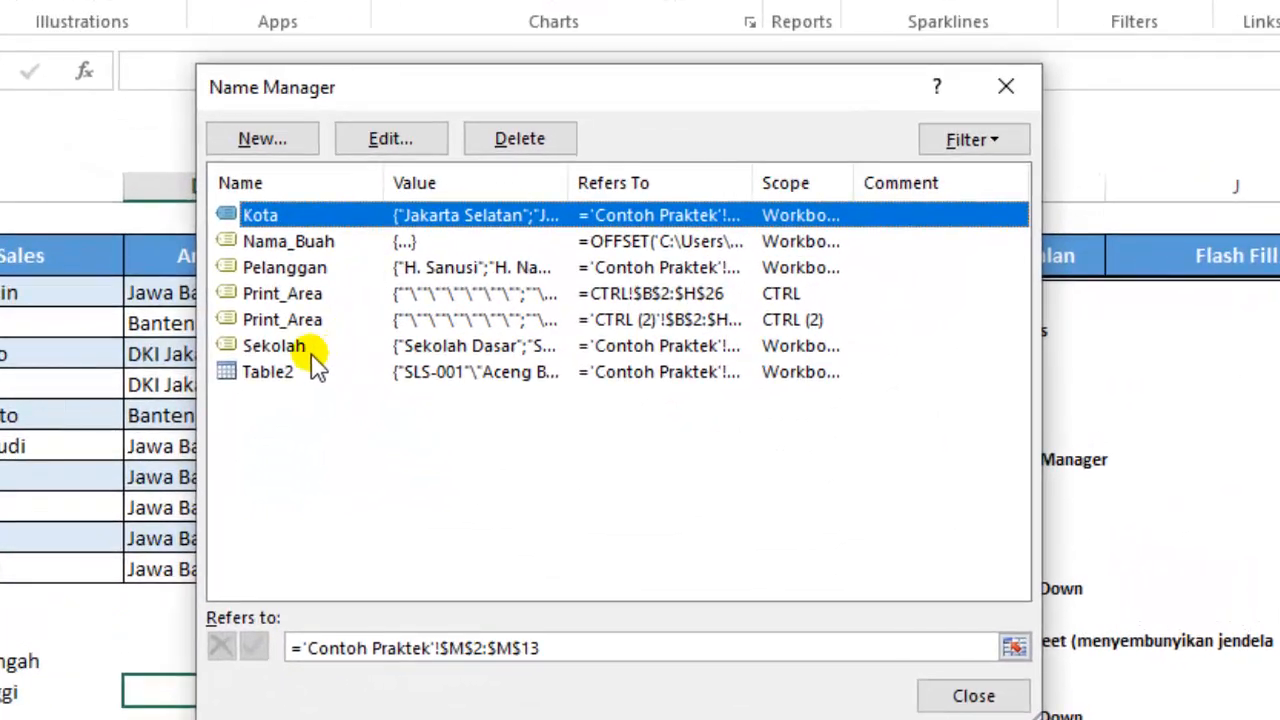
{"action": "left_click", "coordinate": [295, 350]}
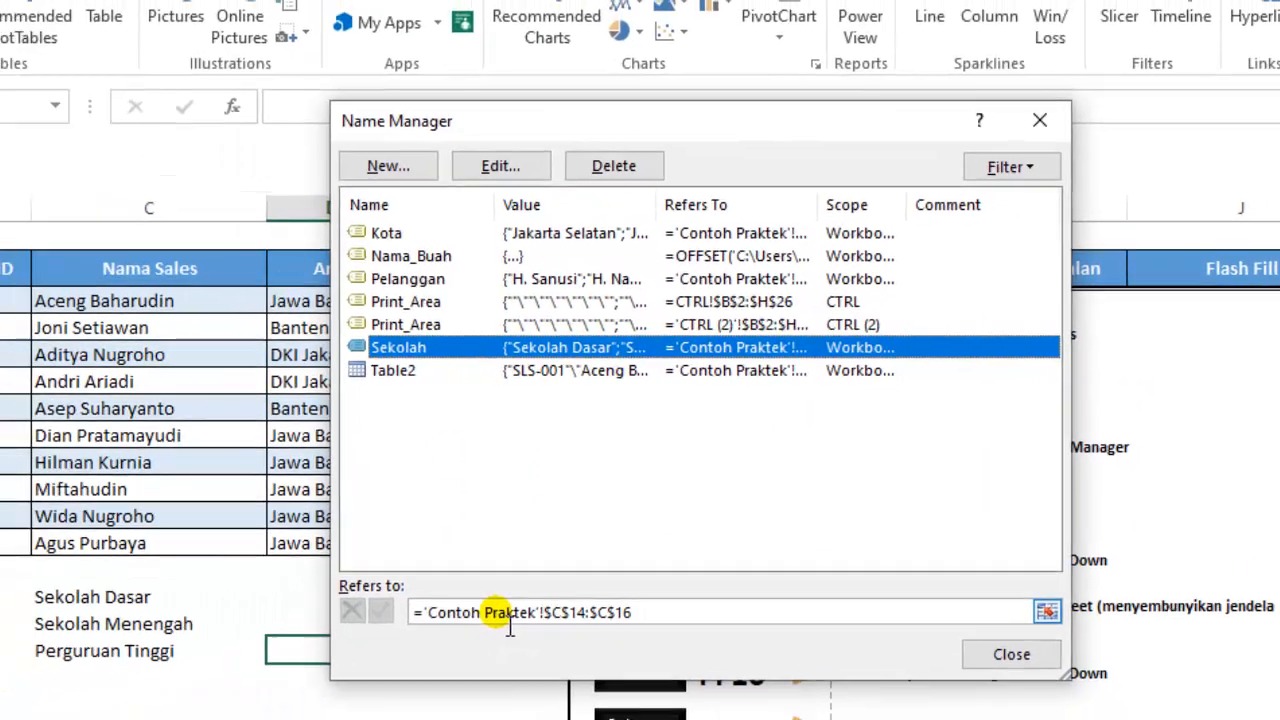
{"action": "left_click", "coordinate": [447, 640]}
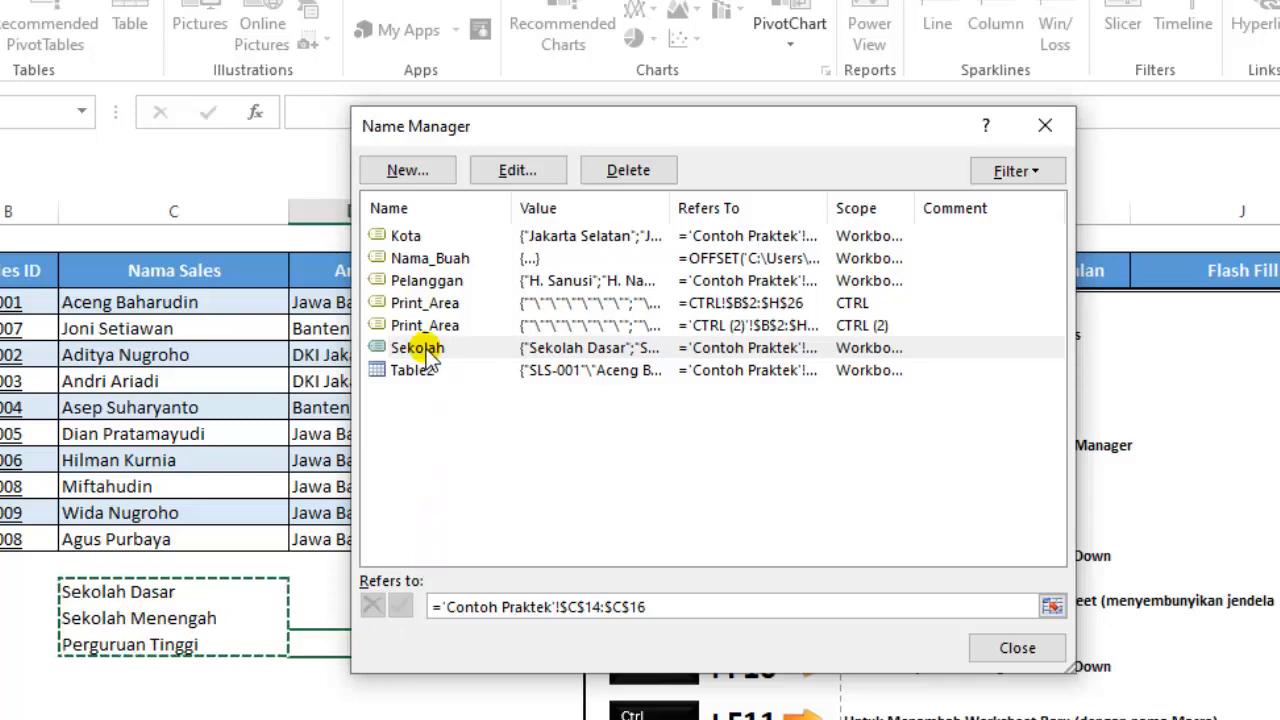
{"action": "left_click", "coordinate": [995, 654]}
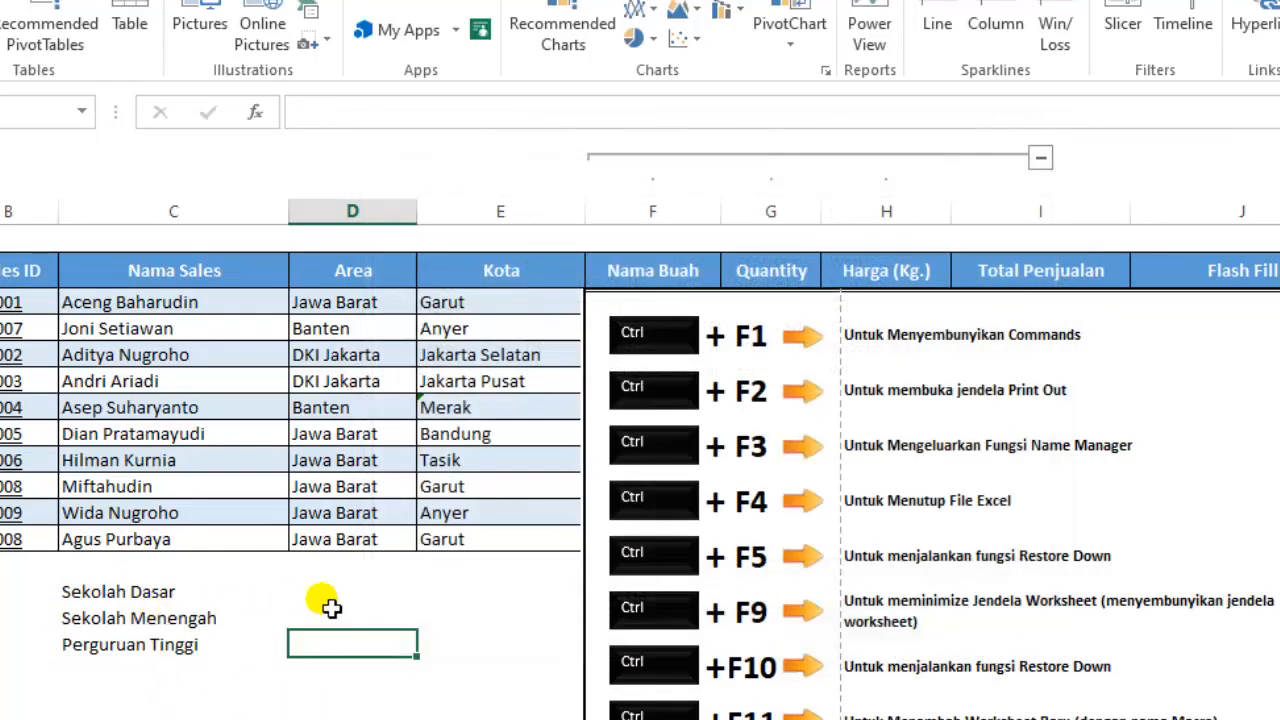
Step: Fill cell D14, beside the Sekolah Dasar entry, with the standard yellow colour
{"action": "left_click", "coordinate": [375, 597]}
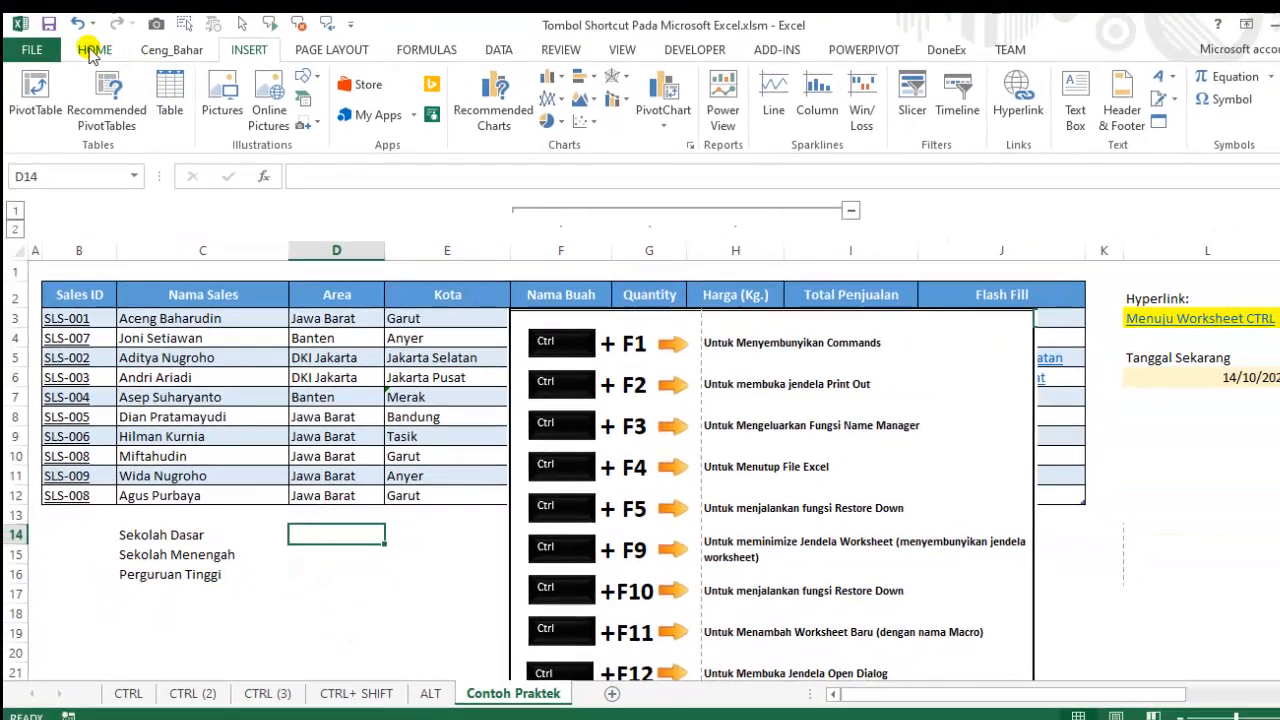
{"action": "left_click", "coordinate": [94, 50]}
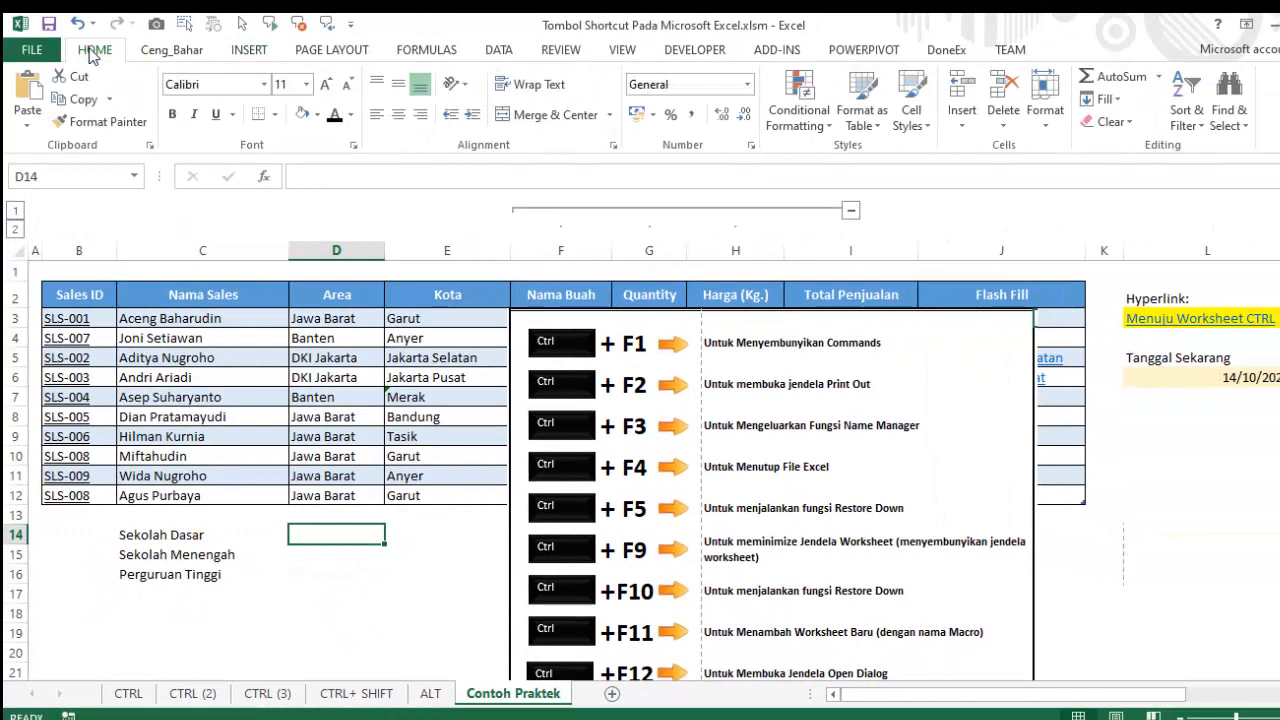
{"action": "left_click", "coordinate": [316, 117]}
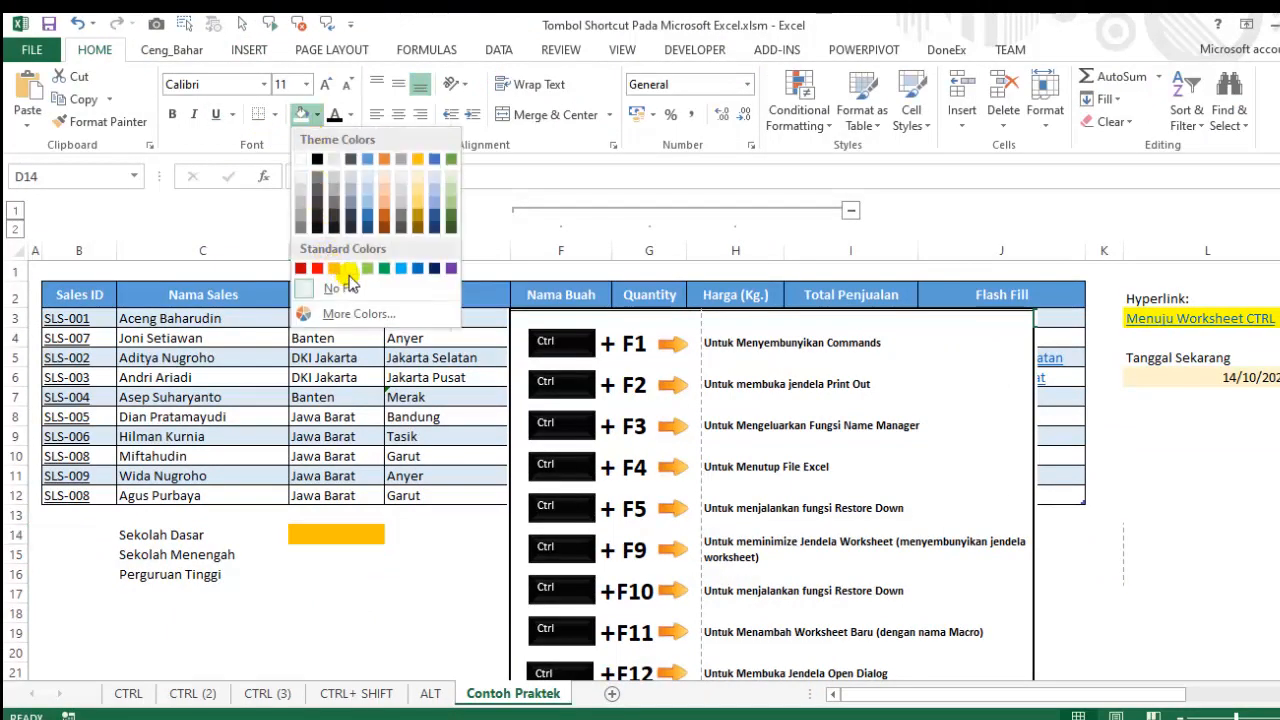
{"action": "left_click", "coordinate": [316, 664]}
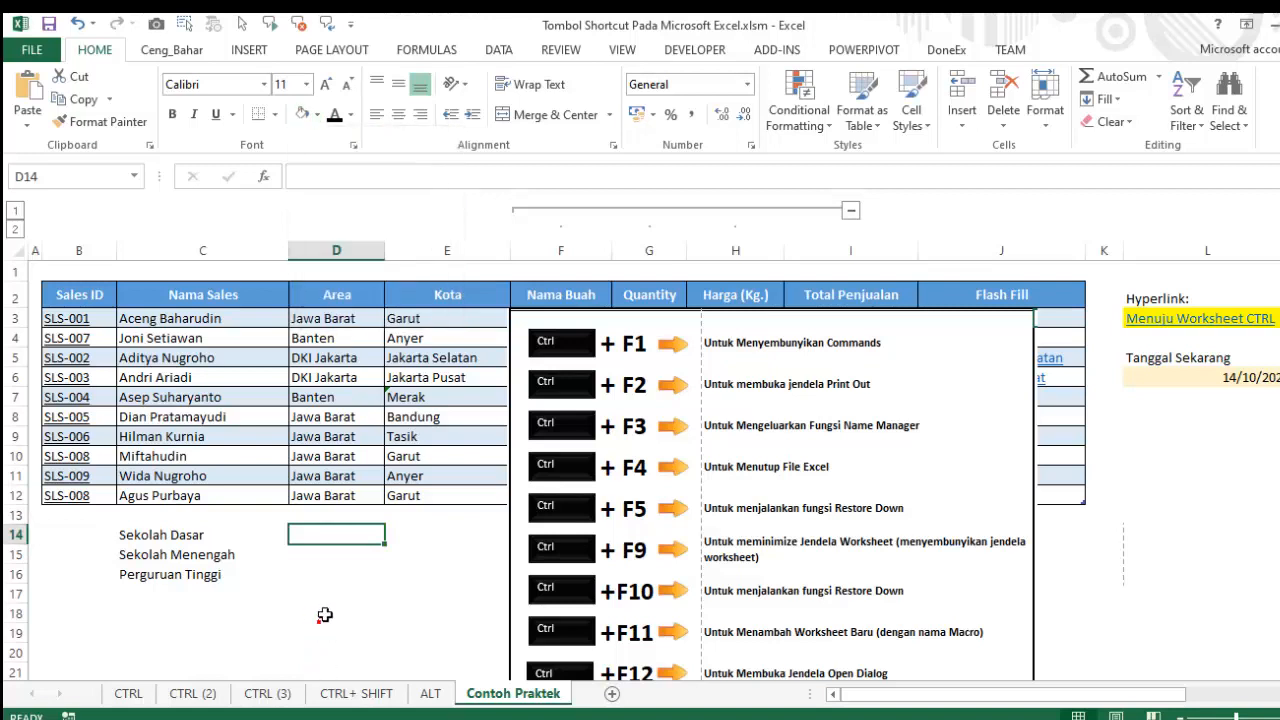
{"action": "left_click", "coordinate": [317, 119]}
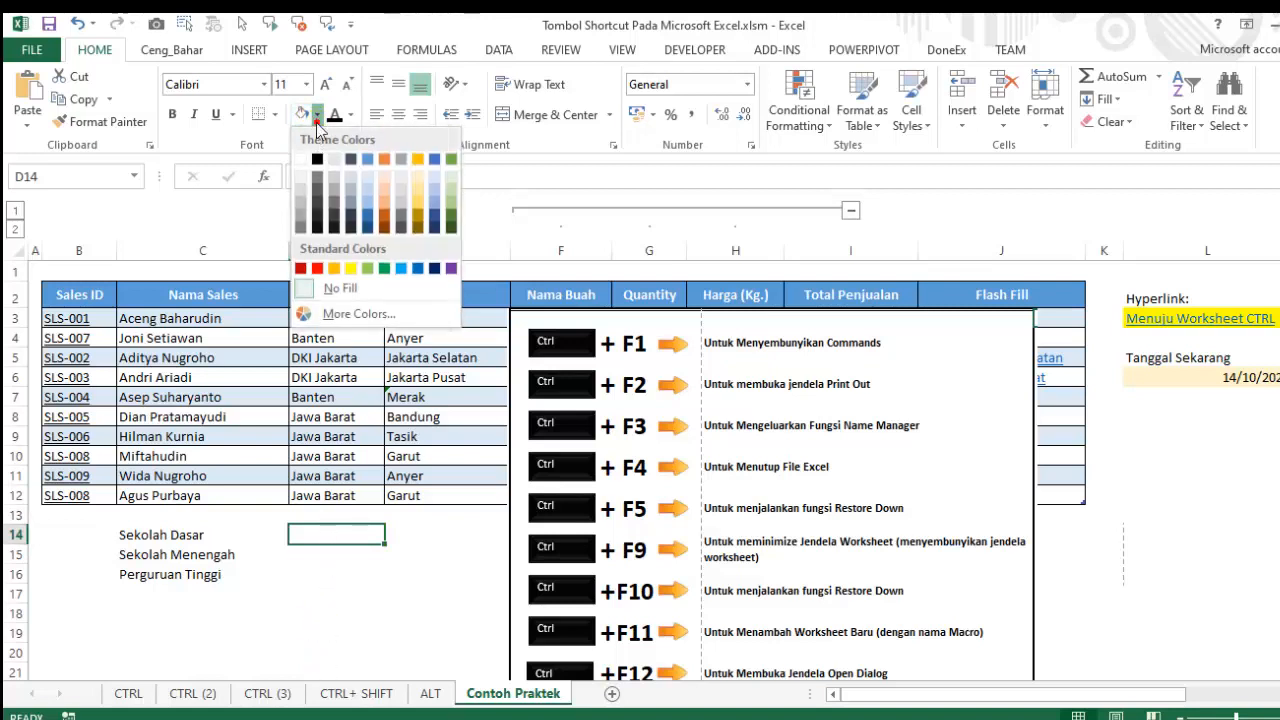
{"action": "left_click", "coordinate": [351, 265]}
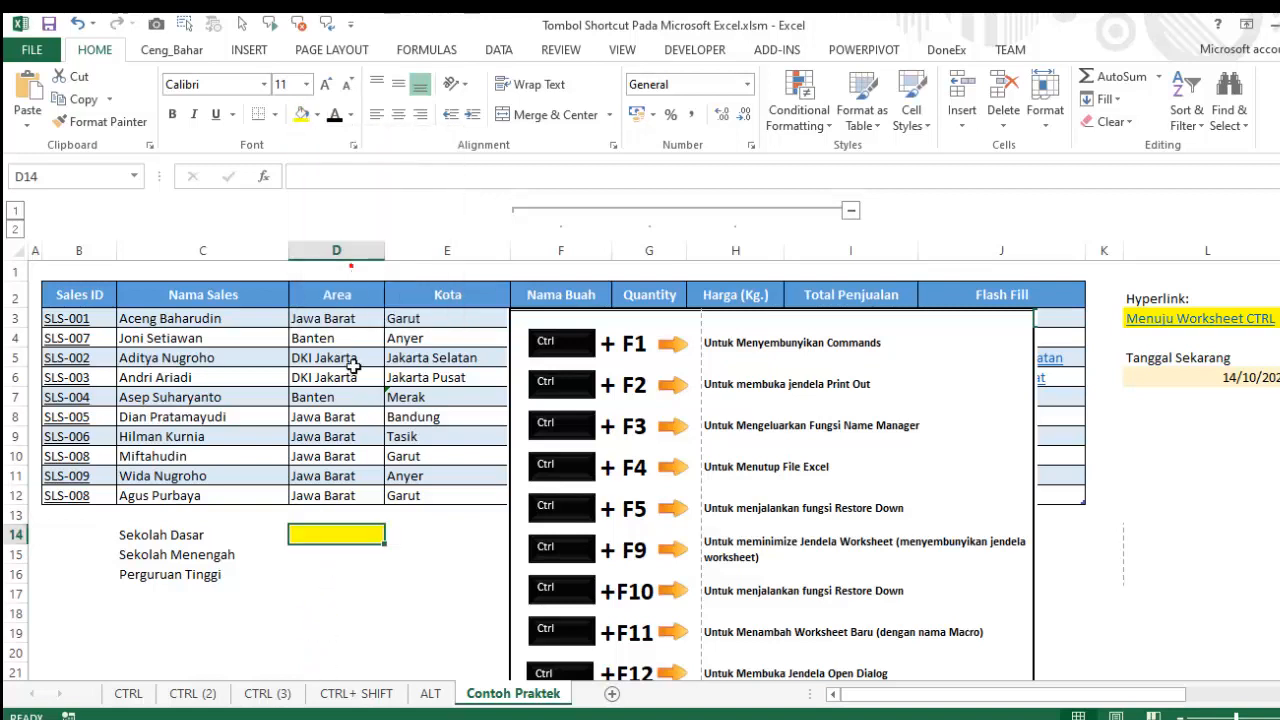
Step: Apply data validation to cell D14 that allows a List with the source =Sekolah
{"action": "left_click", "coordinate": [323, 594]}
{"action": "left_click", "coordinate": [328, 538]}
{"action": "left_click", "coordinate": [306, 86]}
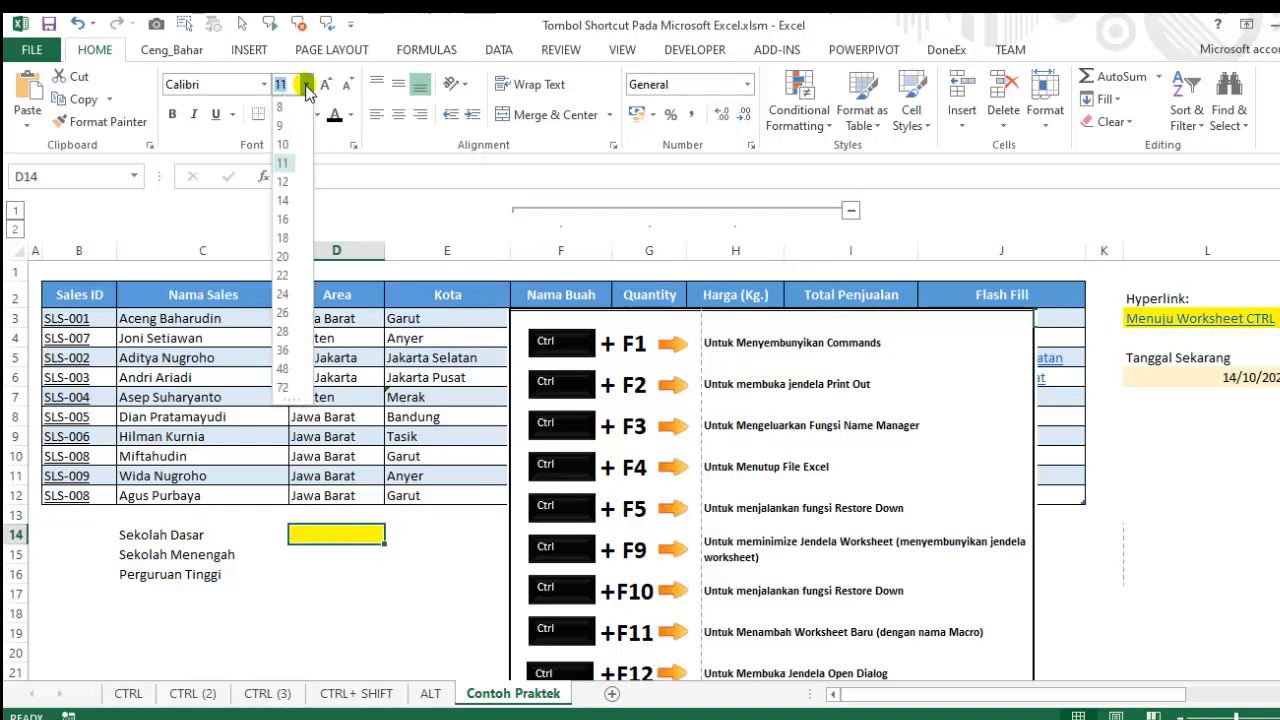
{"action": "left_click", "coordinate": [306, 86]}
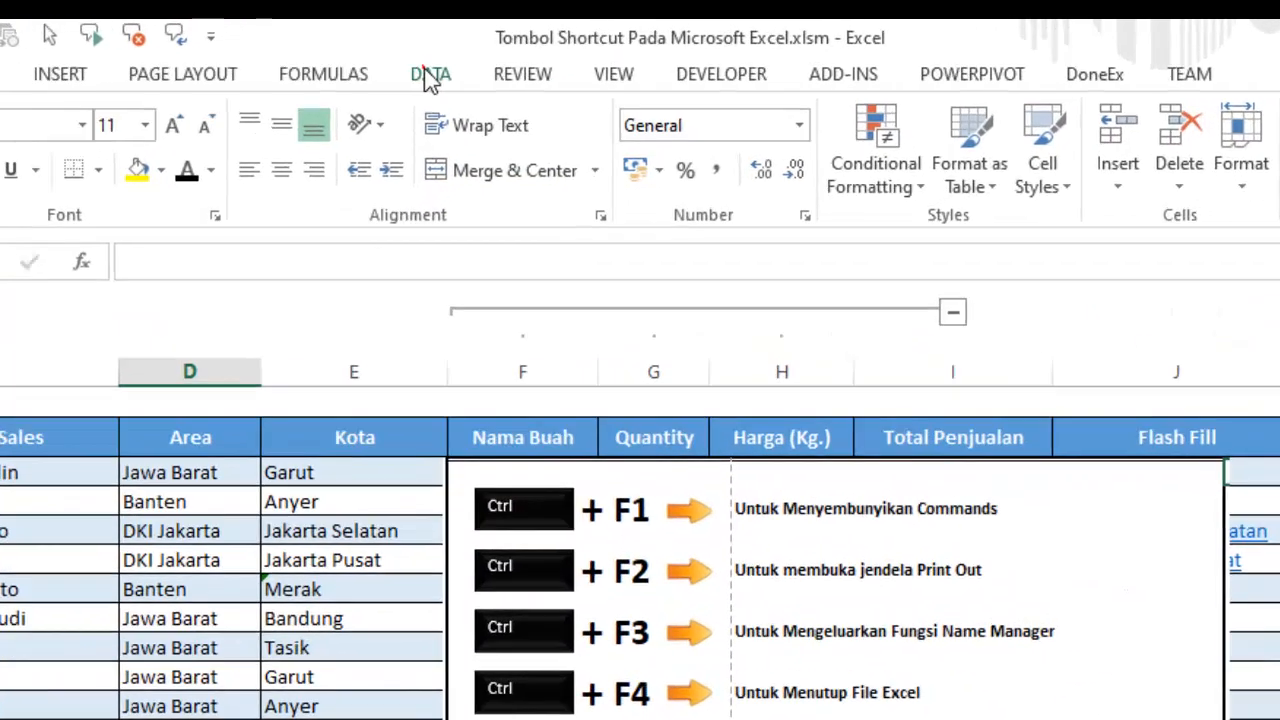
{"action": "left_click", "coordinate": [498, 49]}
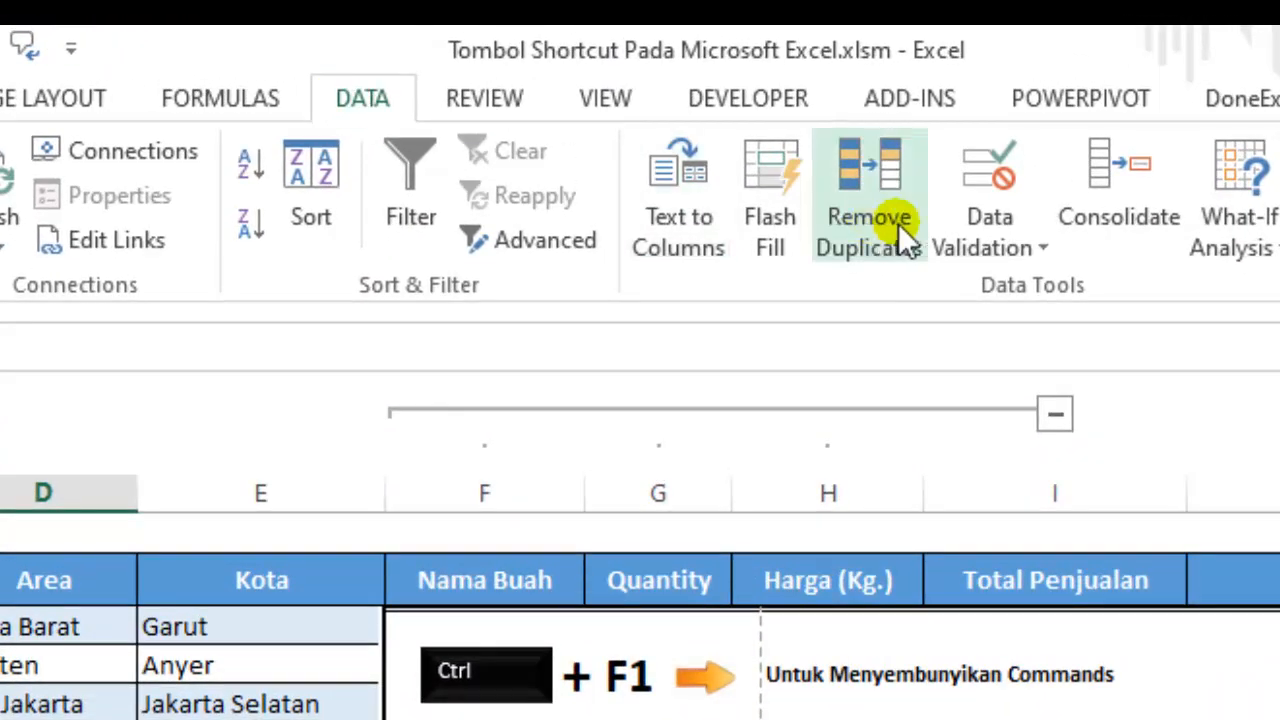
{"action": "left_click", "coordinate": [1012, 240]}
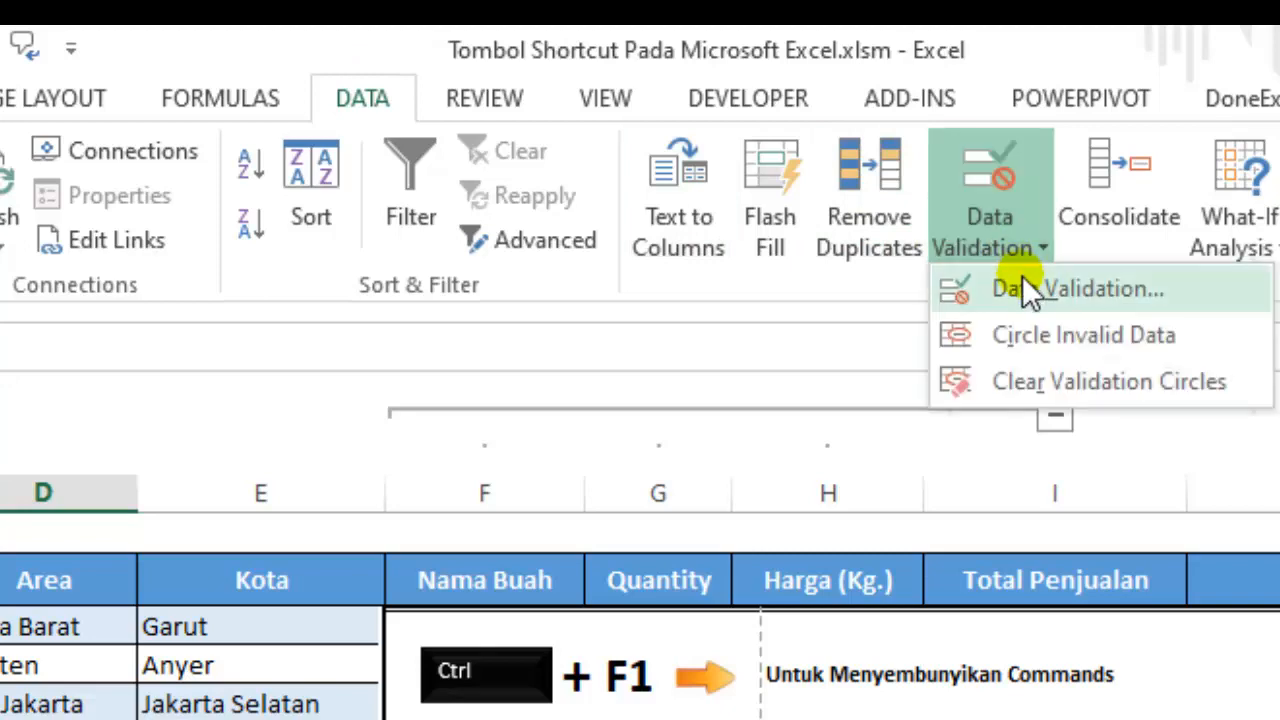
{"action": "left_click", "coordinate": [1022, 285]}
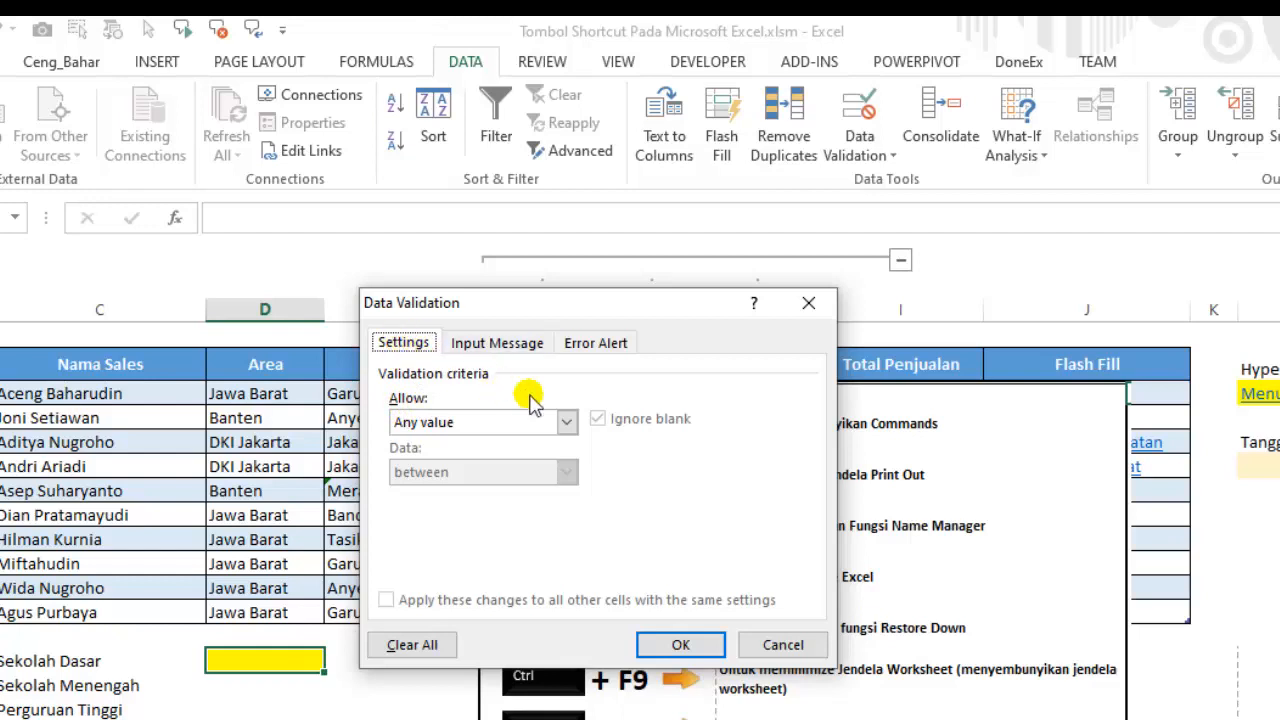
{"action": "left_click", "coordinate": [566, 421]}
{"action": "left_click", "coordinate": [463, 490]}
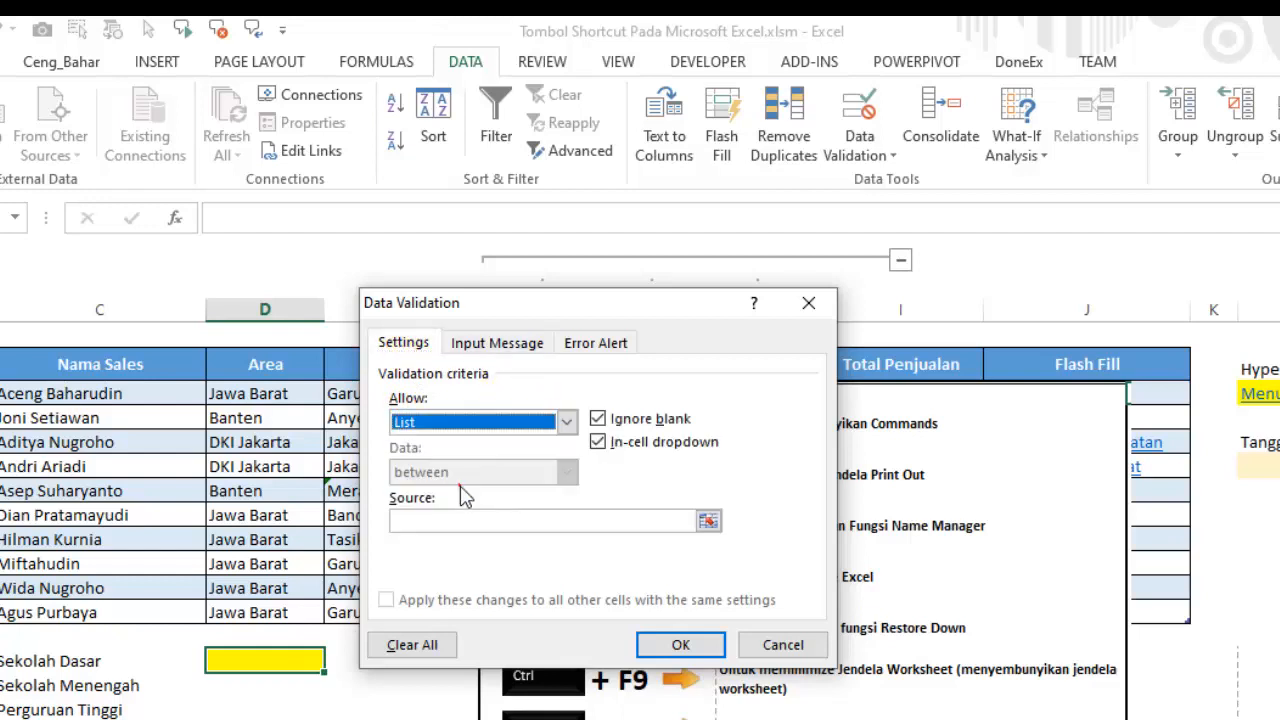
{"action": "left_click", "coordinate": [480, 518]}
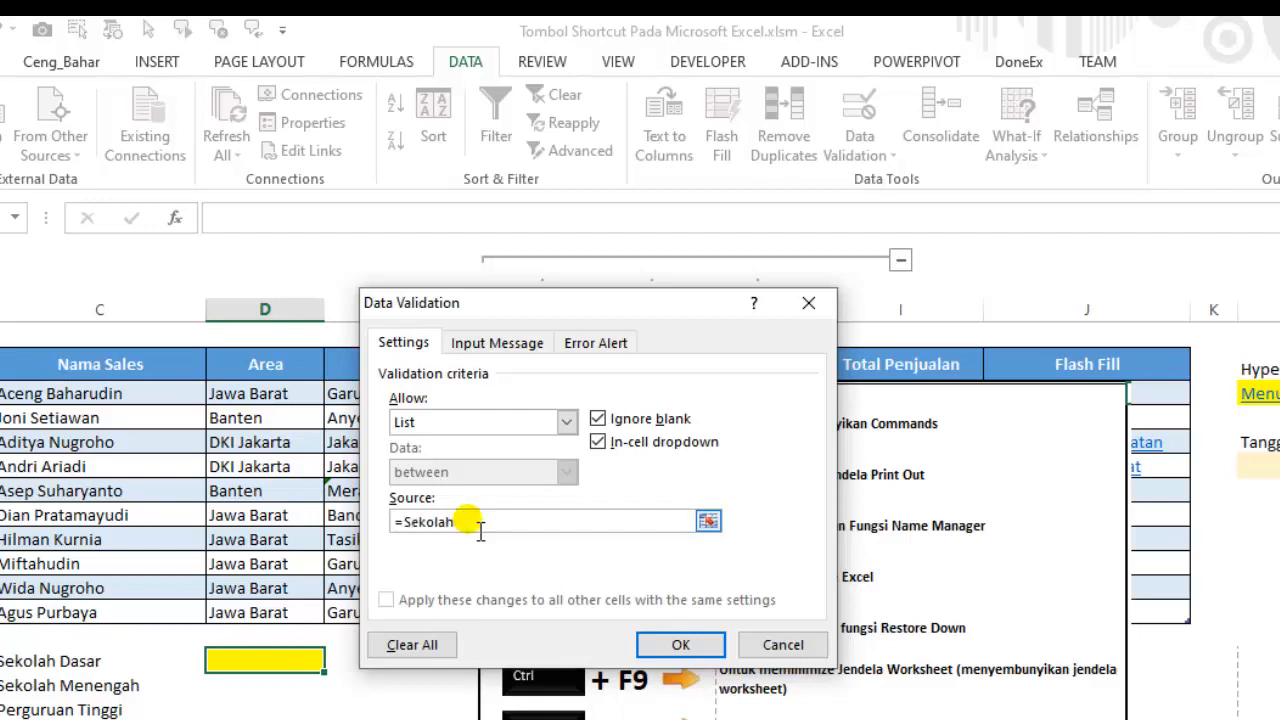
{"action": "left_click", "coordinate": [692, 647]}
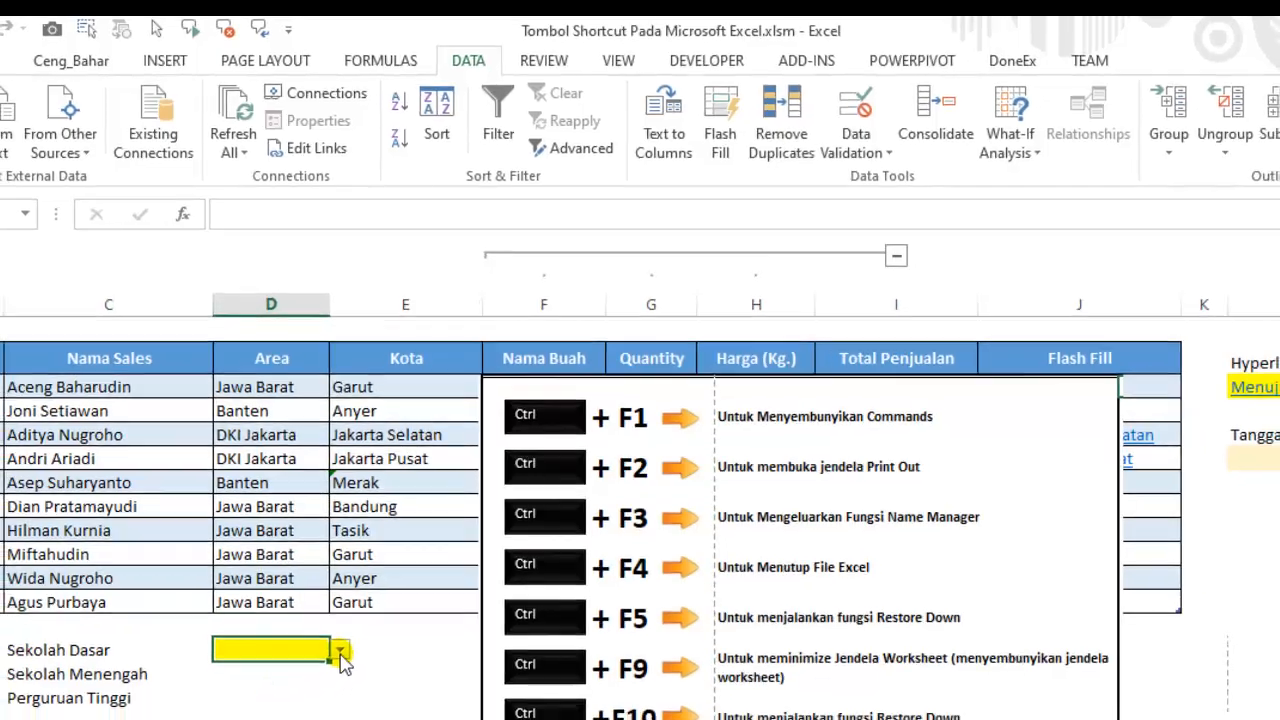
Step: Try the dropdown entries Sekolah Dasar and Sekolah Menengah in cell D14 and settle on Perguruan Tinggi
{"action": "left_click", "coordinate": [336, 662]}
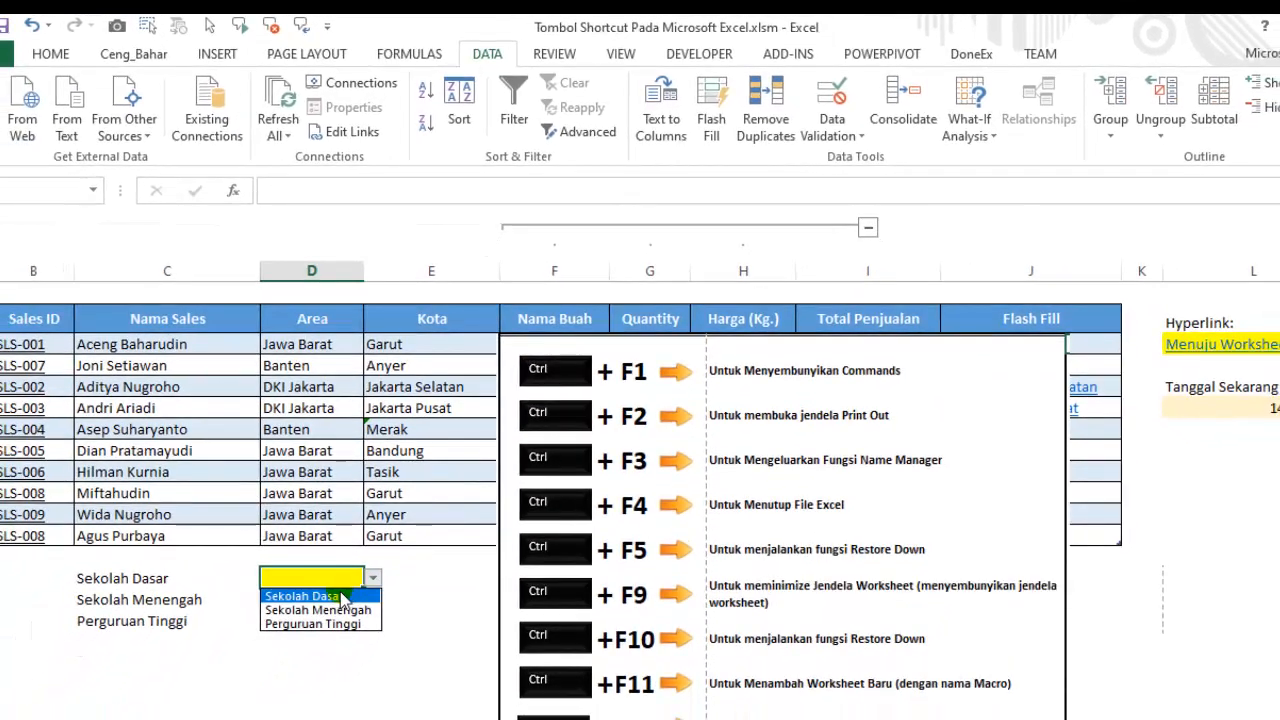
{"action": "left_click", "coordinate": [342, 597]}
{"action": "left_click", "coordinate": [372, 580]}
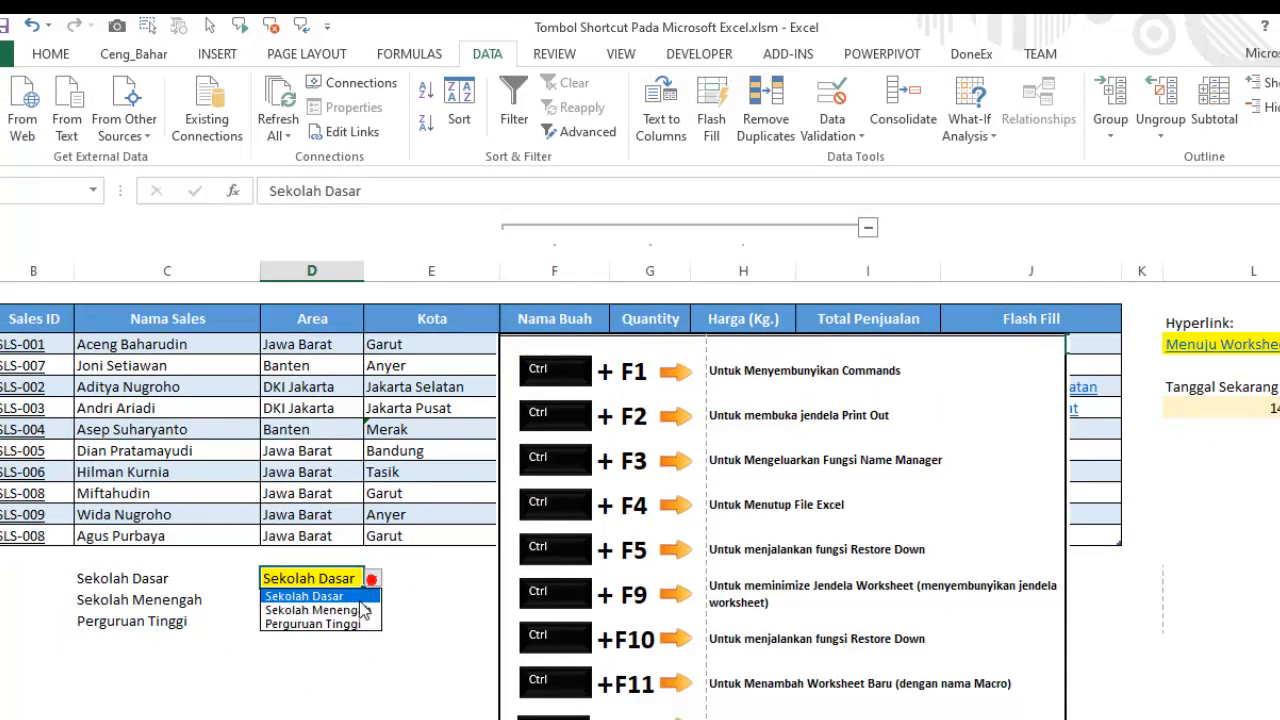
{"action": "left_click", "coordinate": [366, 608]}
{"action": "left_click", "coordinate": [372, 580]}
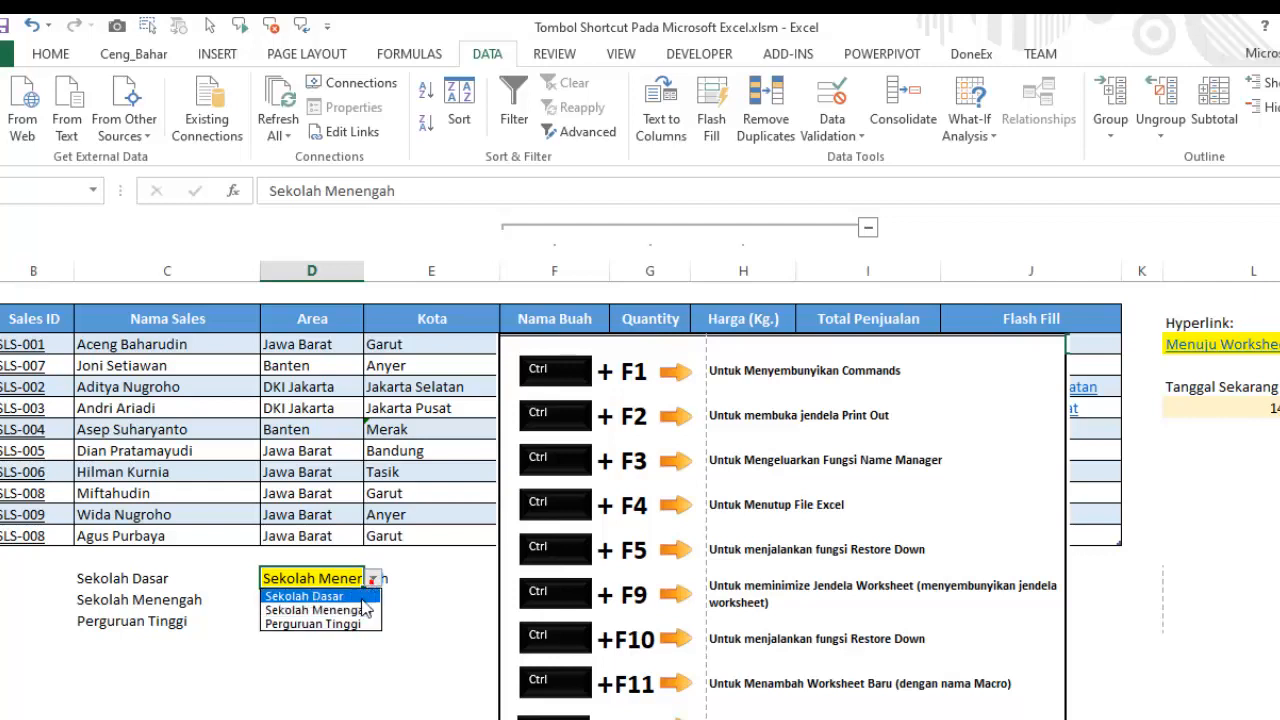
{"action": "left_click", "coordinate": [345, 622]}
{"action": "left_click", "coordinate": [300, 647]}
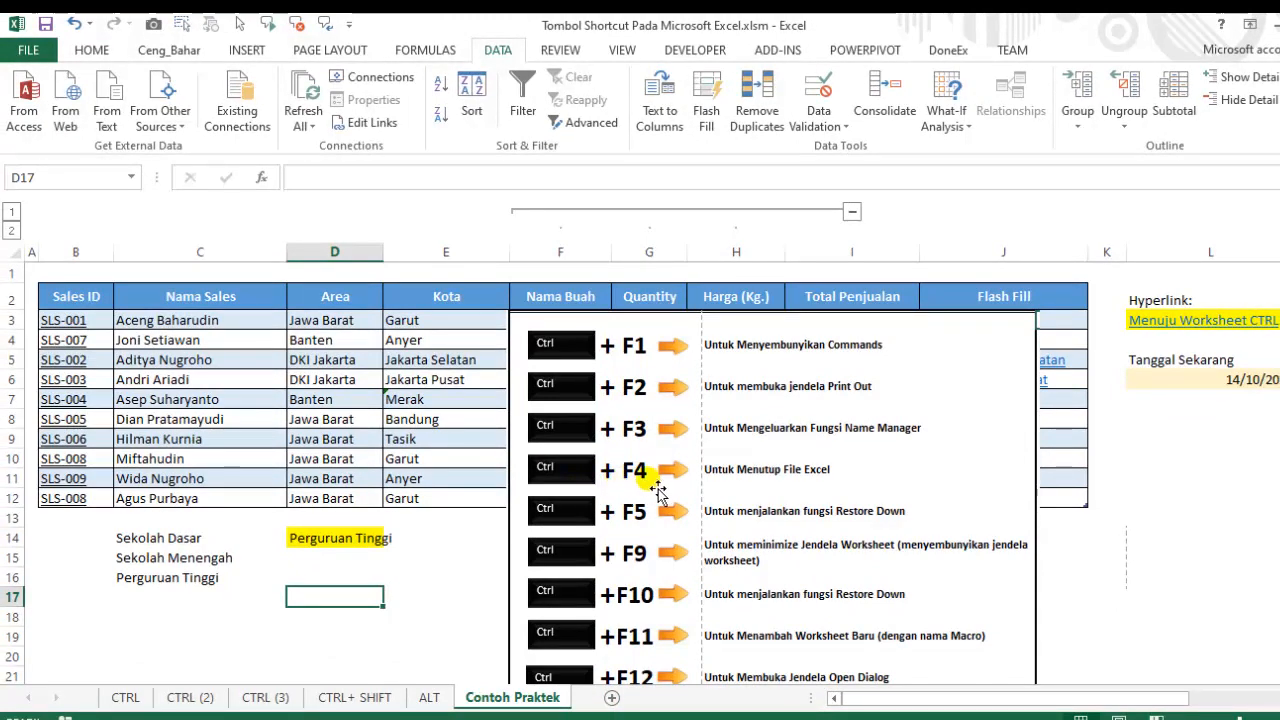
{"action": "left_click", "coordinate": [767, 485]}
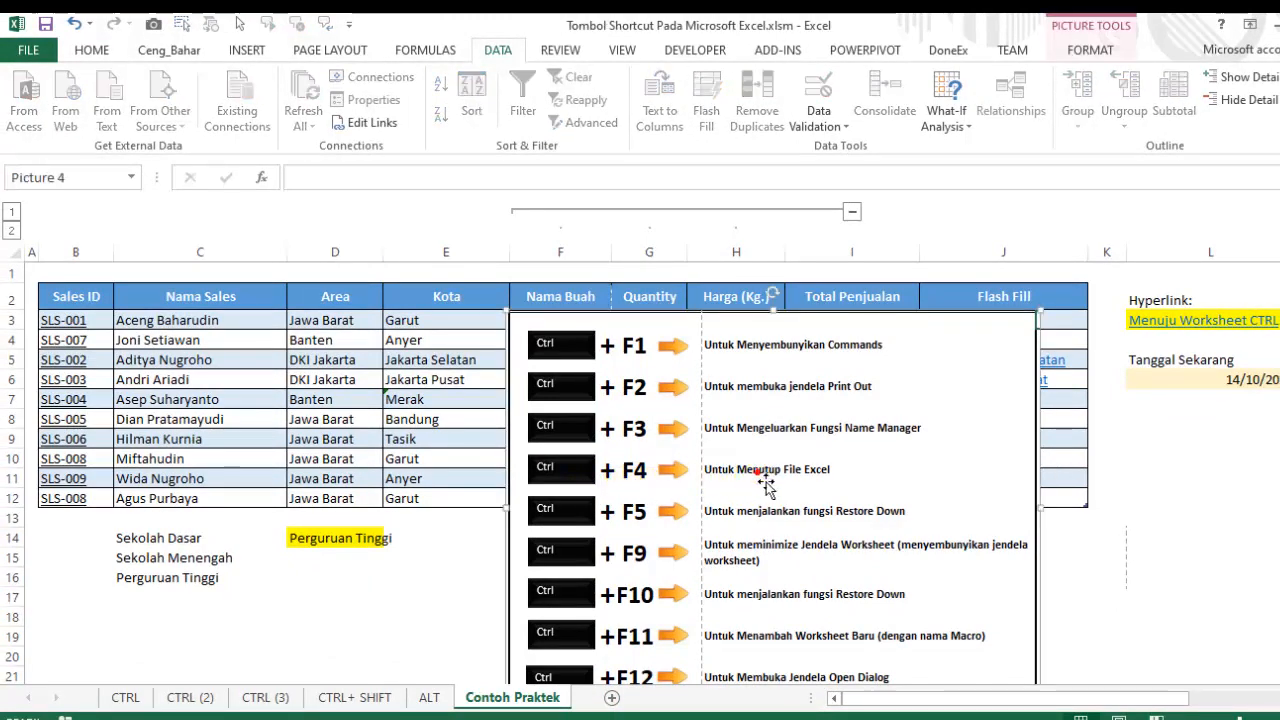
{"action": "left_click", "coordinate": [490, 578]}
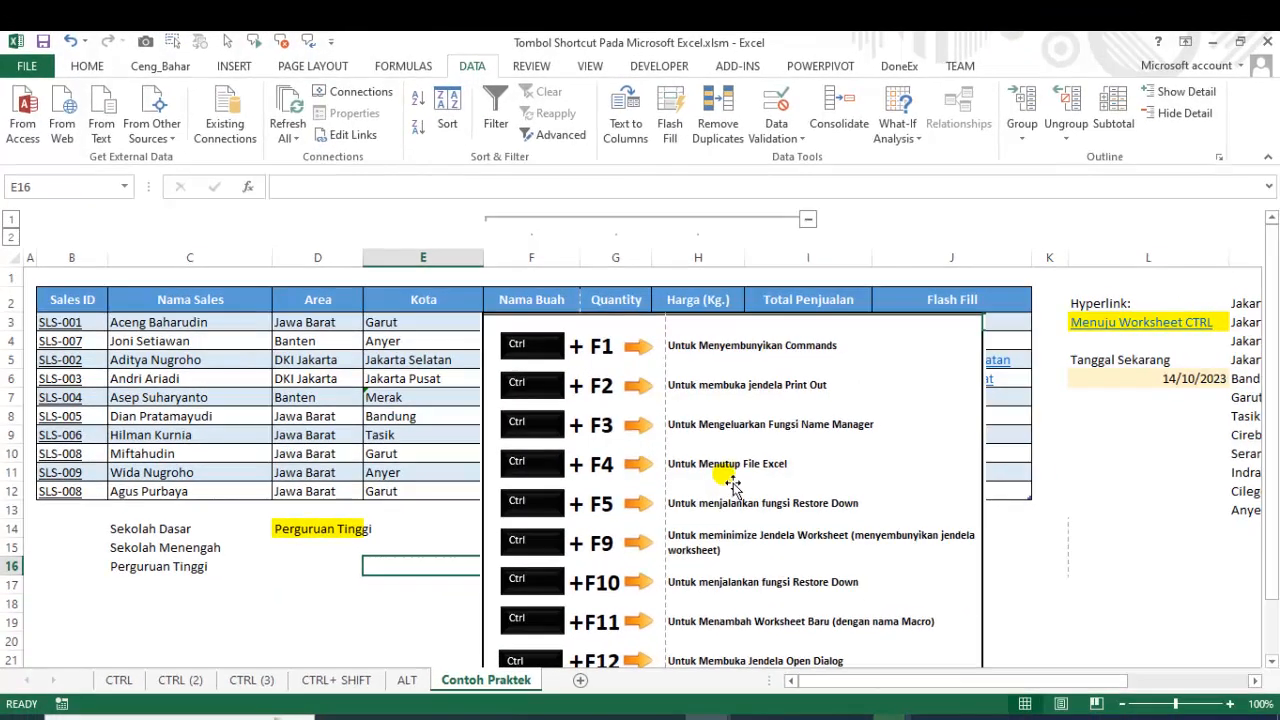
{"action": "left_click", "coordinate": [733, 476]}
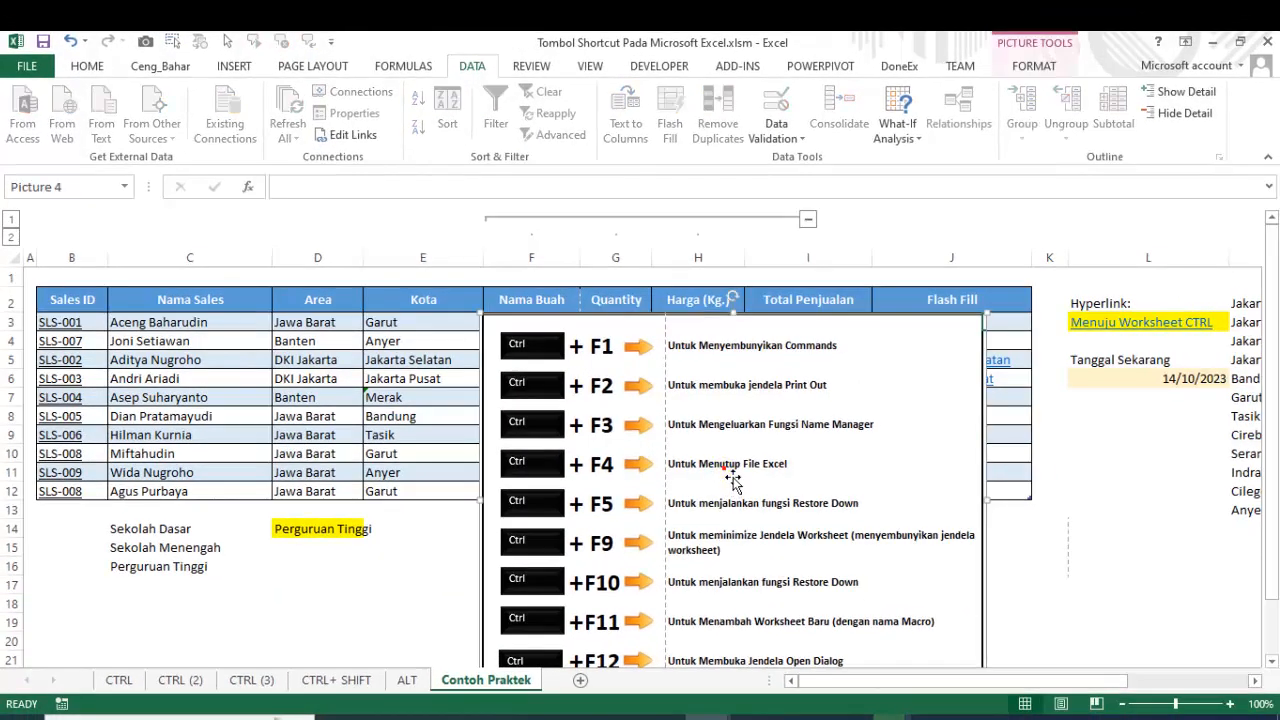
Step: Start closing the workbook twice, cancelling the save prompt each time so that the file stays open
{"action": "left_click", "coordinate": [399, 575]}
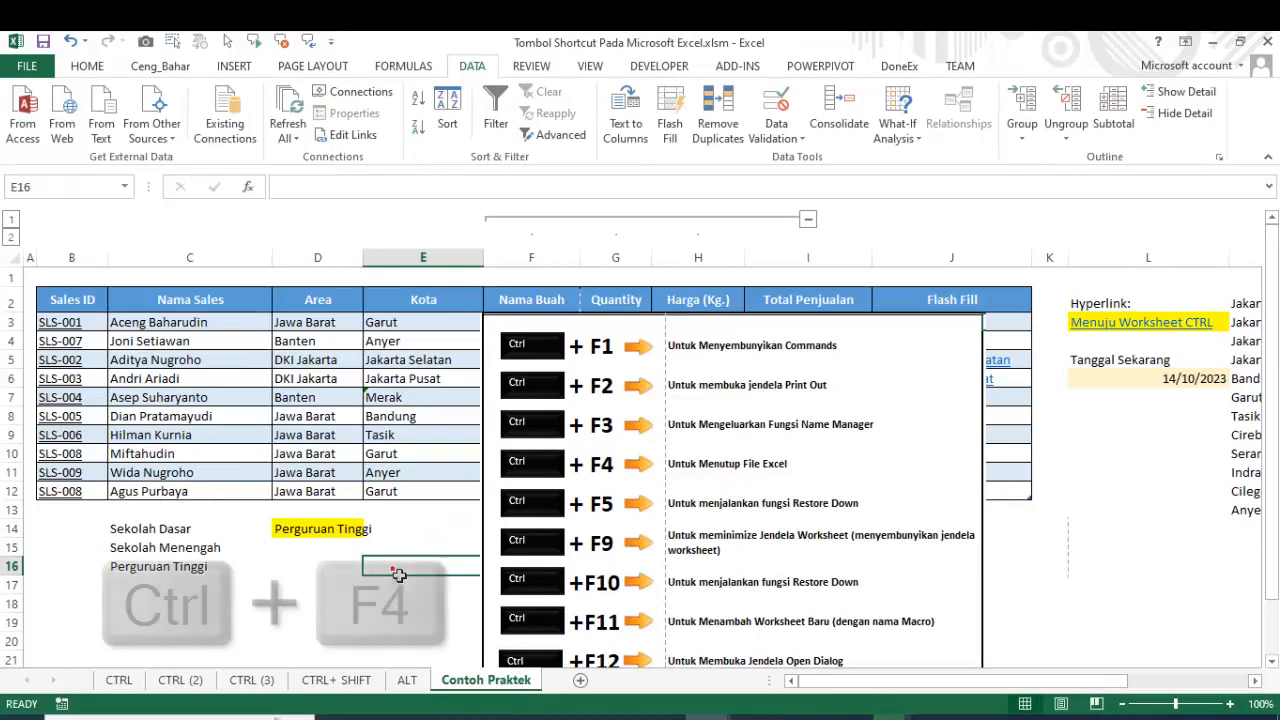
{"action": "key", "text": "ctrl+F4"}
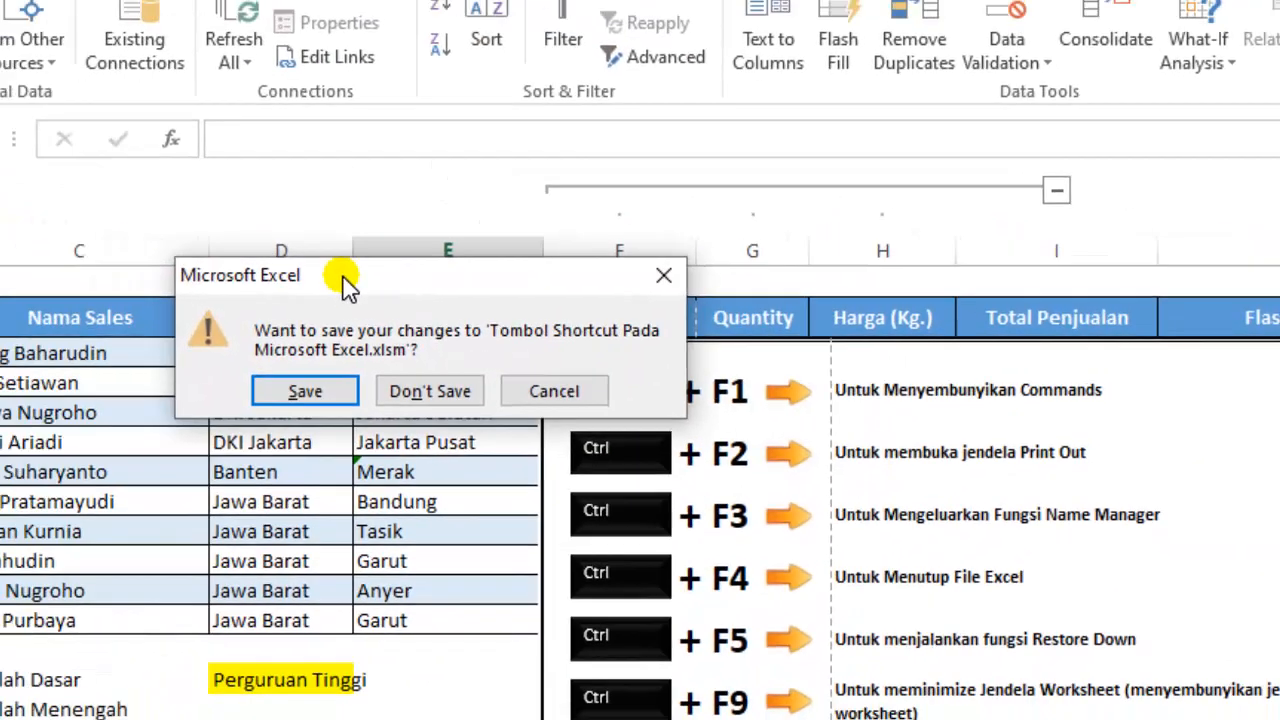
{"action": "left_click_drag", "start_coordinate": [342, 283], "coordinate": [232, 280]}
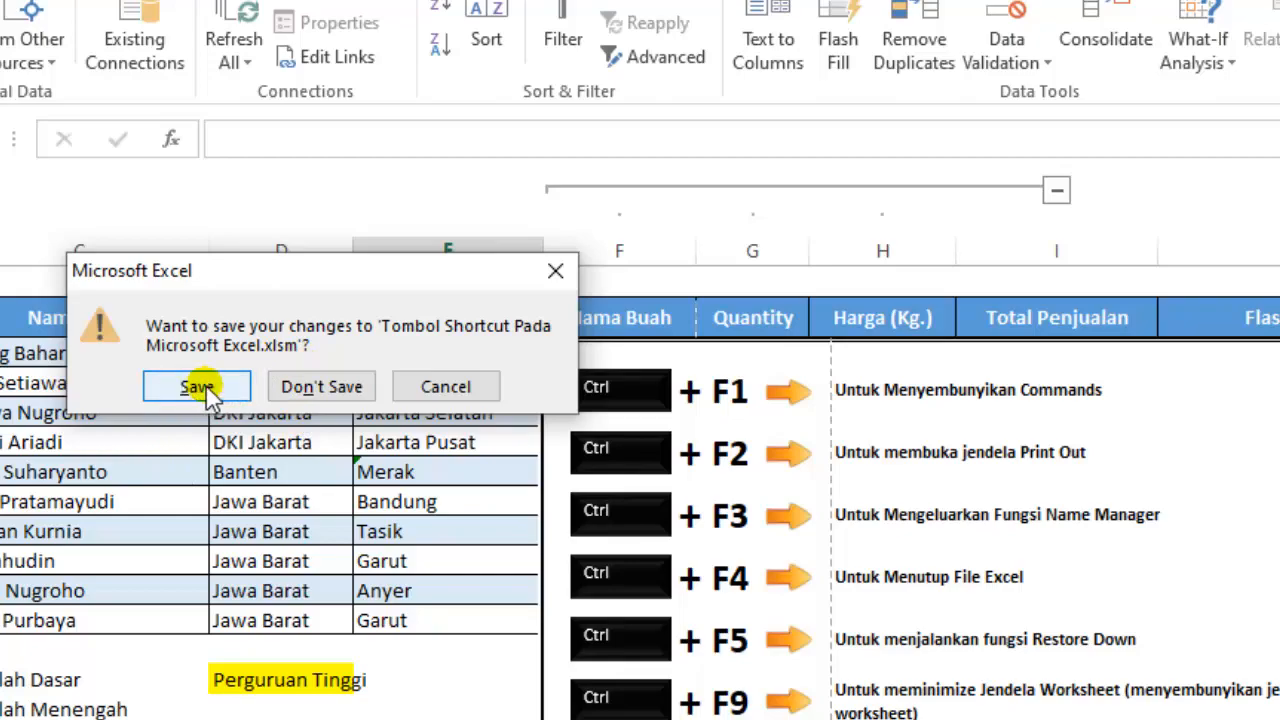
{"action": "left_click", "coordinate": [444, 388]}
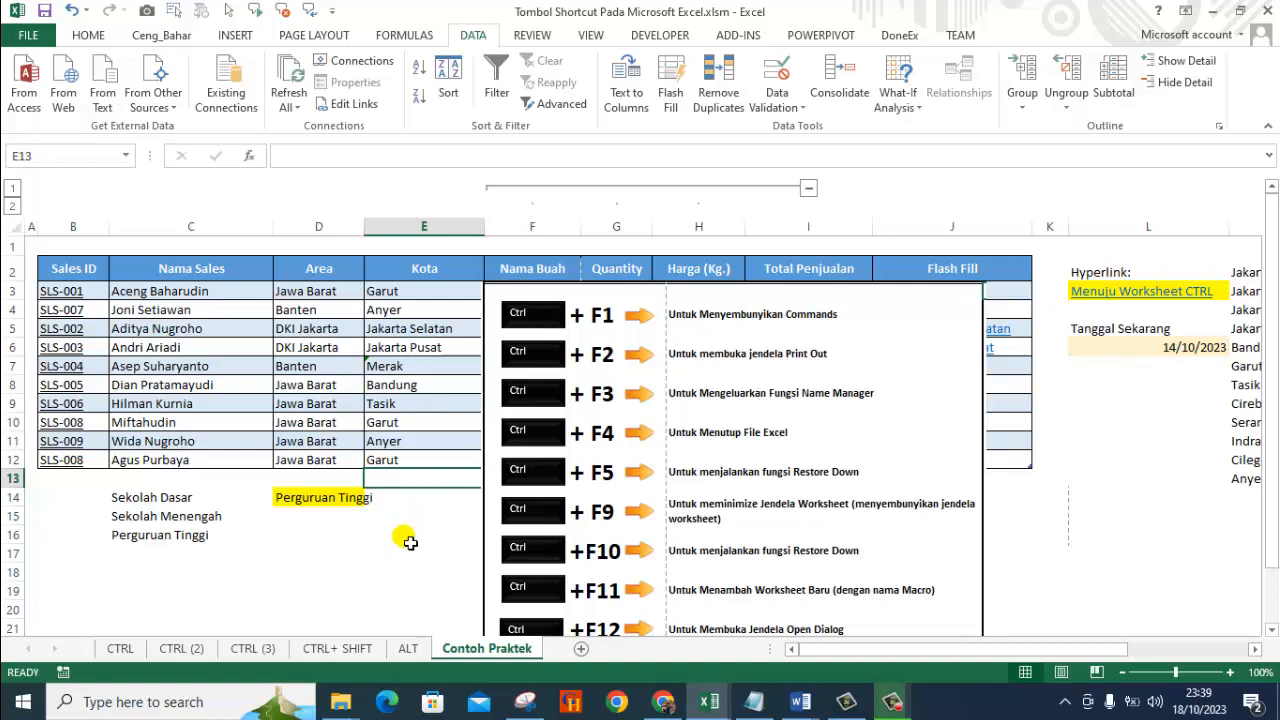
{"action": "key", "text": "ctrl+w"}
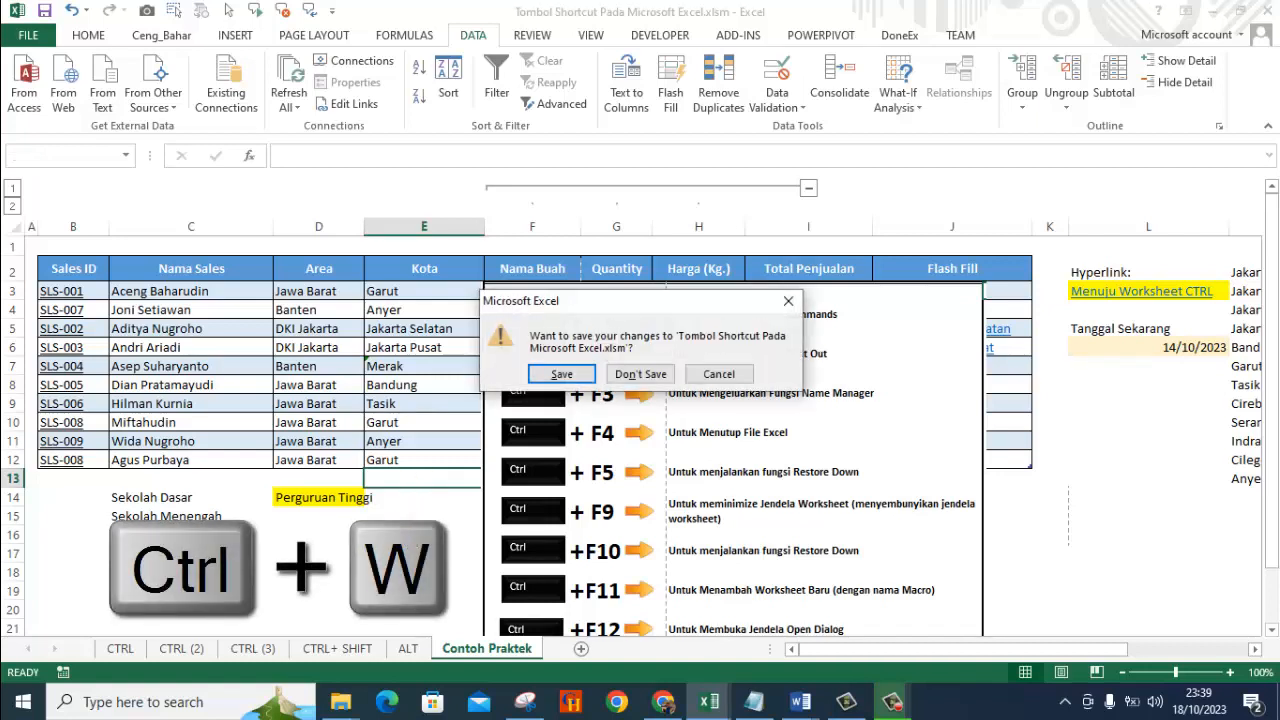
{"action": "left_click_drag", "start_coordinate": [655, 300], "coordinate": [357, 189]}
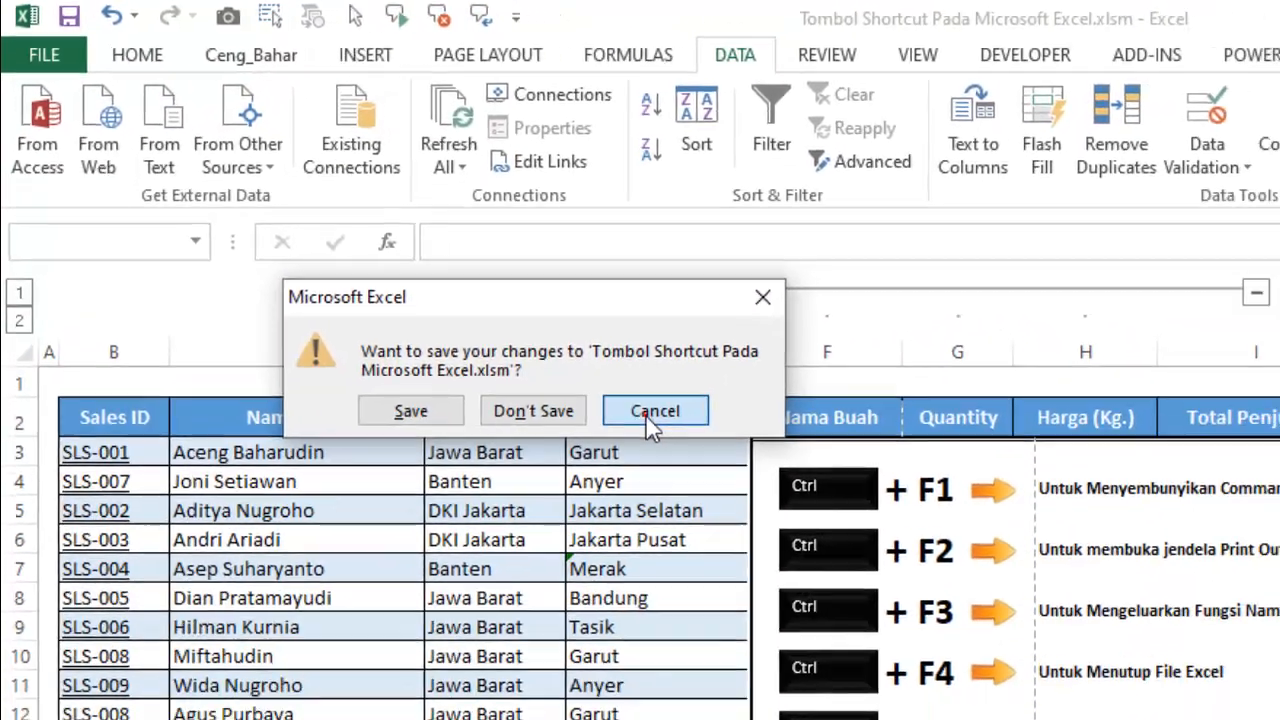
{"action": "left_click", "coordinate": [648, 420]}
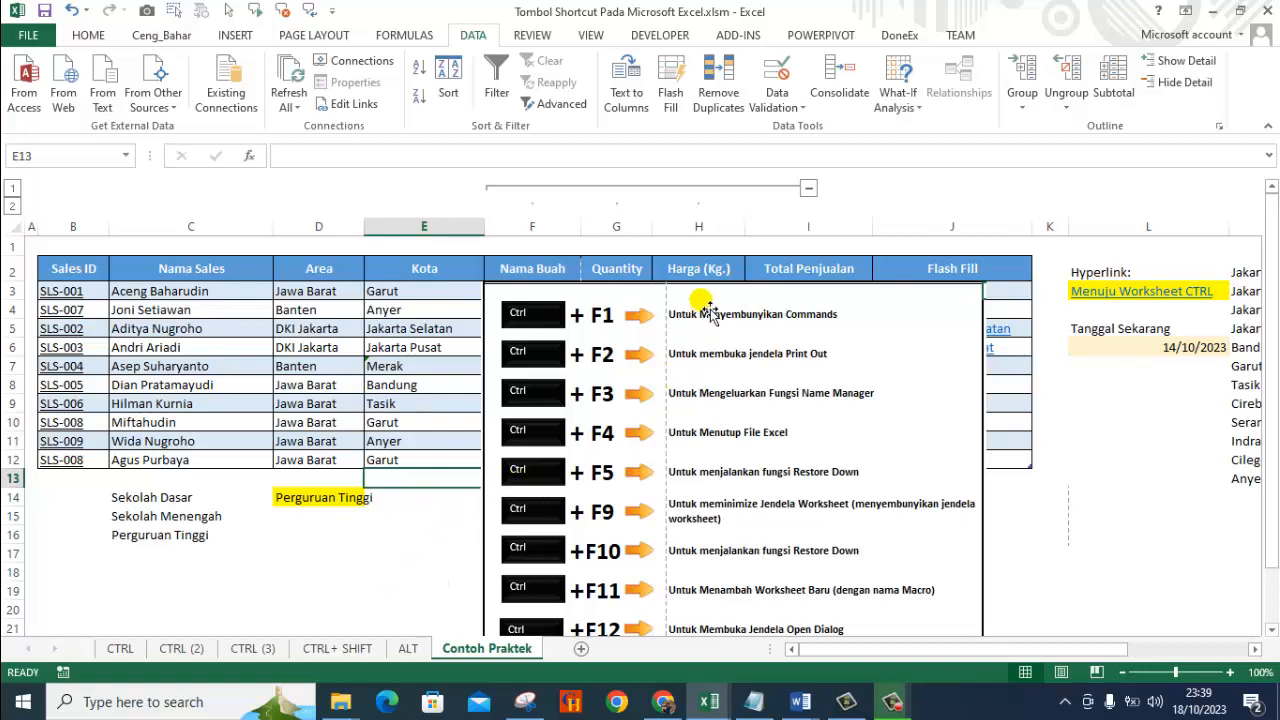
Step: Restore the workbook window down to a floating size, shift it slightly and maximize it again
{"action": "mouse_move", "coordinate": [700, 292]}
{"action": "left_mouse_down"}
{"action": "mouse_move", "coordinate": [714, 246]}
{"action": "mouse_move", "coordinate": [718, 300]}
{"action": "left_mouse_up"}
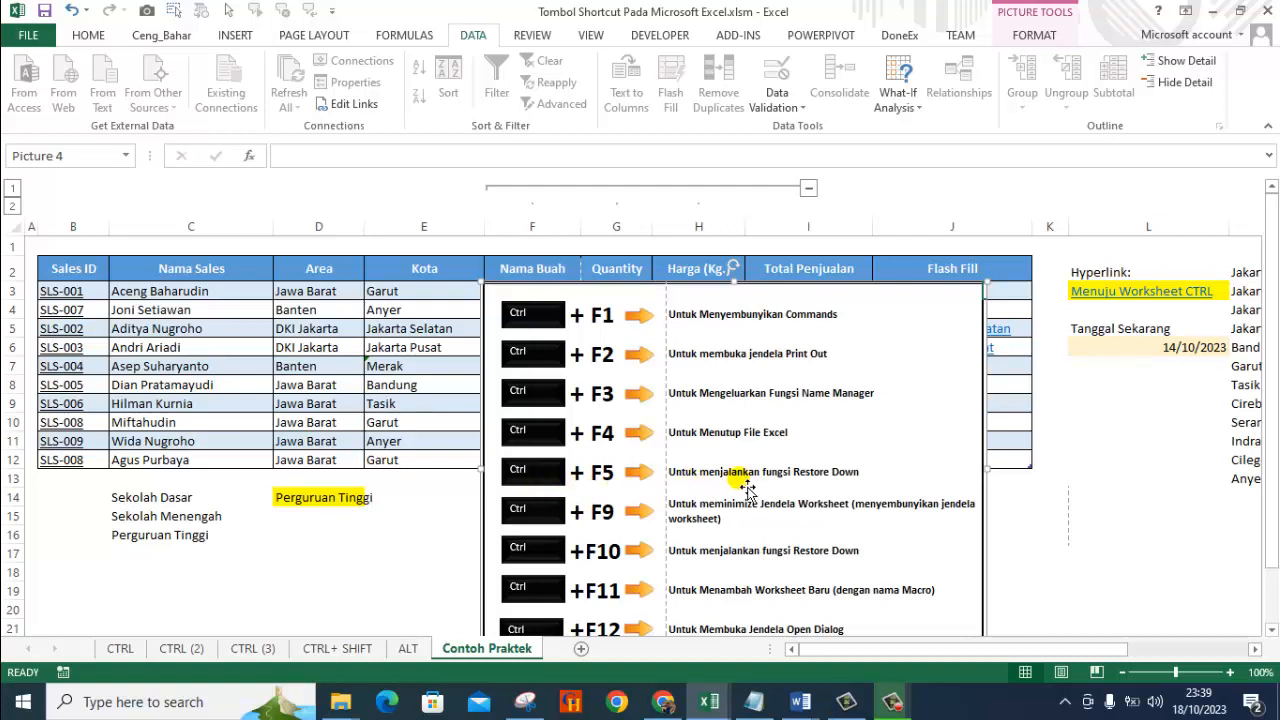
{"action": "left_click", "coordinate": [425, 512]}
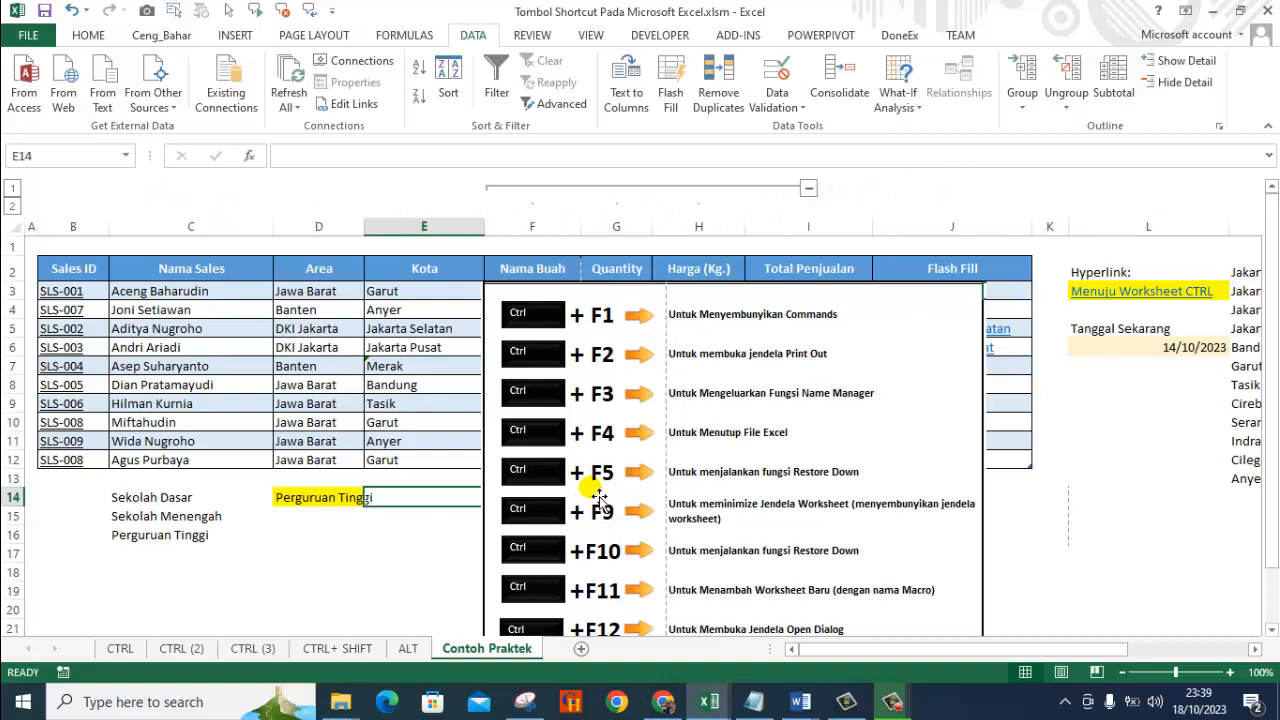
{"action": "left_click", "coordinate": [1106, 440]}
{"action": "key", "text": "ctrl+F5"}
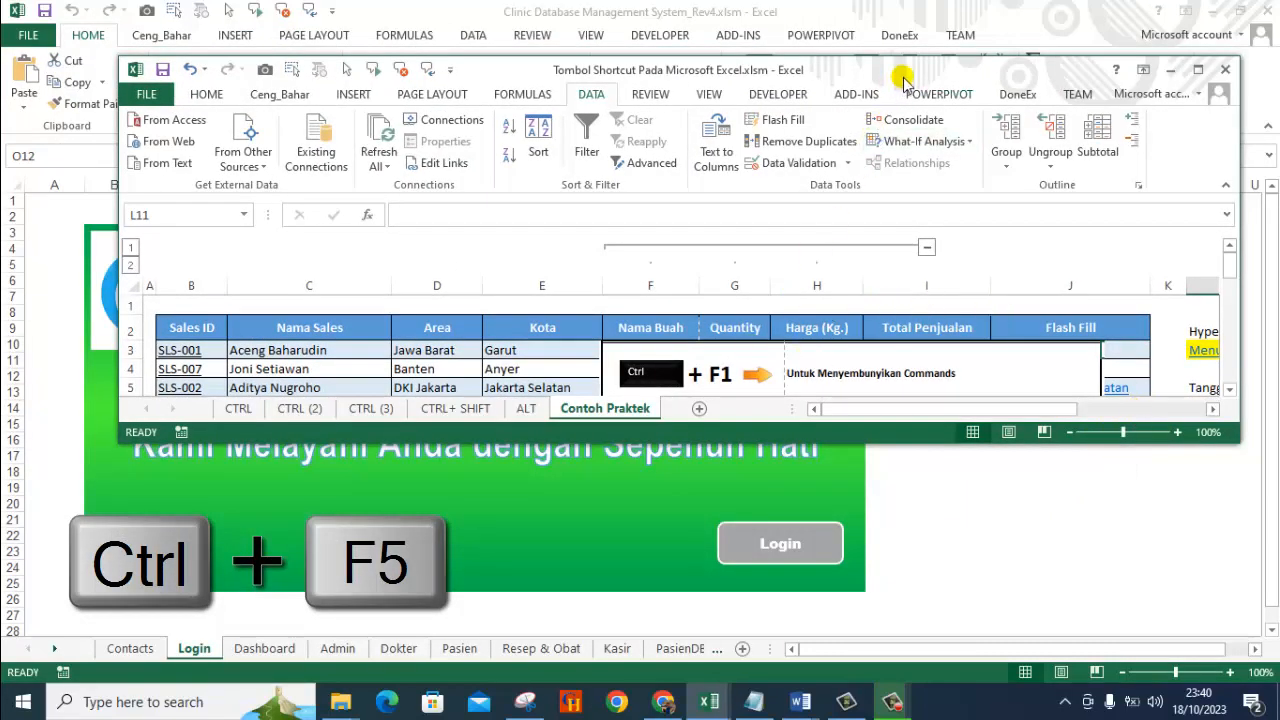
{"action": "left_click_drag", "start_coordinate": [891, 68], "coordinate": [812, 104]}
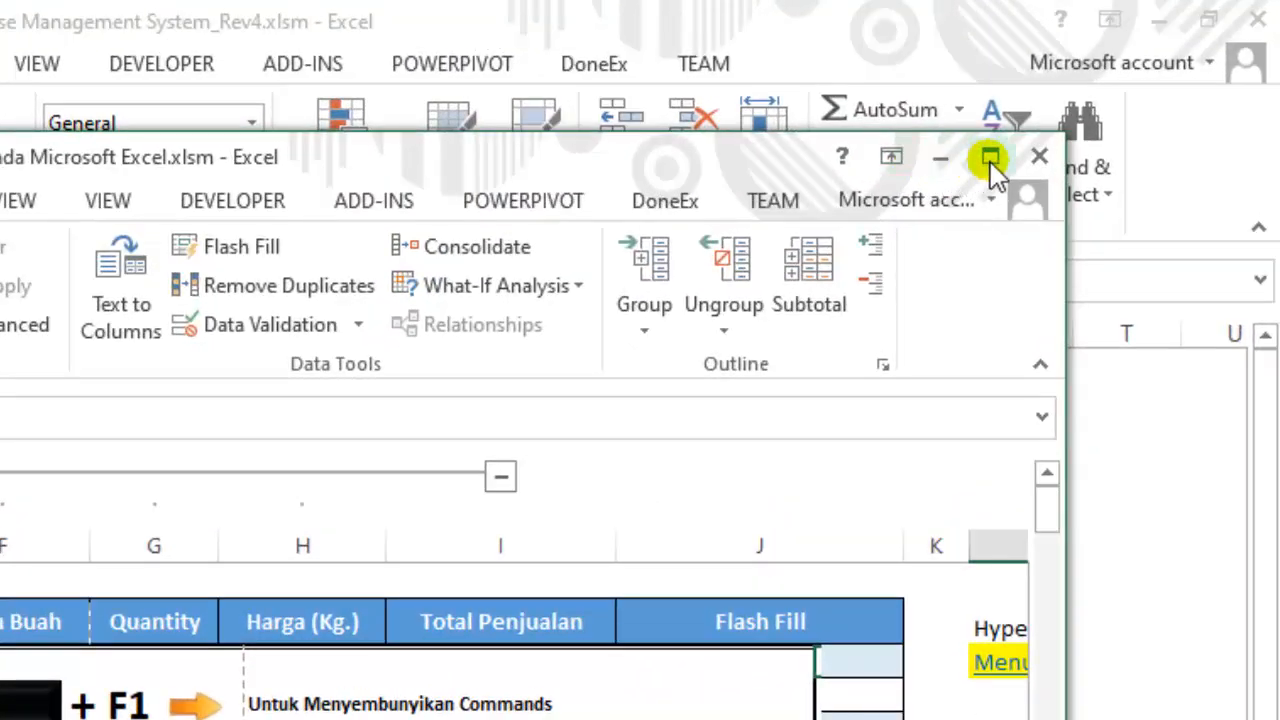
{"action": "left_click", "coordinate": [990, 158]}
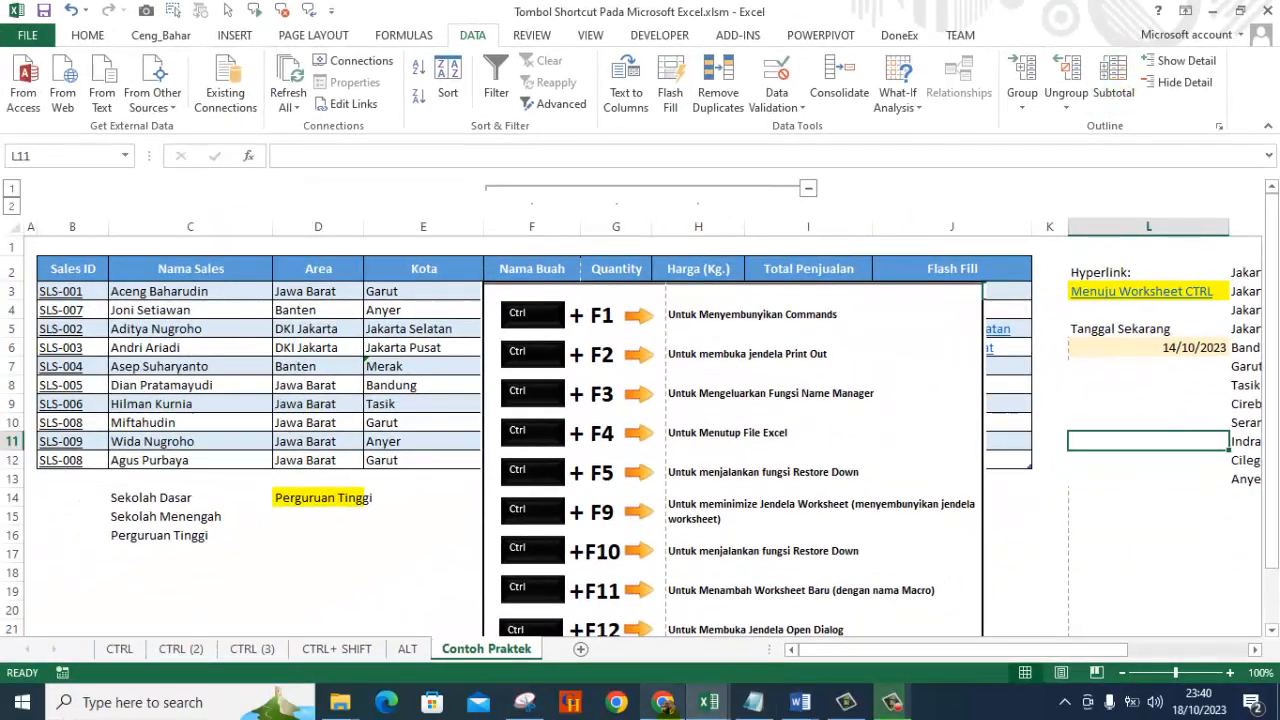
Step: Switch the maximized workbook window back to its smaller floating size
{"action": "mouse_move", "coordinate": [663, 700]}
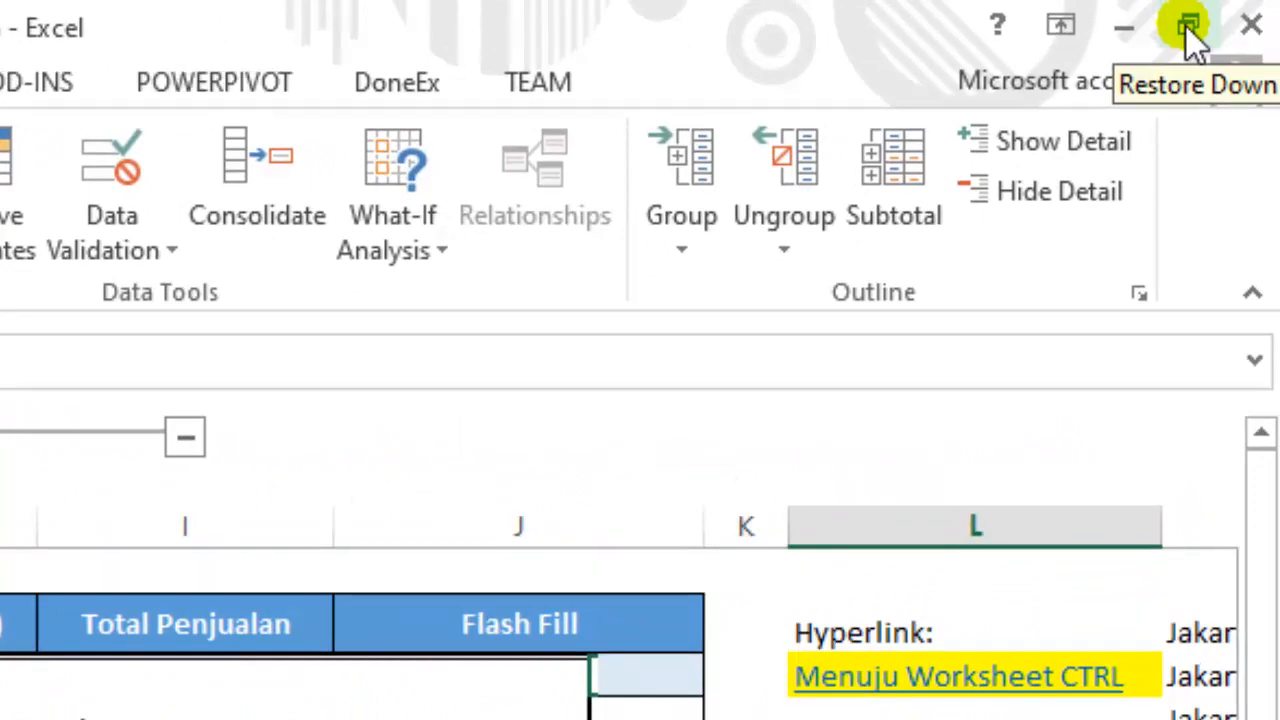
{"action": "left_click", "coordinate": [1186, 27]}
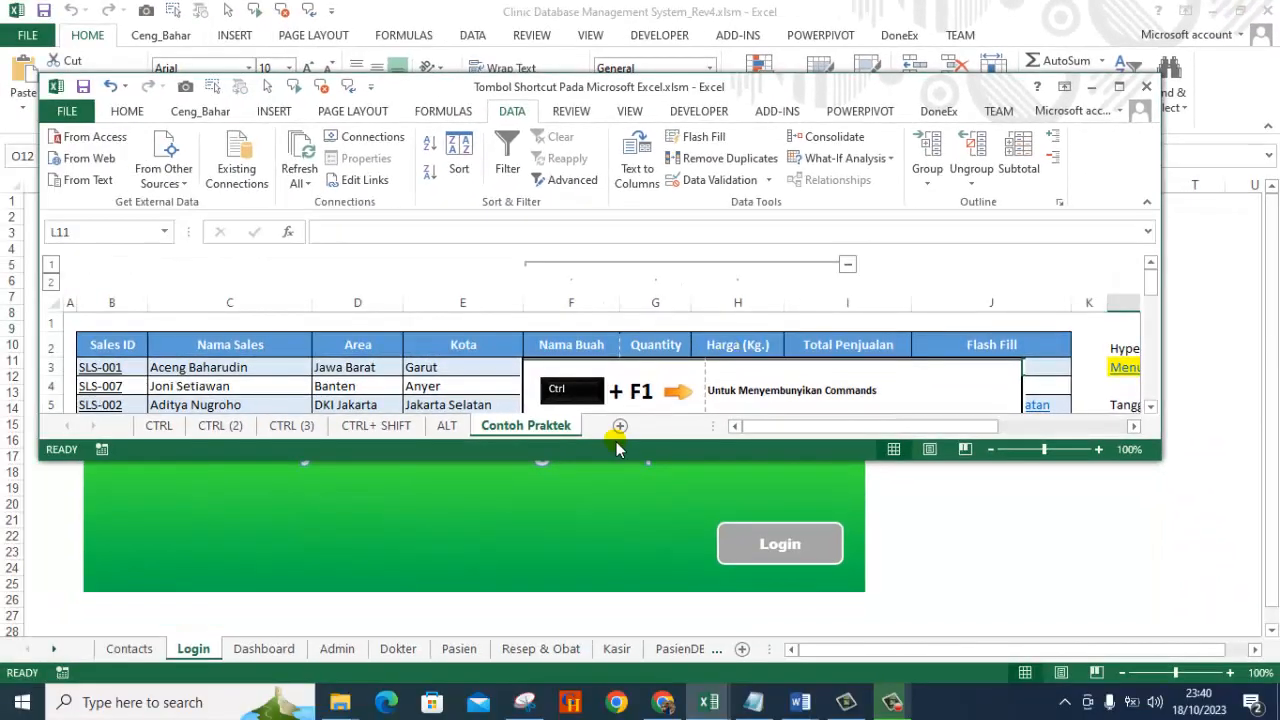
Step: Enlarge the floating workbook window in height and width, move it slightly lower and maximize it
{"action": "left_click_drag", "start_coordinate": [632, 472], "coordinate": [623, 605]}
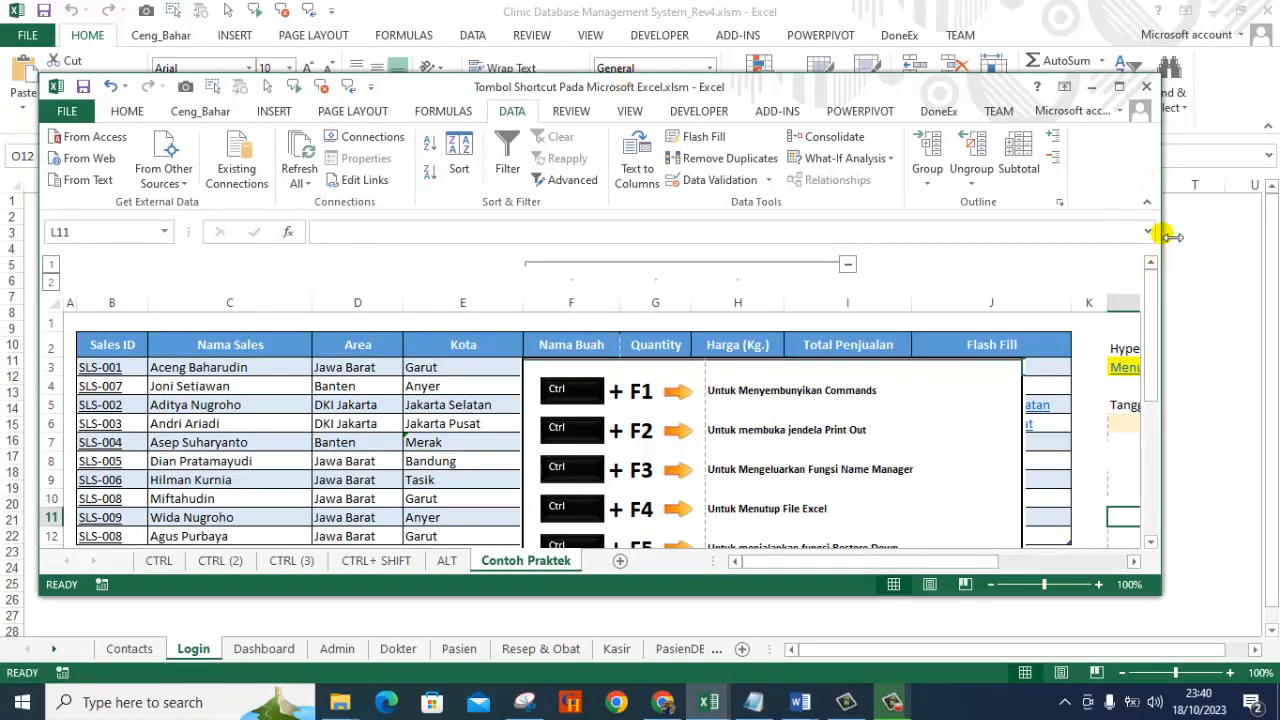
{"action": "left_click_drag", "start_coordinate": [1183, 234], "coordinate": [1206, 234]}
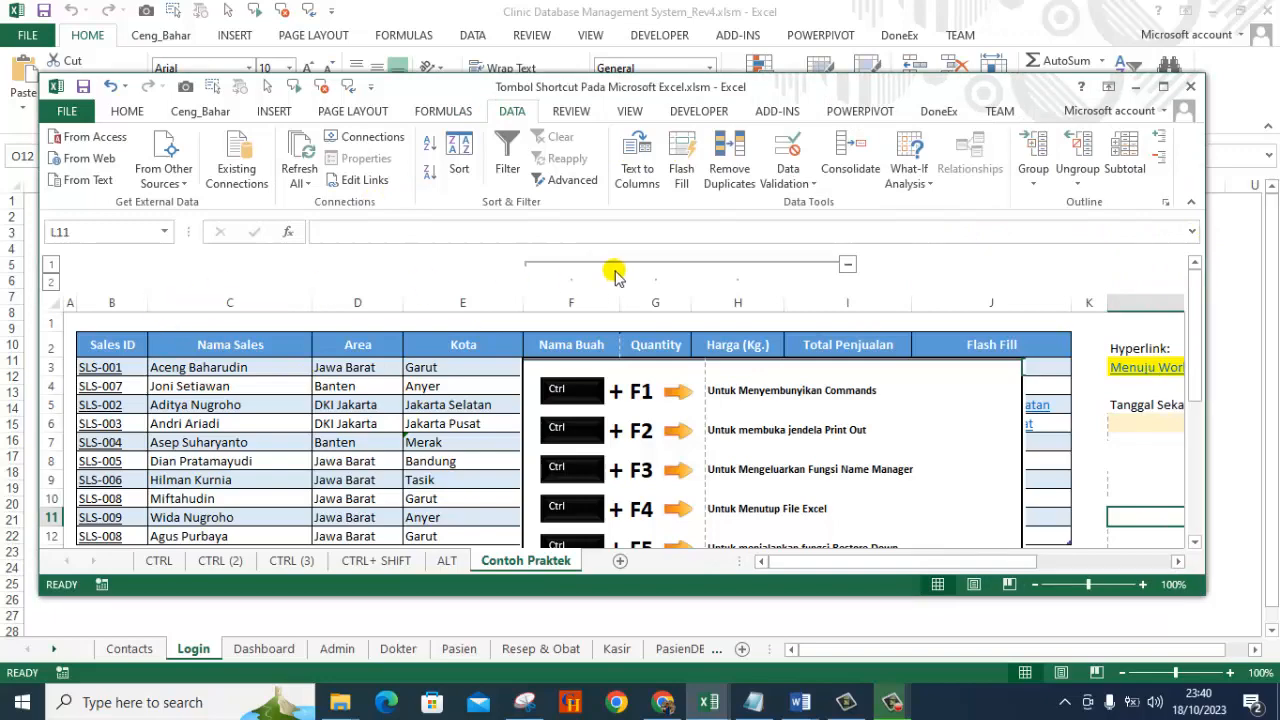
{"action": "mouse_move", "coordinate": [606, 100]}
{"action": "left_mouse_down"}
{"action": "mouse_move", "coordinate": [606, 269]}
{"action": "mouse_move", "coordinate": [612, 125]}
{"action": "mouse_move", "coordinate": [601, 125]}
{"action": "left_mouse_up"}
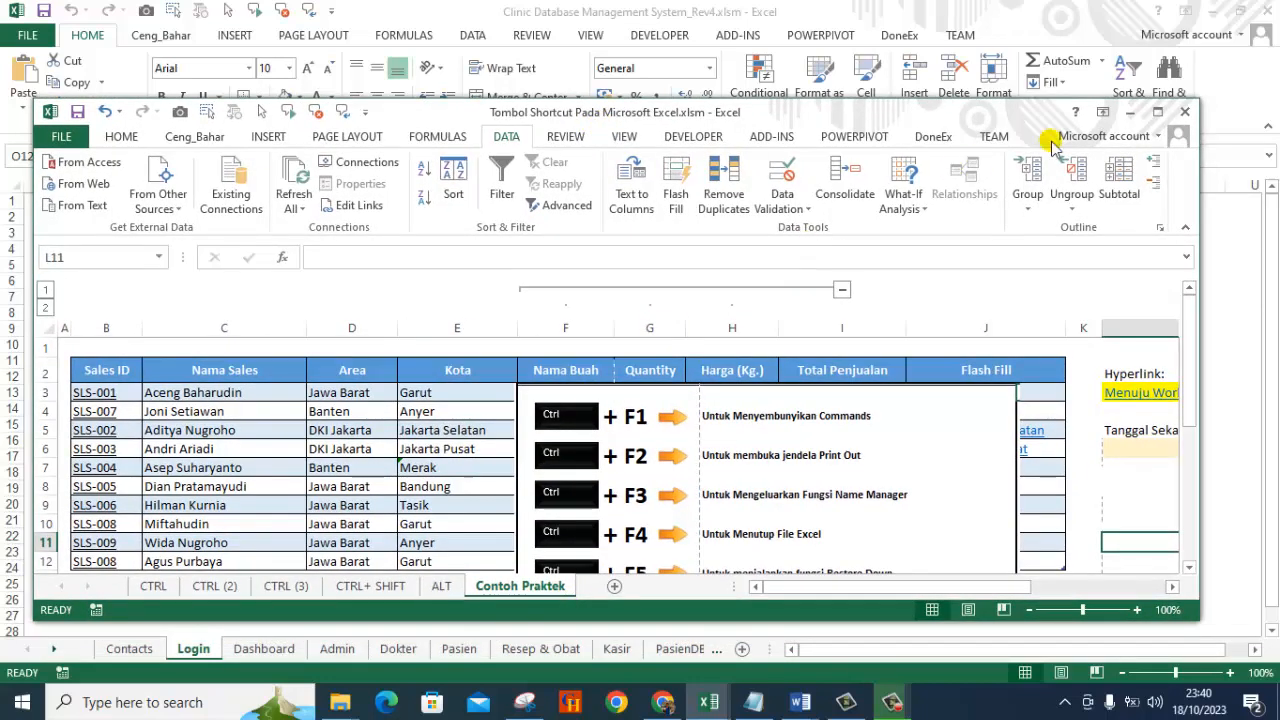
{"action": "left_click", "coordinate": [1157, 113]}
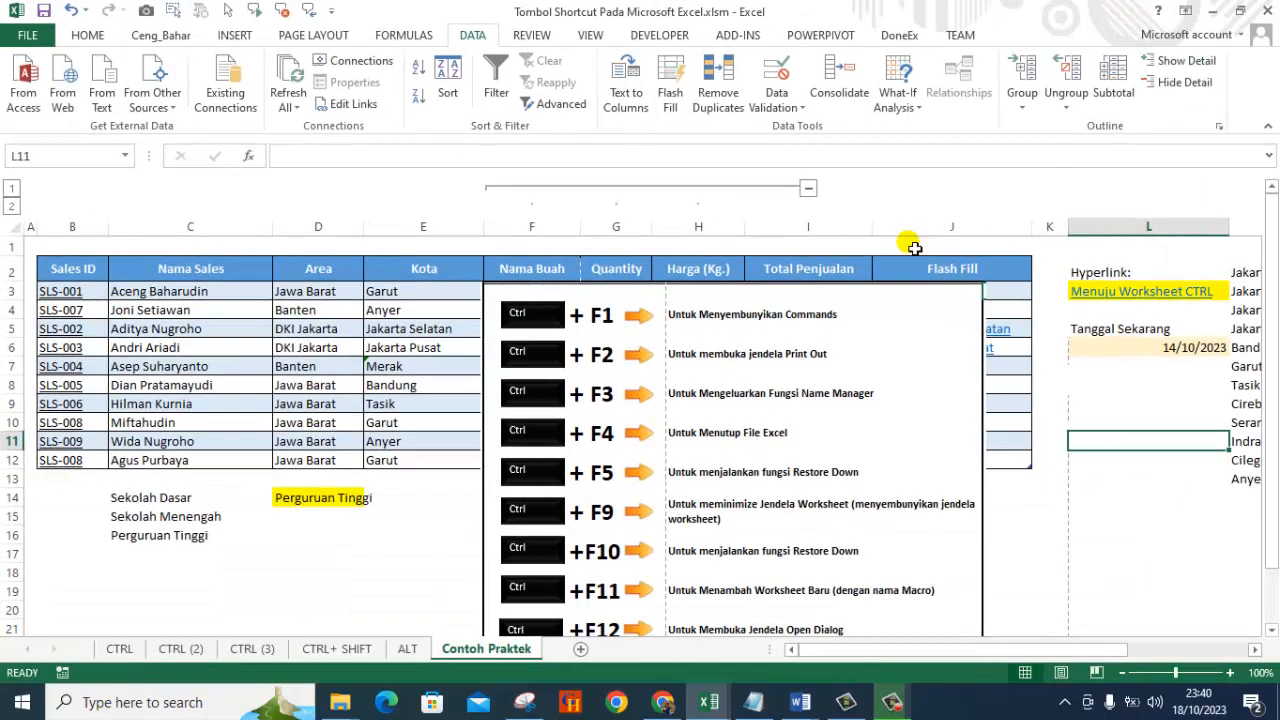
Step: Select cell E18, restore the workbook window down to its floating size and maximize it again
{"action": "left_click", "coordinate": [386, 578]}
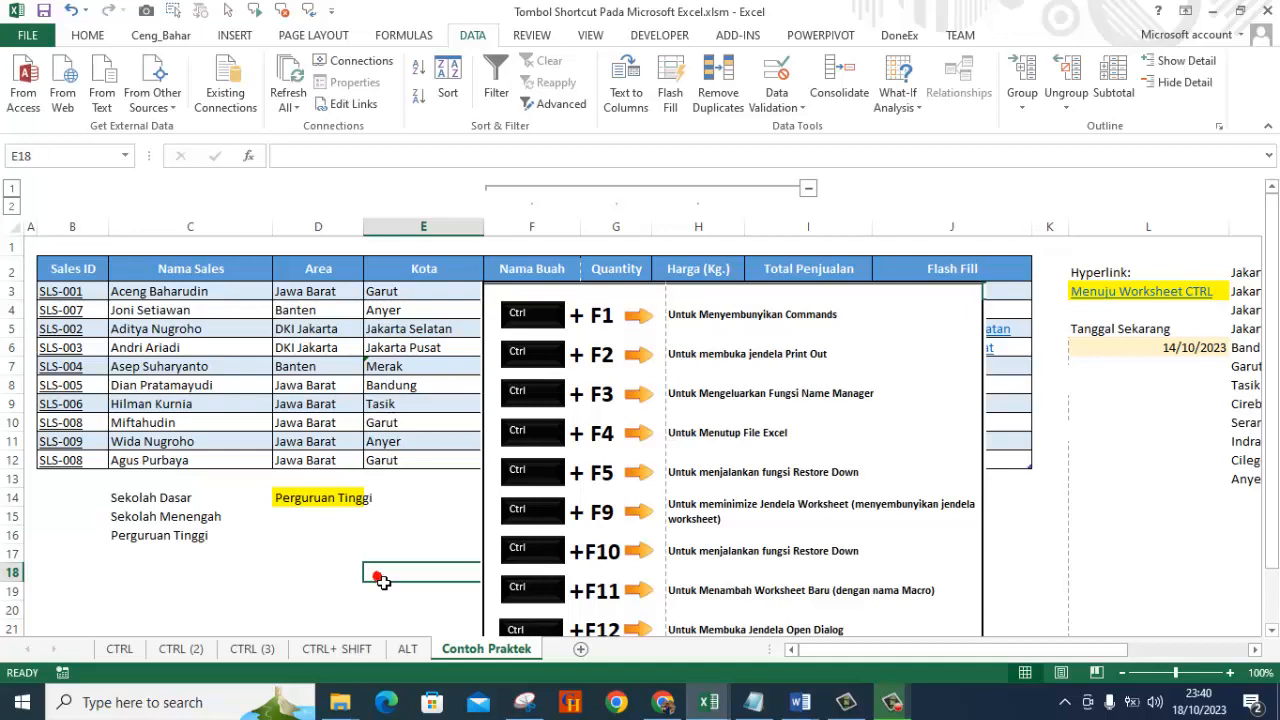
{"action": "key", "text": "ctrl+F5"}
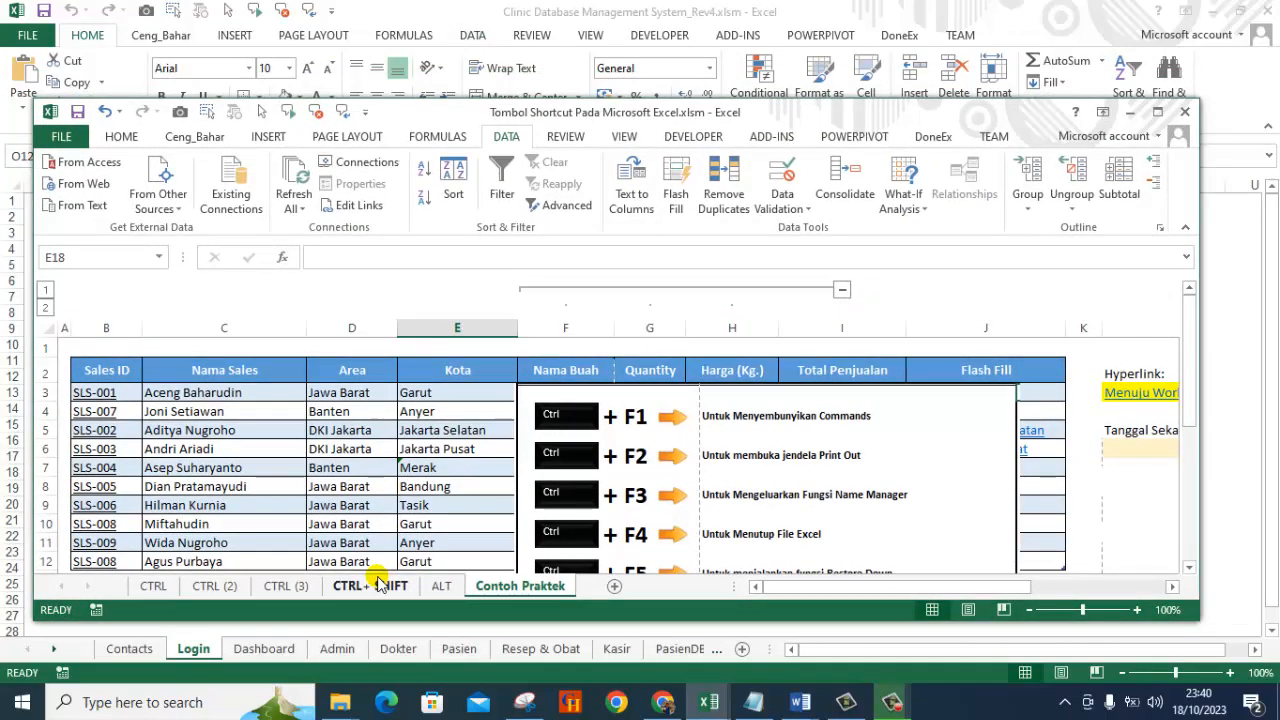
{"action": "left_click", "coordinate": [1157, 111]}
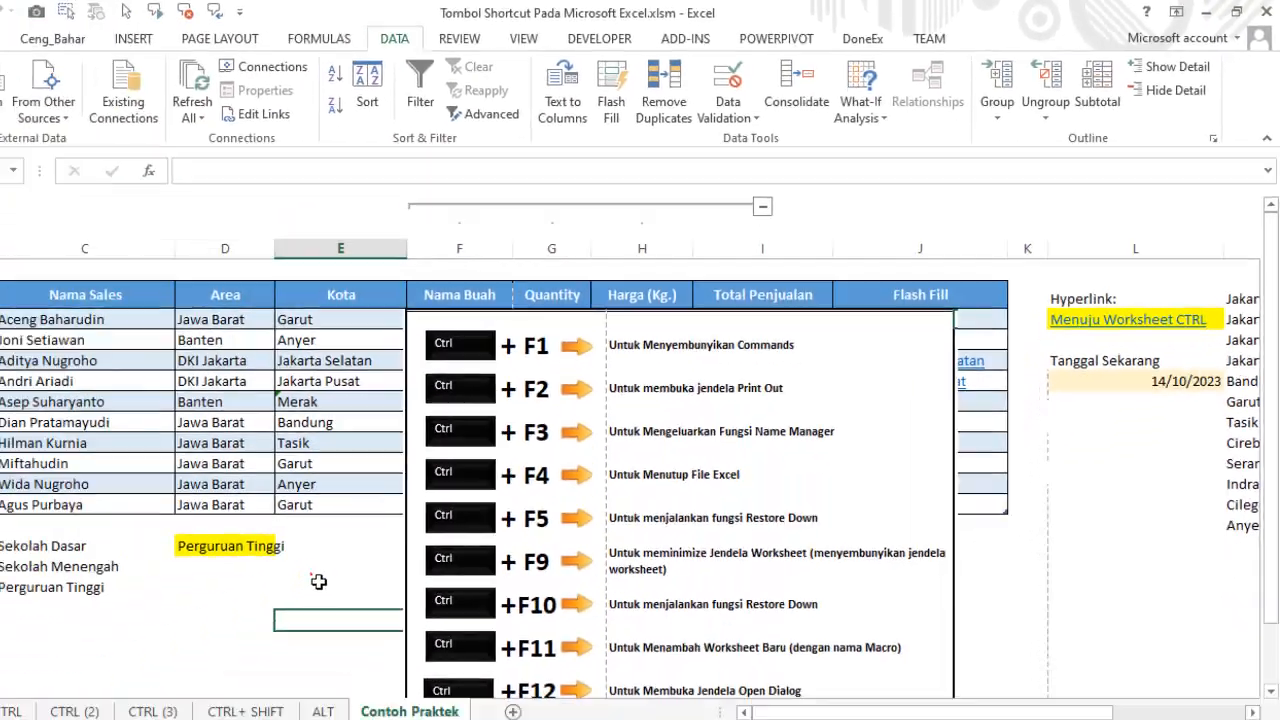
Step: Select cell E15 and minimize the workbook, then also minimize the clinic database workbook and the browser windows behind it
{"action": "left_click", "coordinate": [400, 518]}
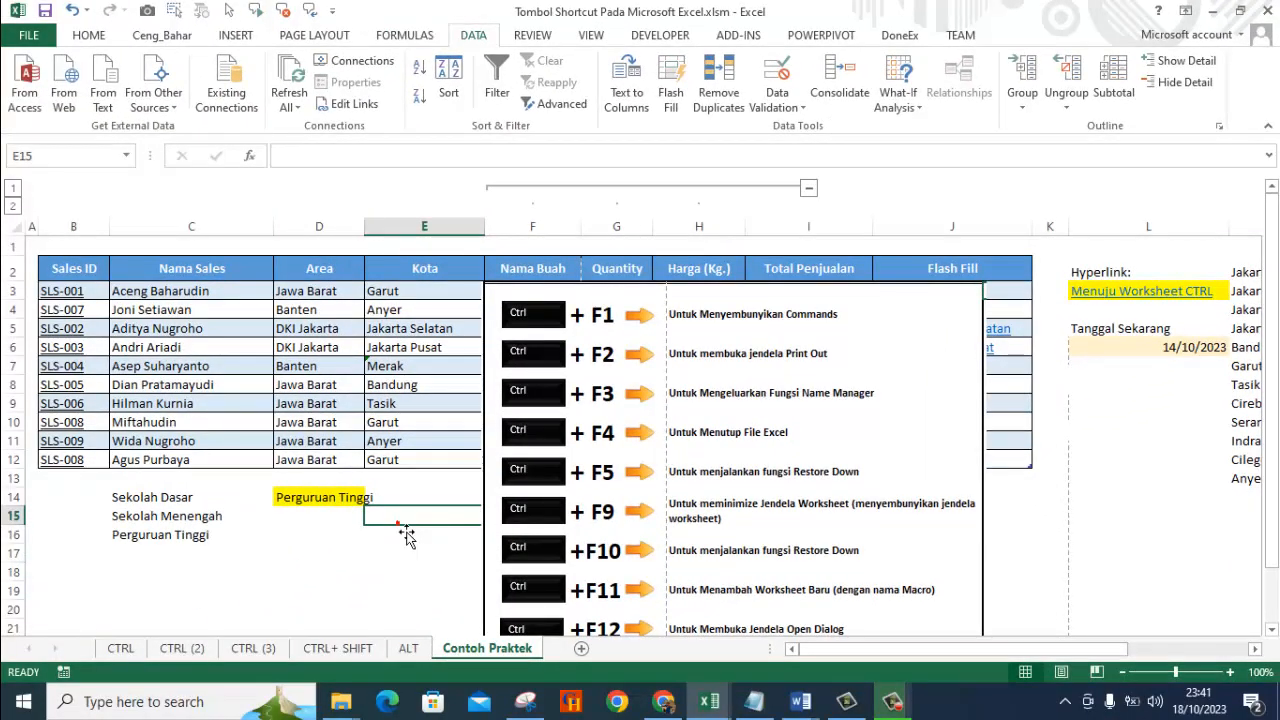
{"action": "key", "text": "ctrl+F9"}
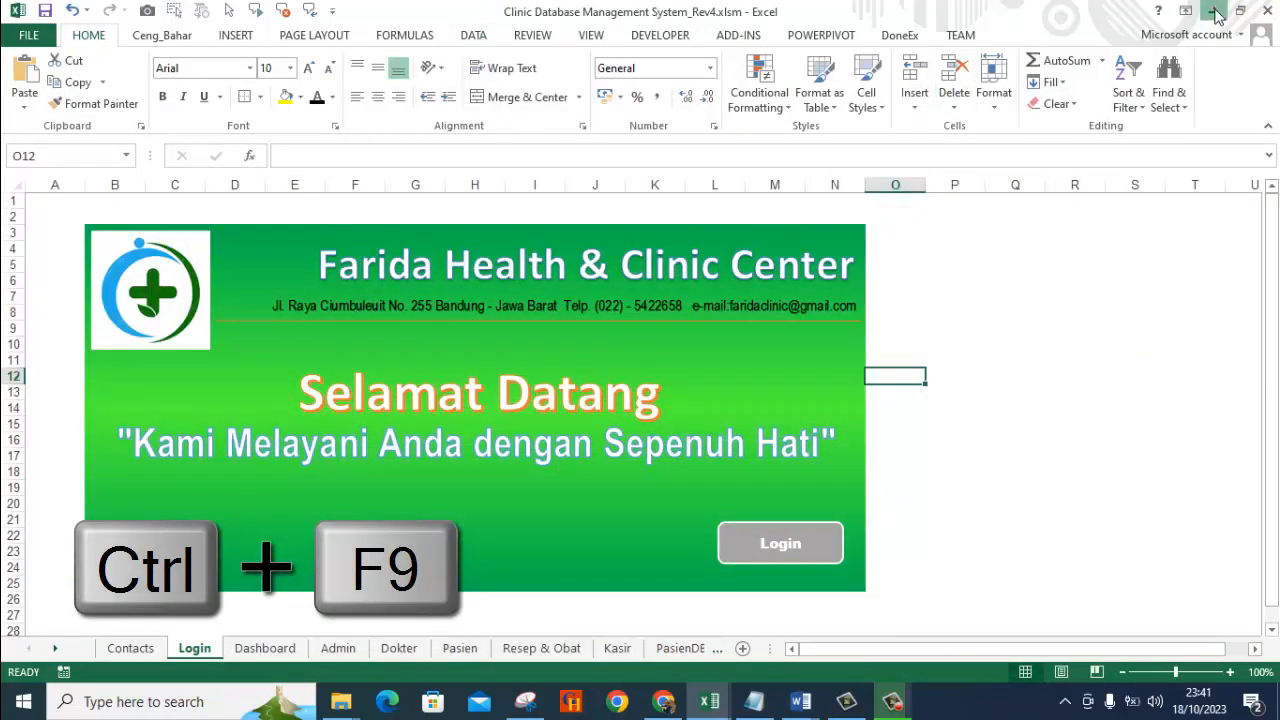
{"action": "left_click", "coordinate": [1216, 12]}
{"action": "left_click", "coordinate": [1172, 12]}
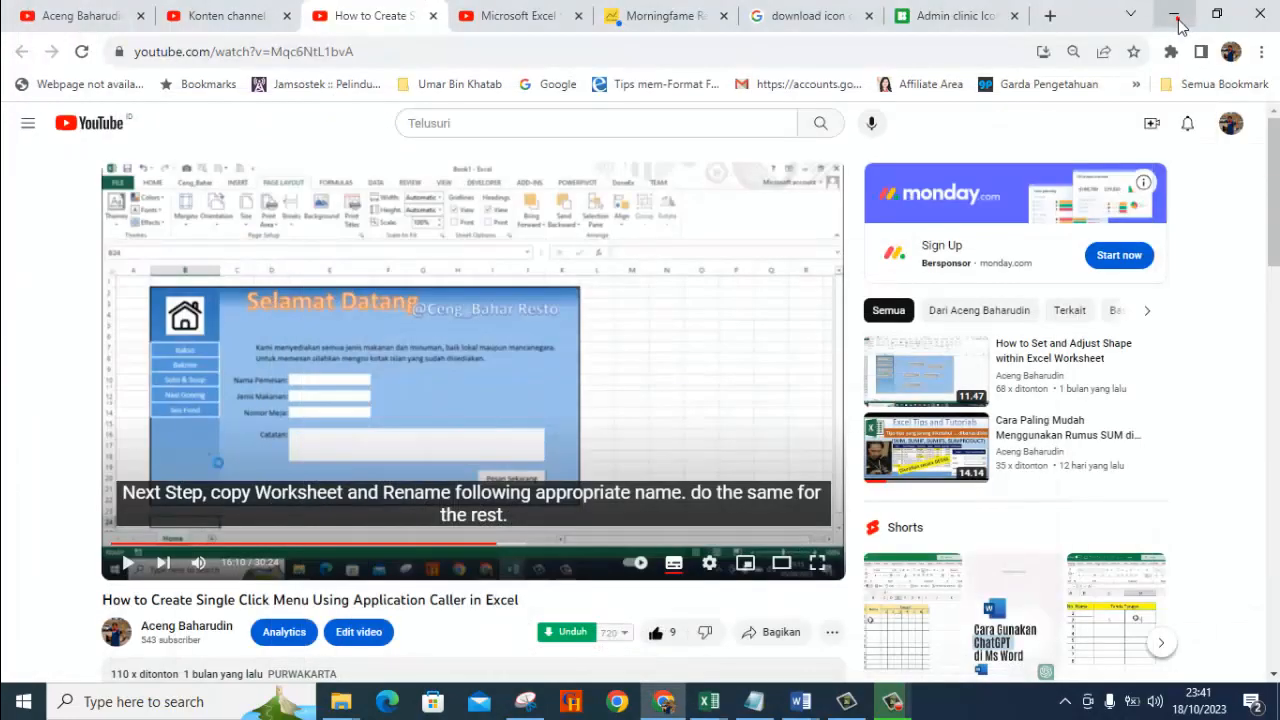
{"action": "left_click", "coordinate": [1174, 16]}
{"action": "left_click", "coordinate": [1175, 14]}
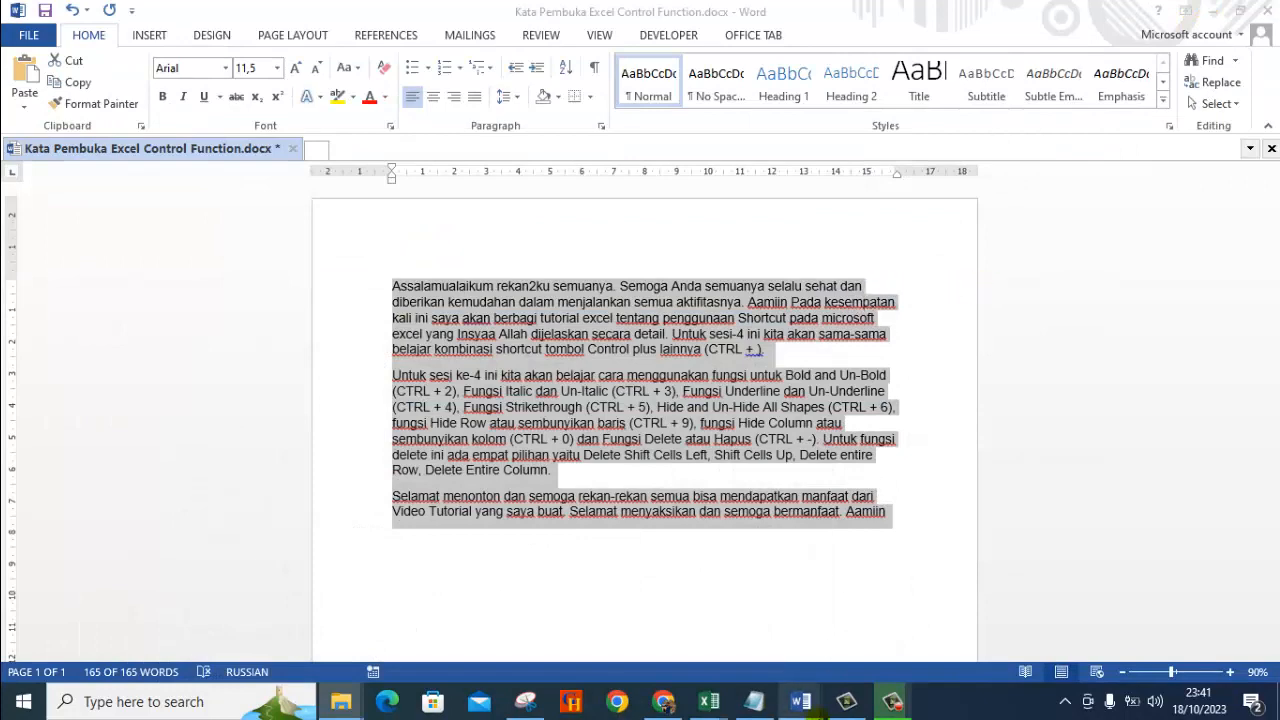
Step: Bring the Tombol Shortcut Pada Microsoft Excel.xlsm workbook back to the front and clear away the Word document behind it
{"action": "mouse_move", "coordinate": [712, 695]}
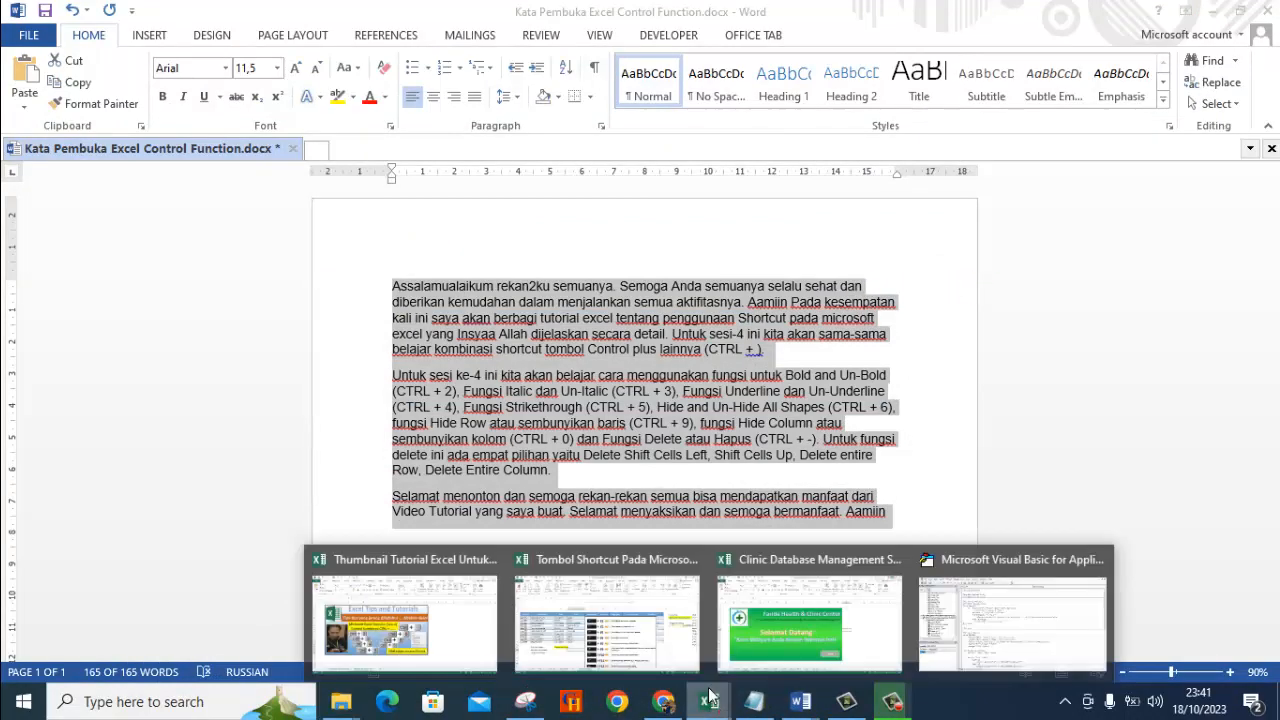
{"action": "left_click", "coordinate": [591, 658]}
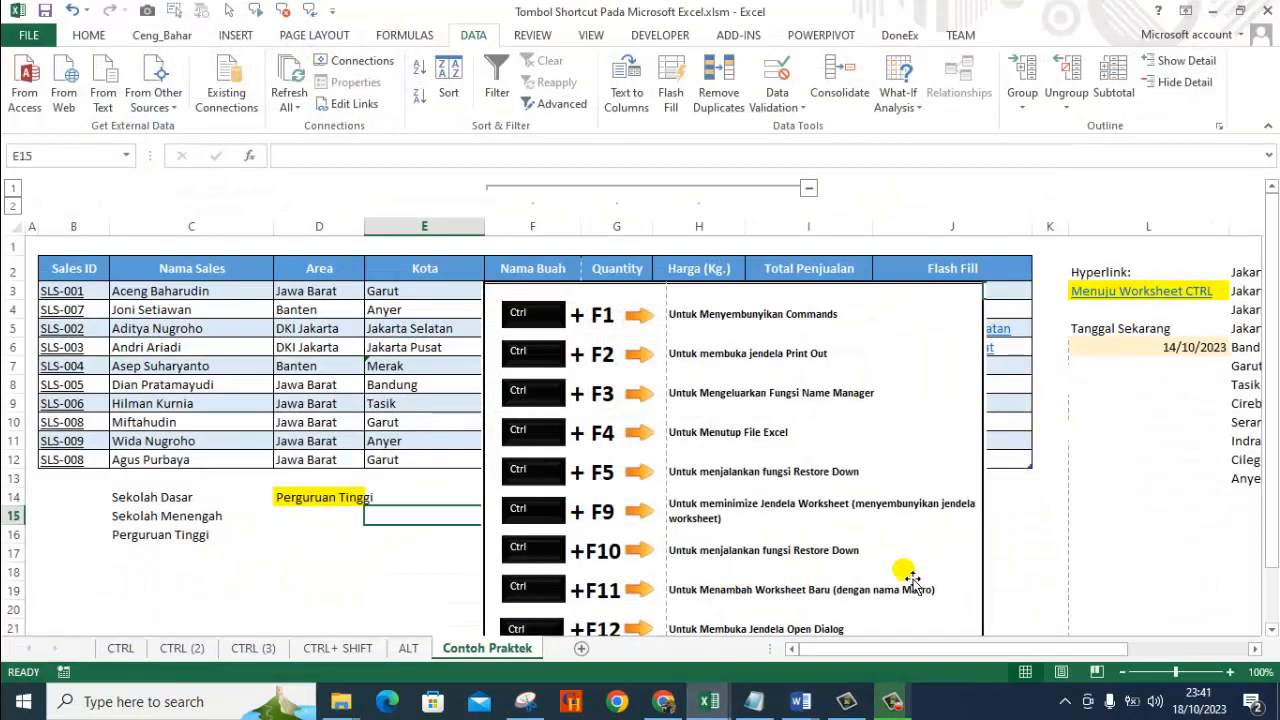
{"action": "left_click", "coordinate": [800, 701]}
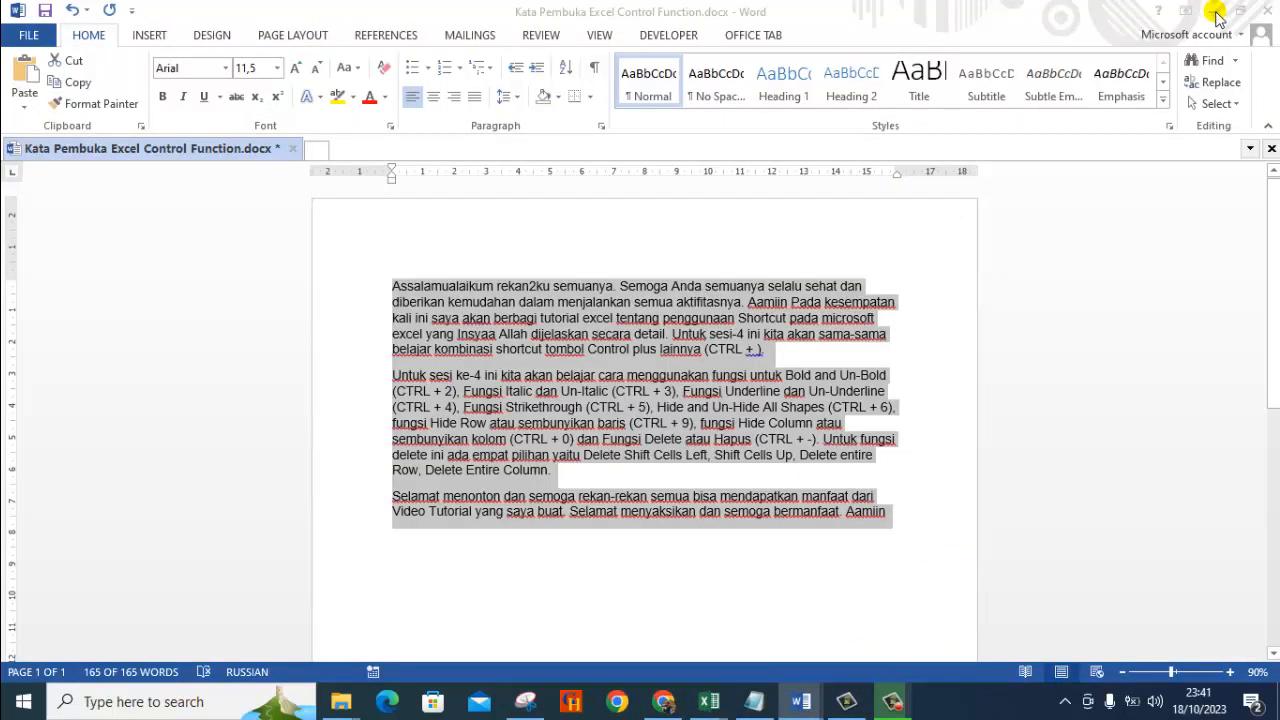
{"action": "key", "text": "alt+Tab"}
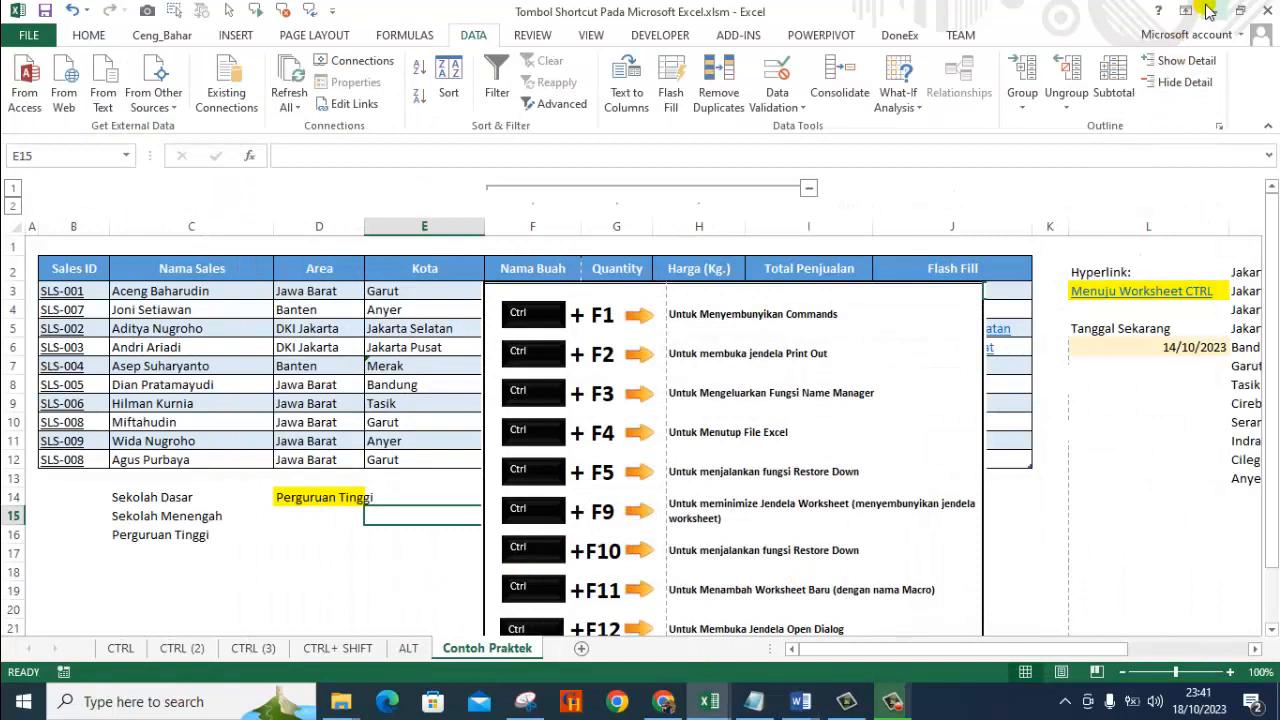
Step: Select cell D17, minimize the workbook window and reopen the Tombol Shortcut workbook
{"action": "left_click", "coordinate": [333, 558]}
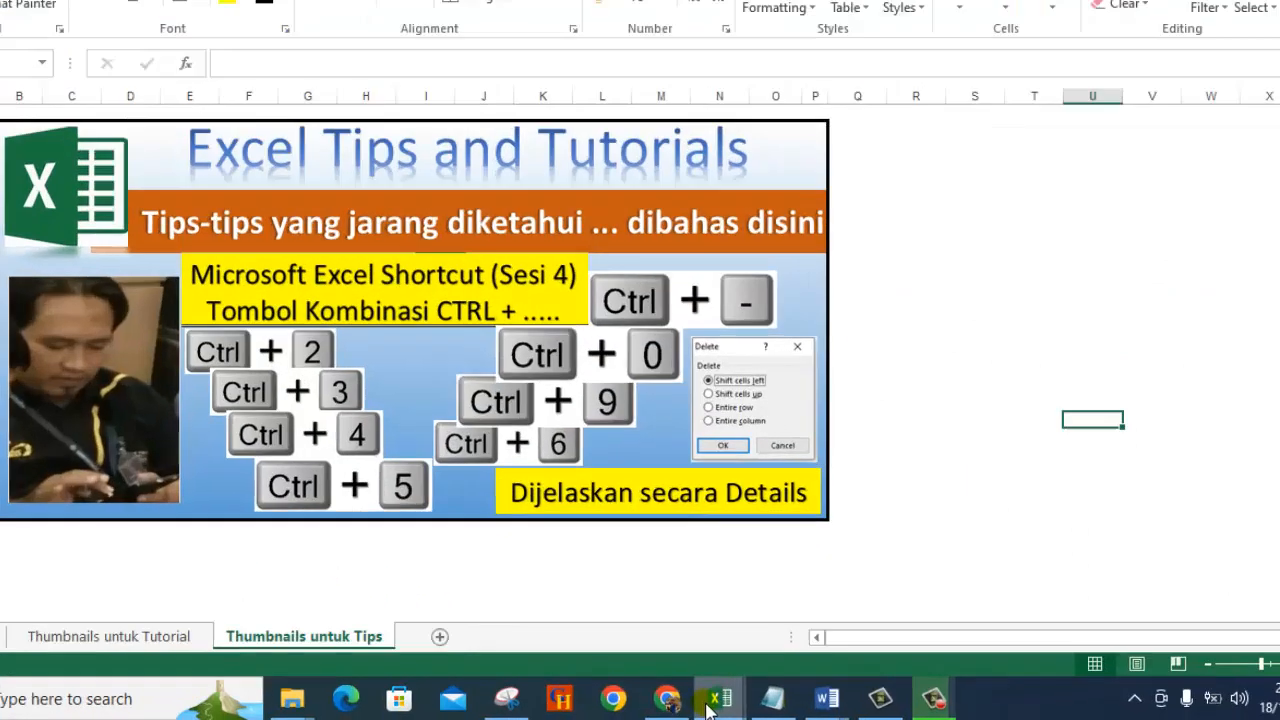
{"action": "mouse_move", "coordinate": [709, 701]}
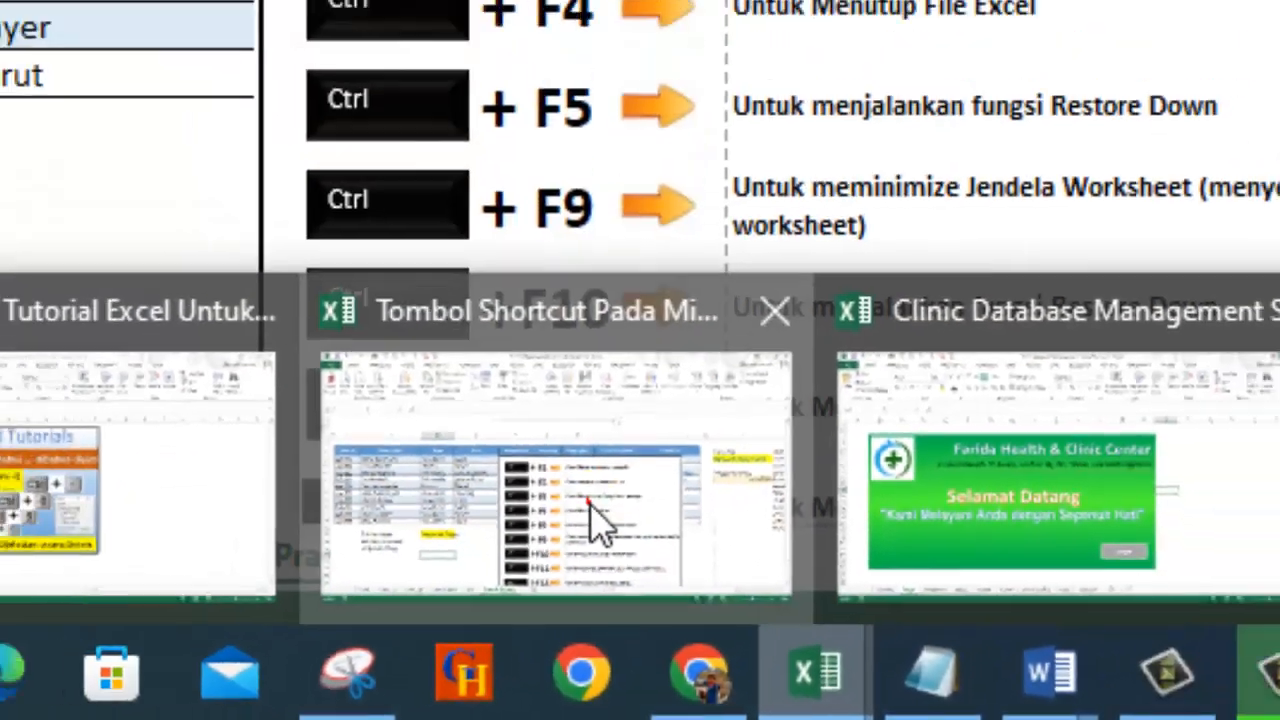
{"action": "left_click", "coordinate": [655, 500]}
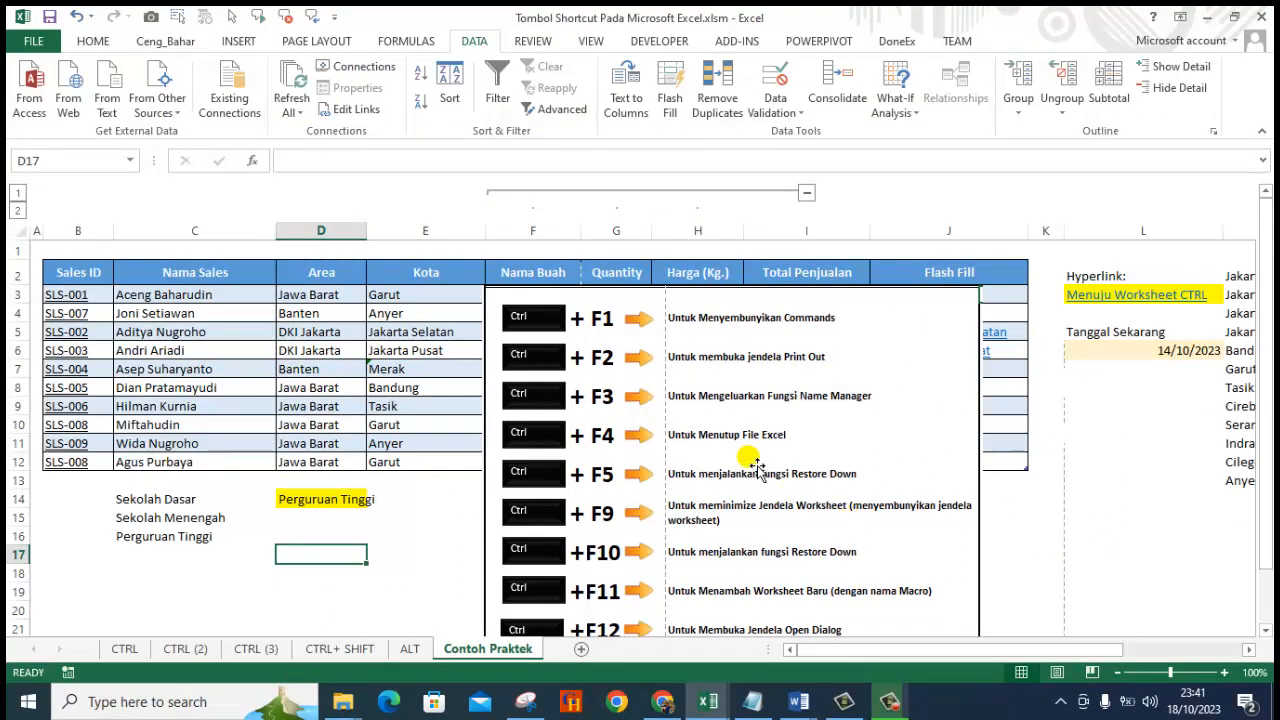
Step: Select cell D16, minimize the workbook, dismiss the thumbnail workbook behind it and return to the Tombol Shortcut workbook
{"action": "left_click", "coordinate": [340, 537]}
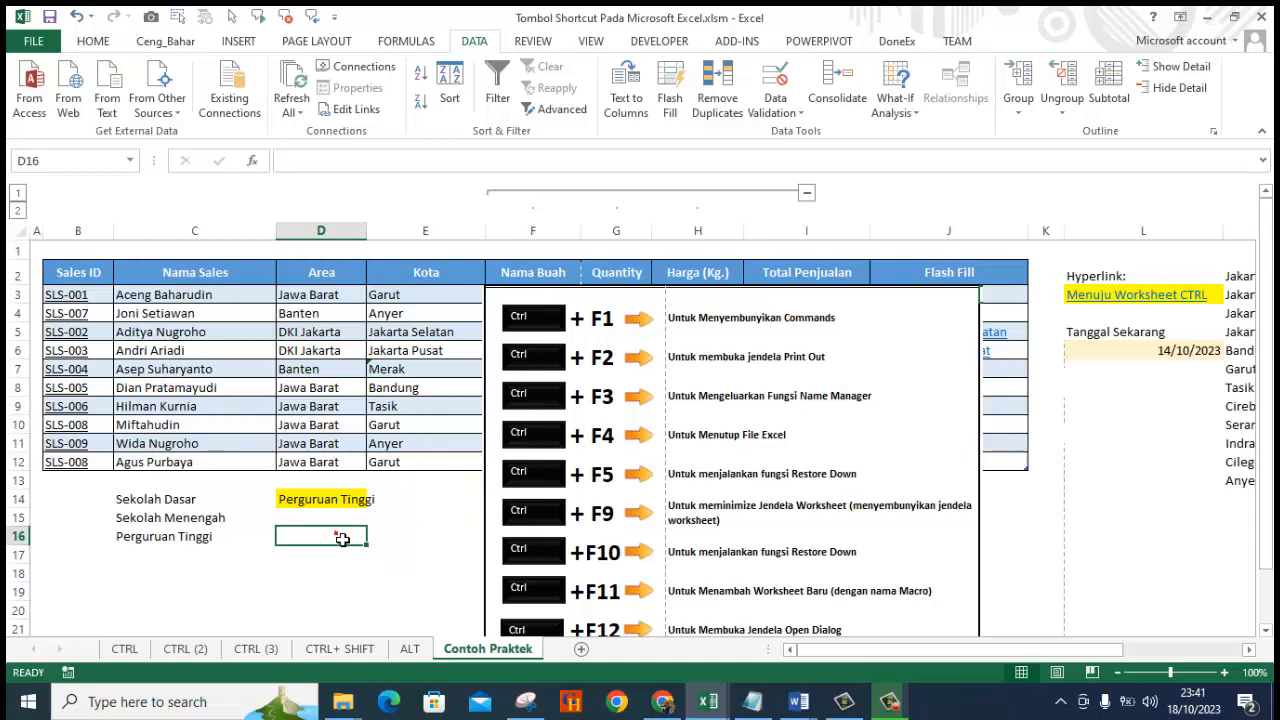
{"action": "key", "text": "ctrl+F6"}
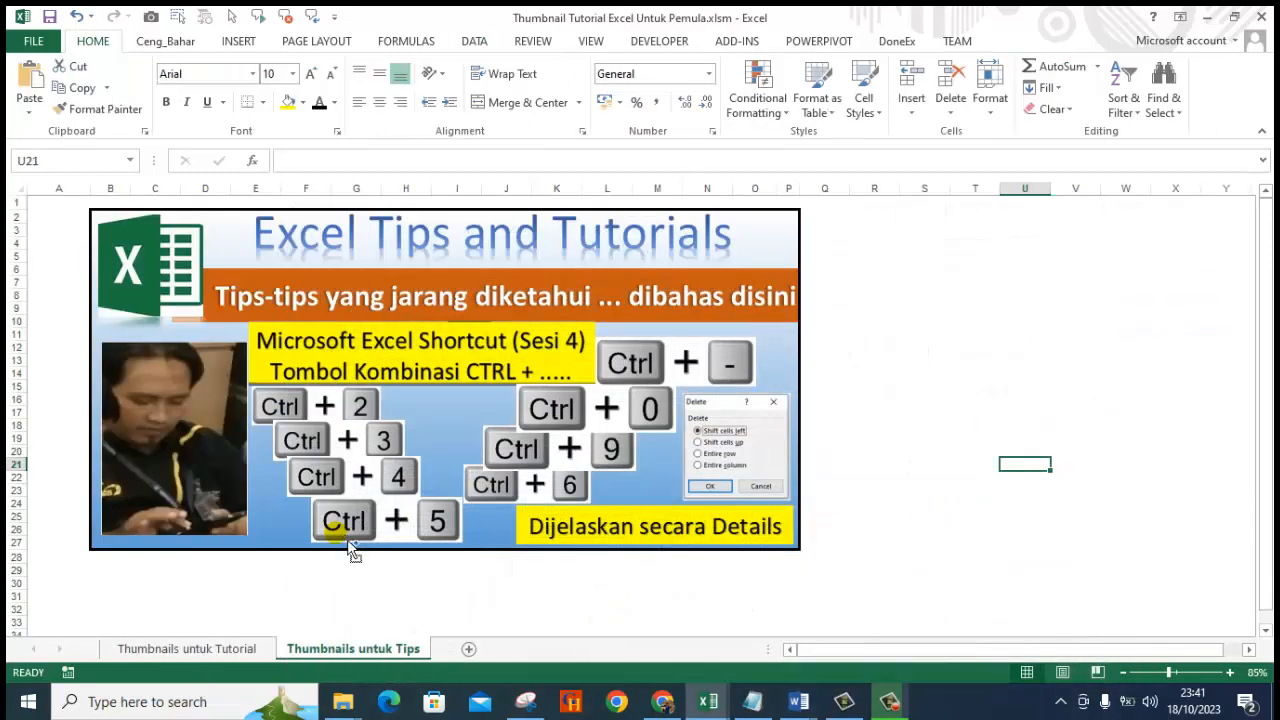
{"action": "key", "text": "alt+Tab"}
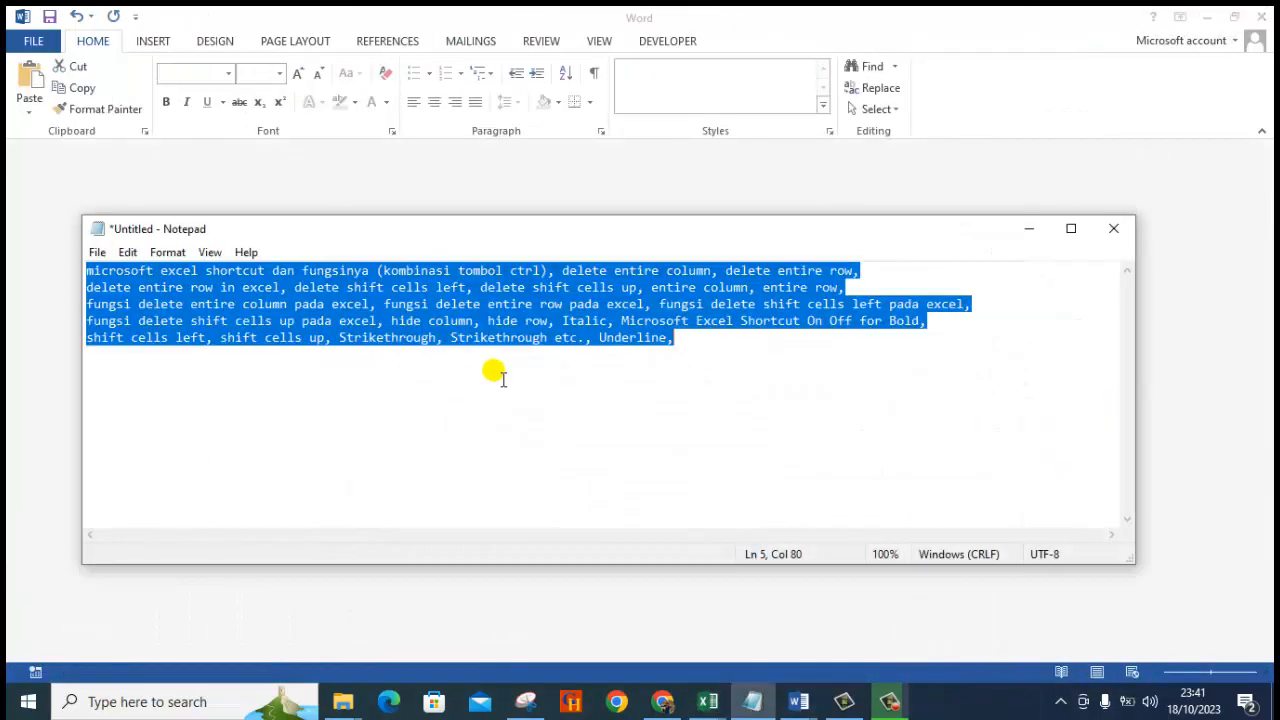
{"action": "left_click", "coordinate": [705, 704]}
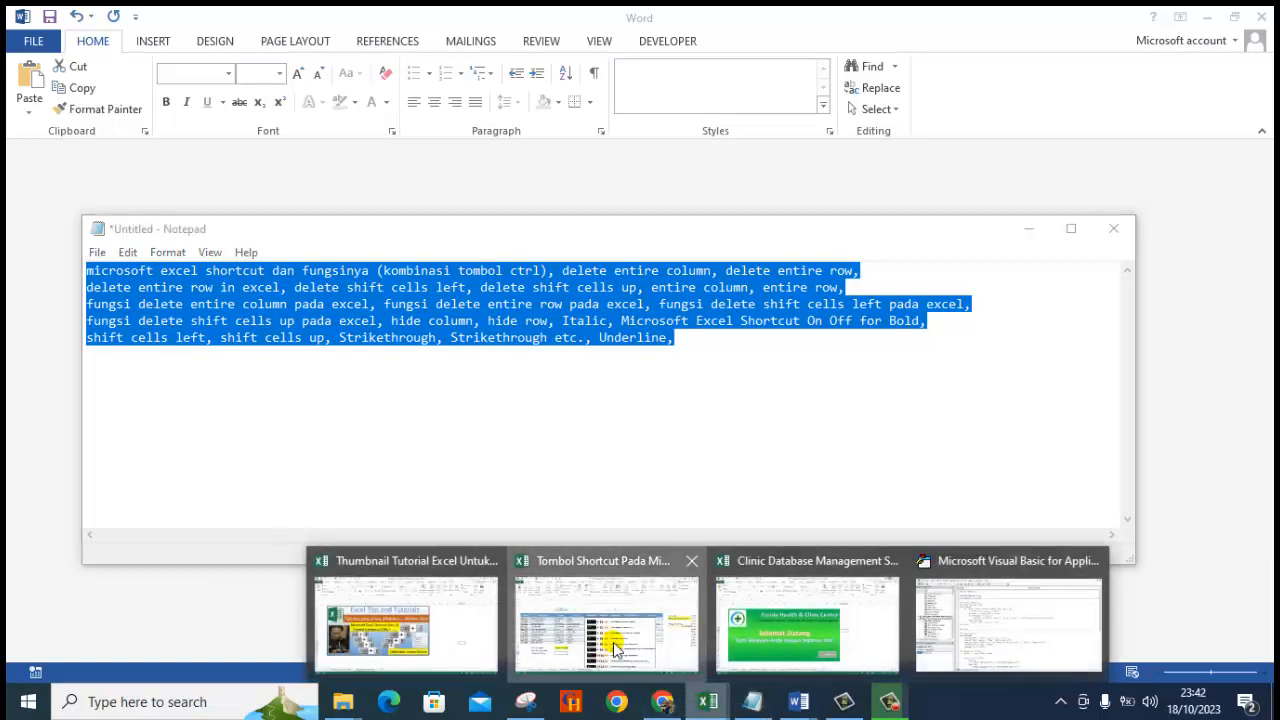
{"action": "left_click", "coordinate": [607, 635]}
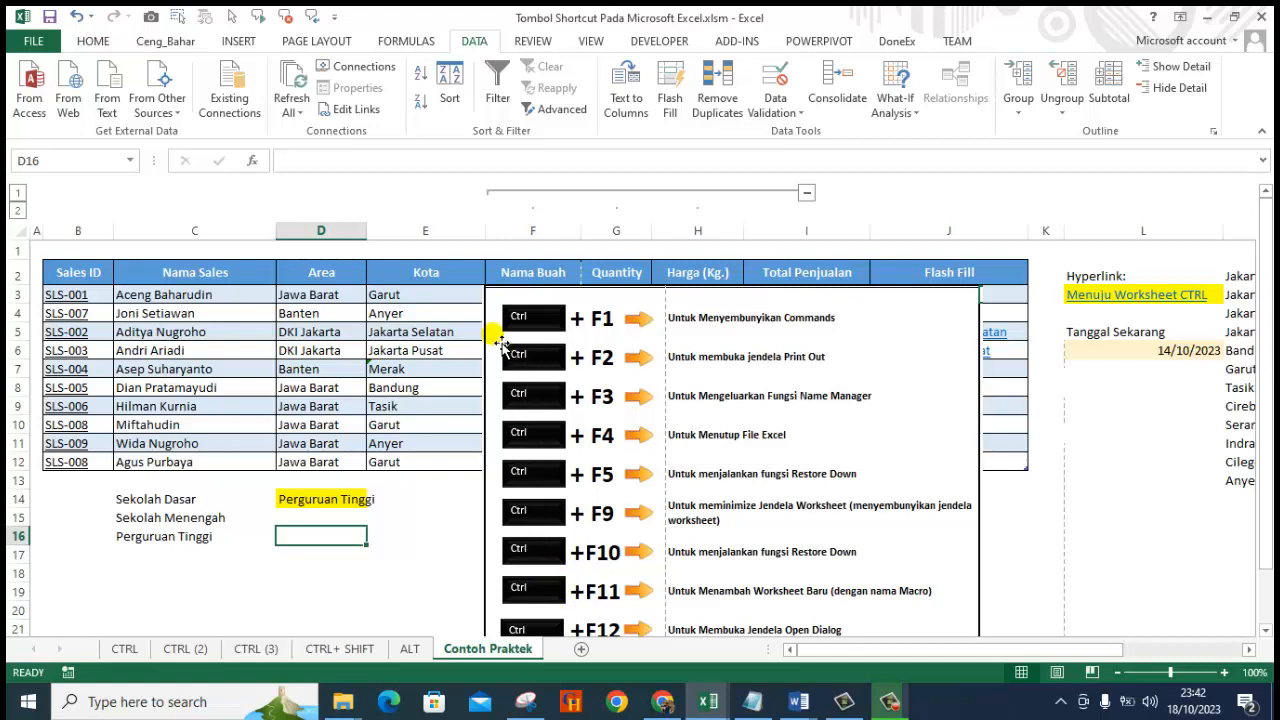
Step: Shrink the shortcut list picture and place it over about columns F to J and rows 1 to 17
{"action": "left_click", "coordinate": [490, 305]}
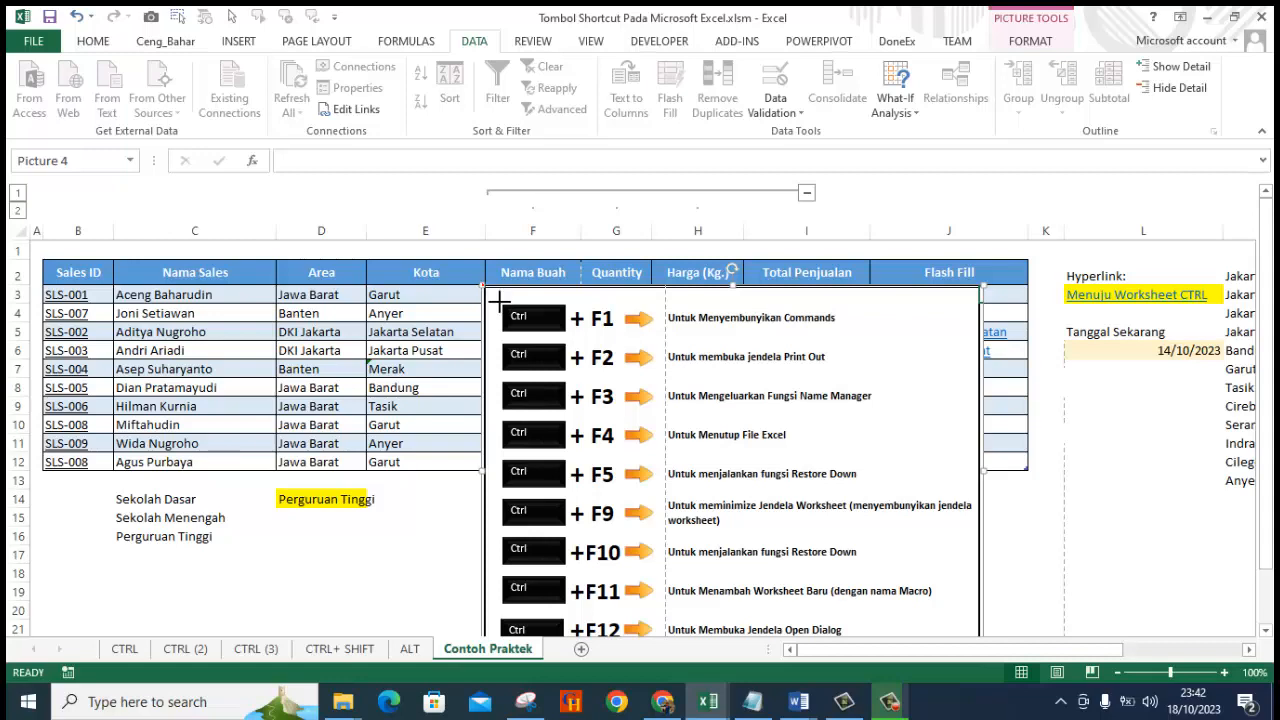
{"action": "left_click_drag", "start_coordinate": [499, 301], "coordinate": [568, 261]}
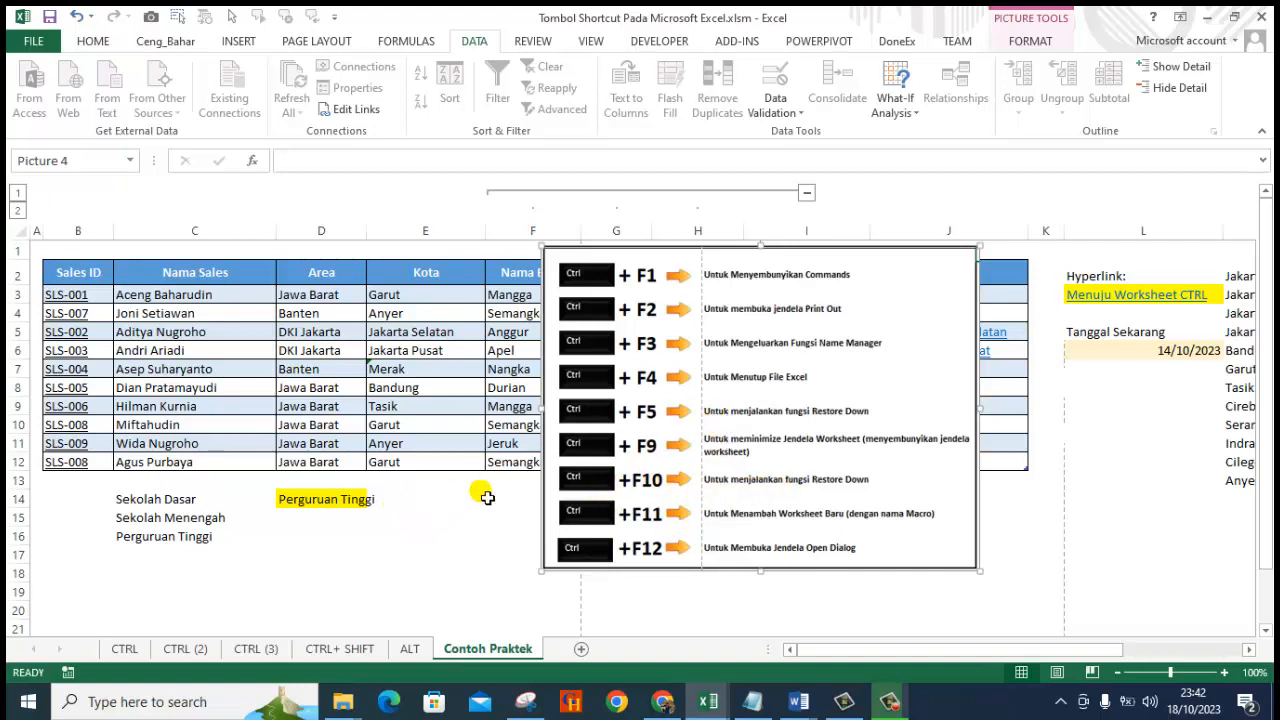
Step: Select cell E15, switch the workbook window to its floating size and maximize it again
{"action": "left_click", "coordinate": [456, 528]}
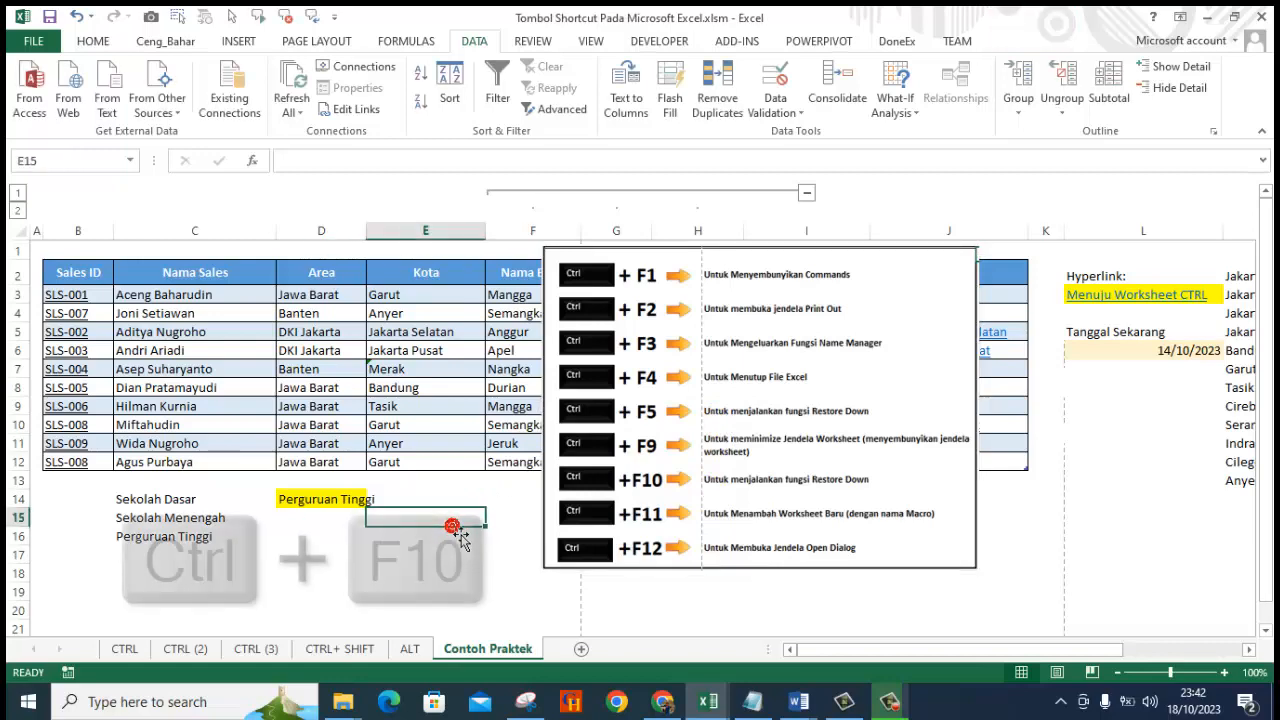
{"action": "key", "text": "ctrl+F10"}
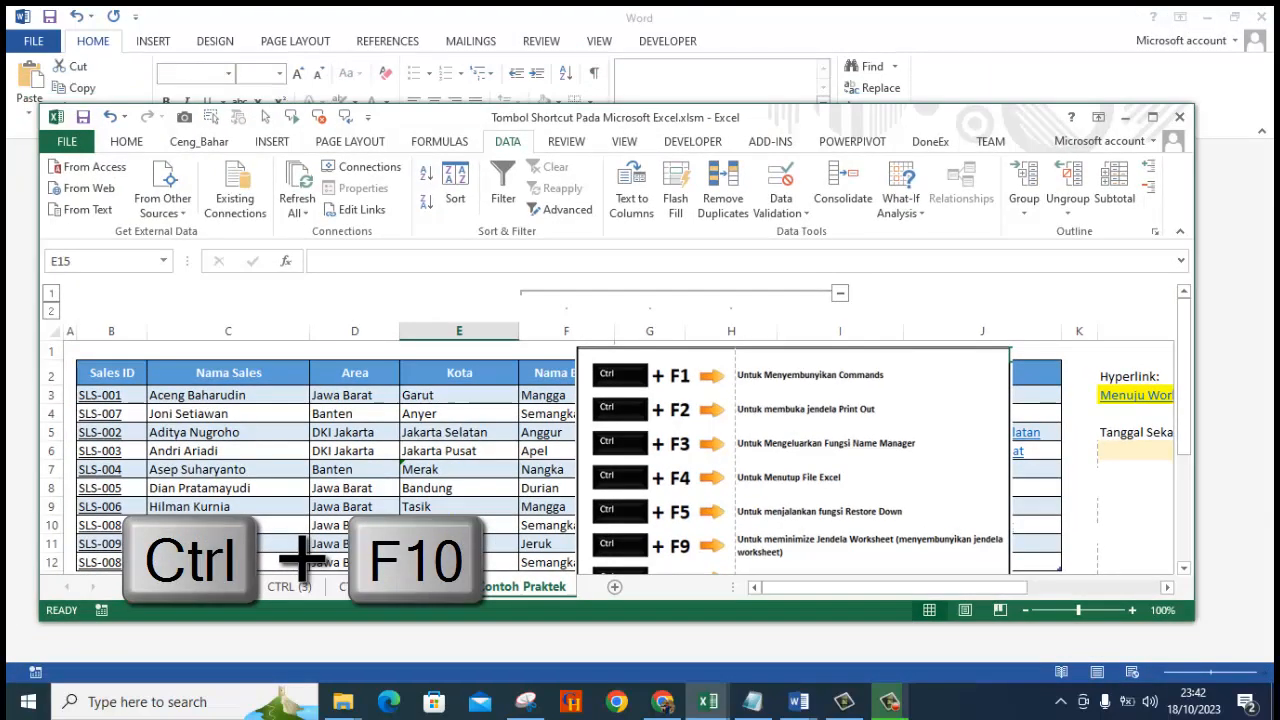
{"action": "left_click", "coordinate": [1151, 118]}
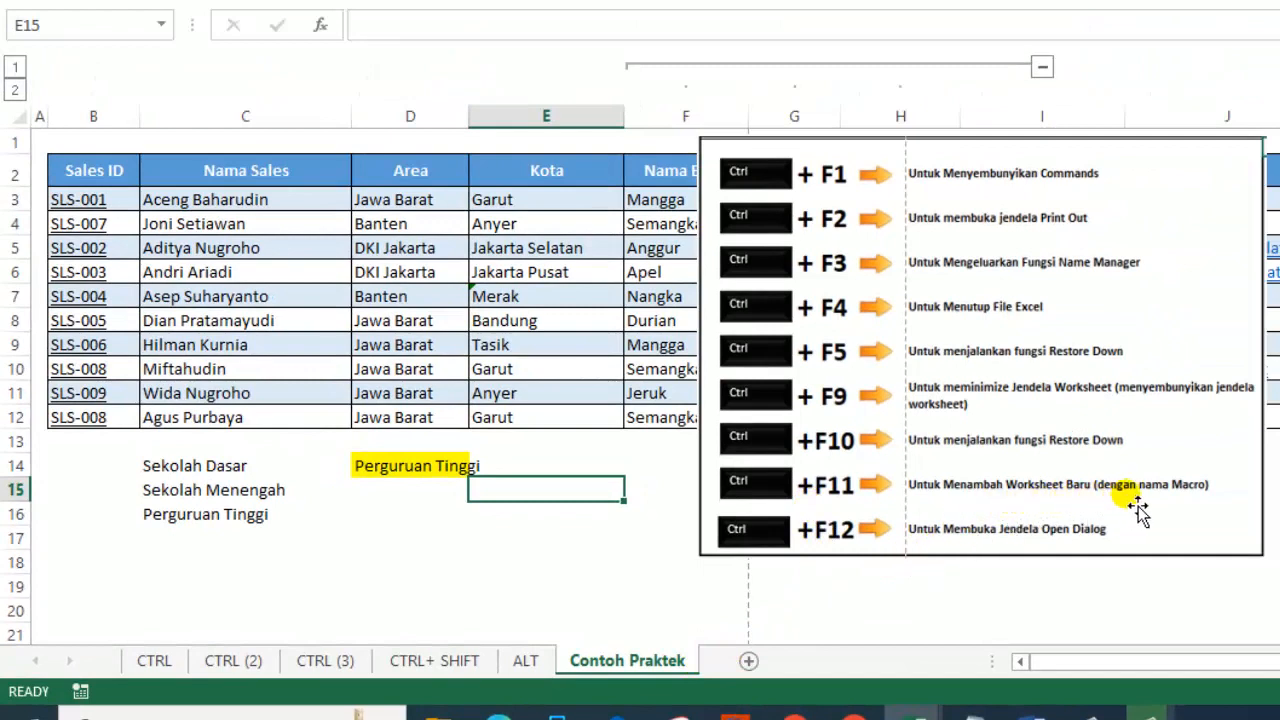
Step: Insert a new macro sheet in front of Contoh Praktek and return to the Contoh Praktek sheet
{"action": "left_click", "coordinate": [606, 549]}
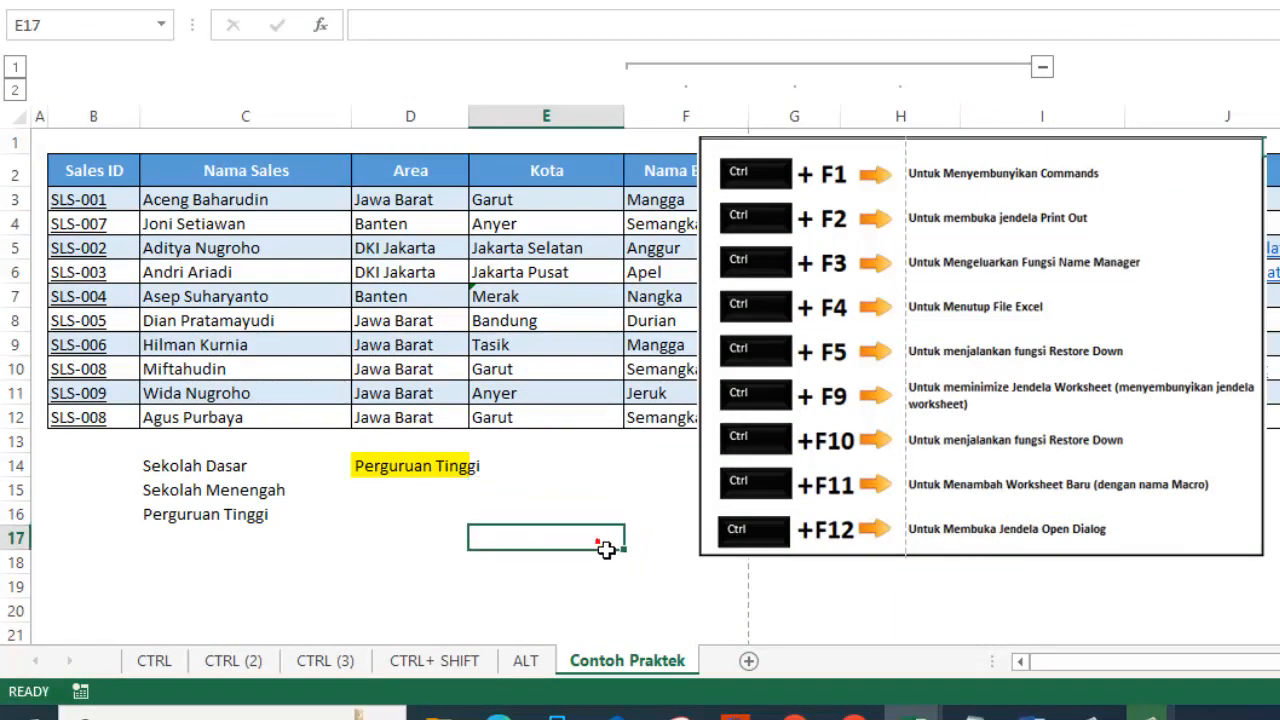
{"action": "key", "text": "ctrl+F11"}
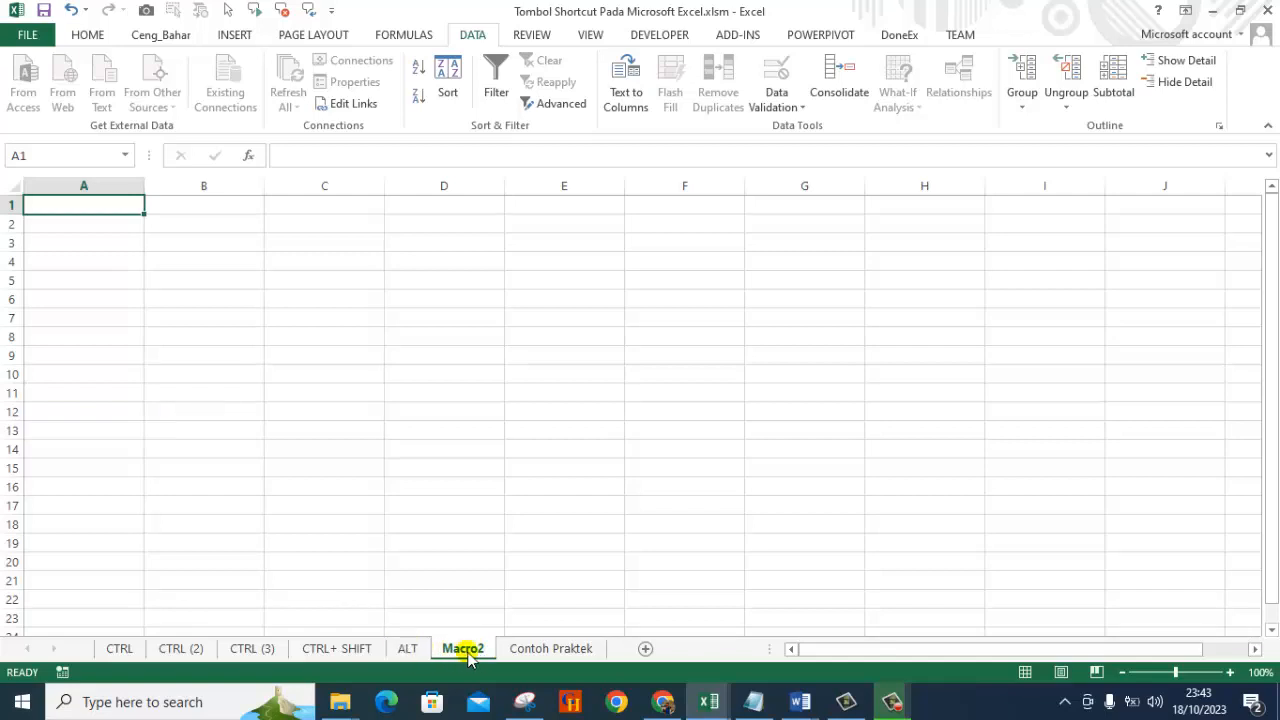
{"action": "left_click", "coordinate": [535, 650]}
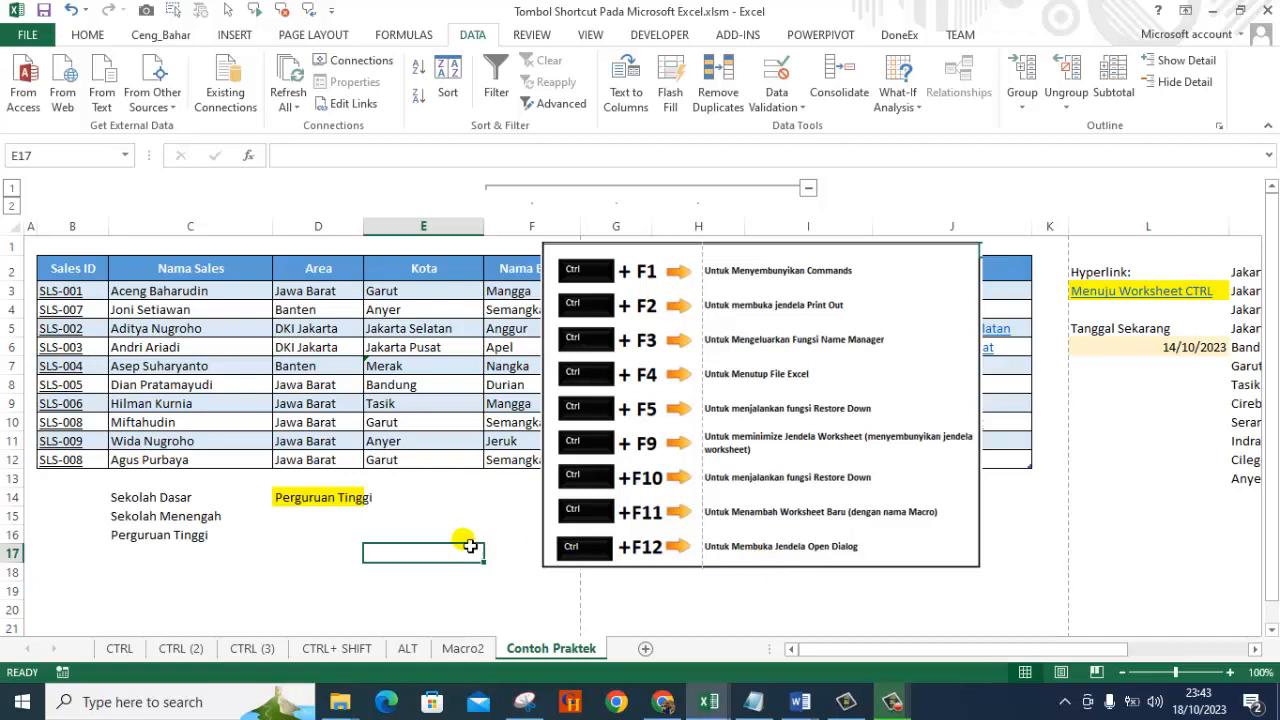
Step: Select cell E14, bring up the Open dialog, move it towards the middle of the sheet and cancel it
{"action": "left_click", "coordinate": [456, 510]}
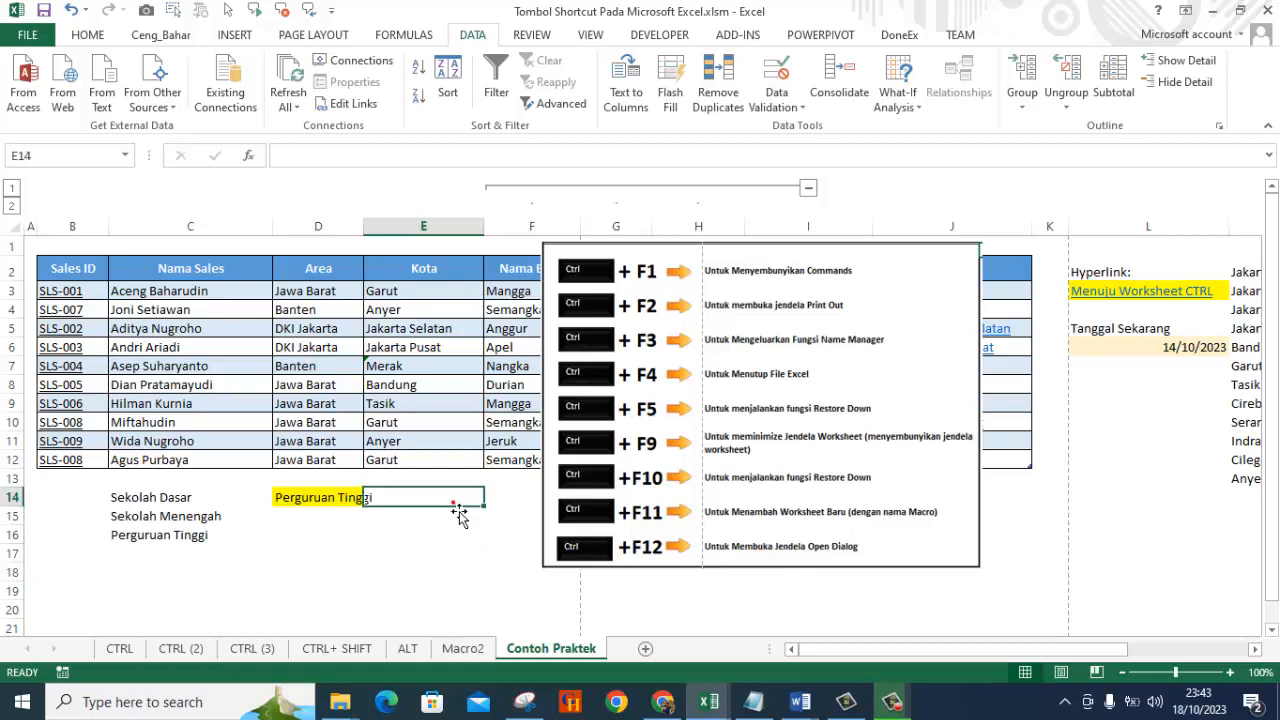
{"action": "key", "text": "ctrl+F12"}
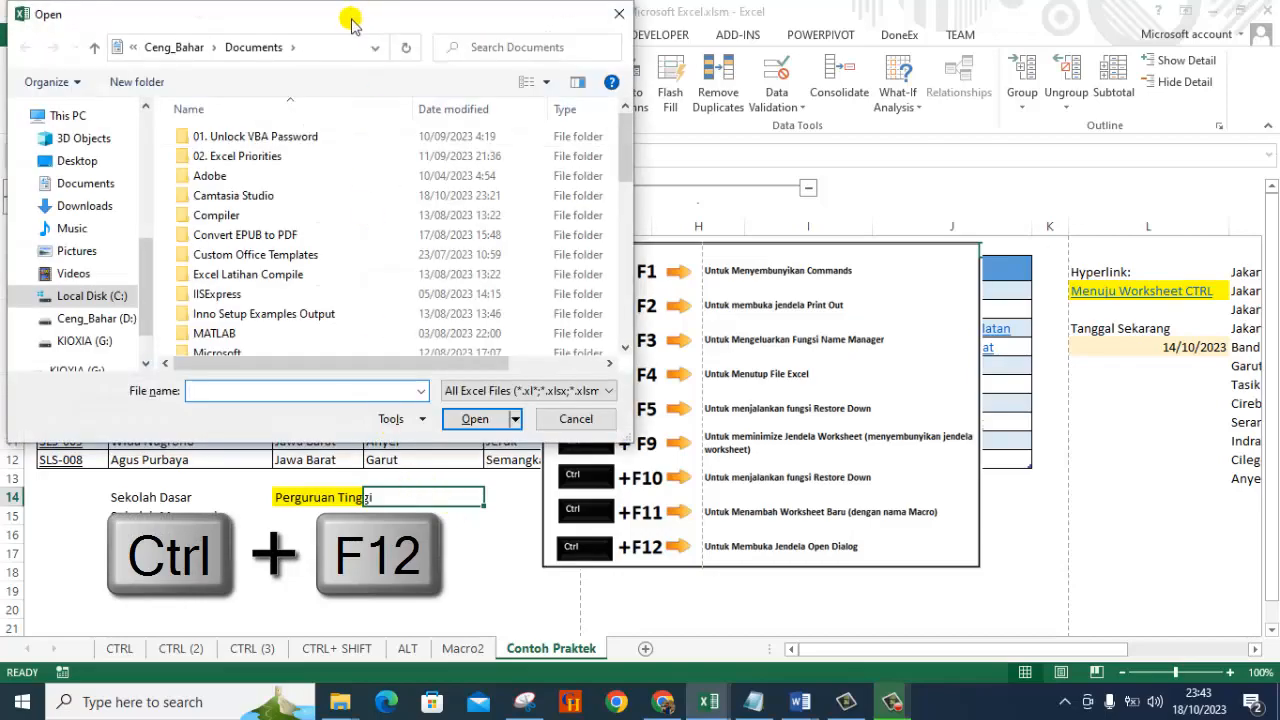
{"action": "left_click_drag", "start_coordinate": [352, 22], "coordinate": [445, 94]}
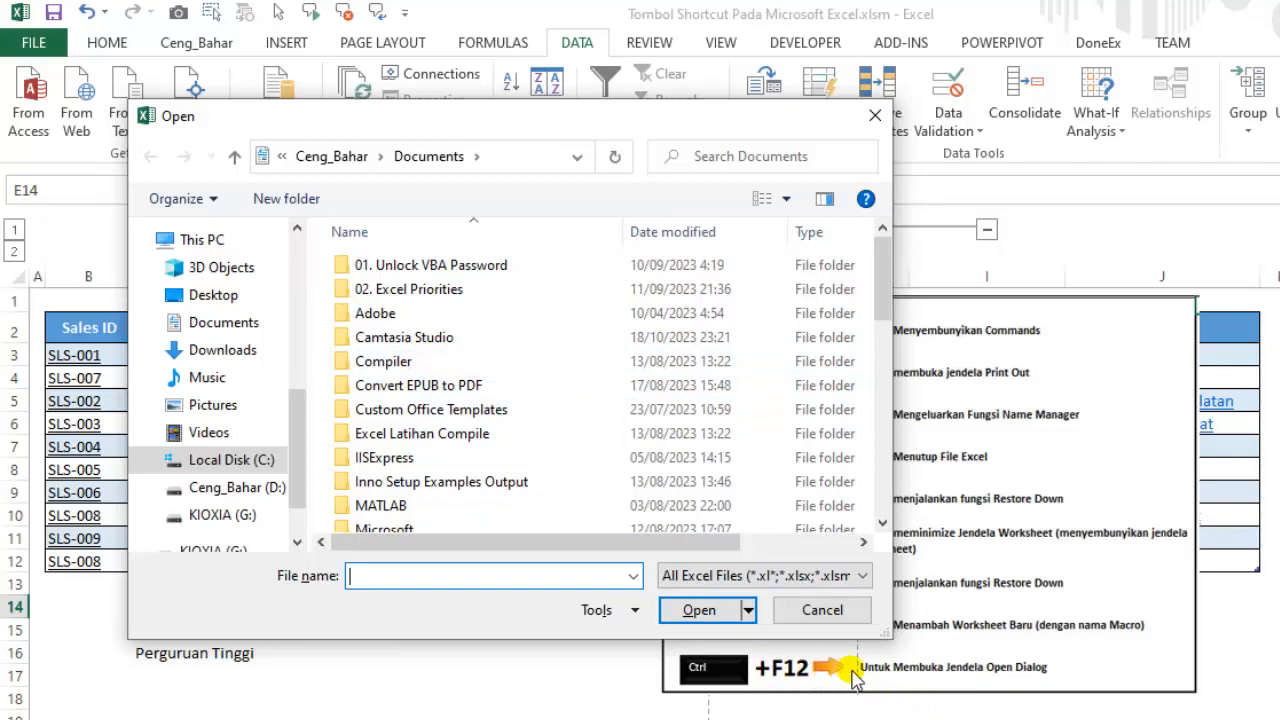
{"action": "left_click", "coordinate": [822, 609]}
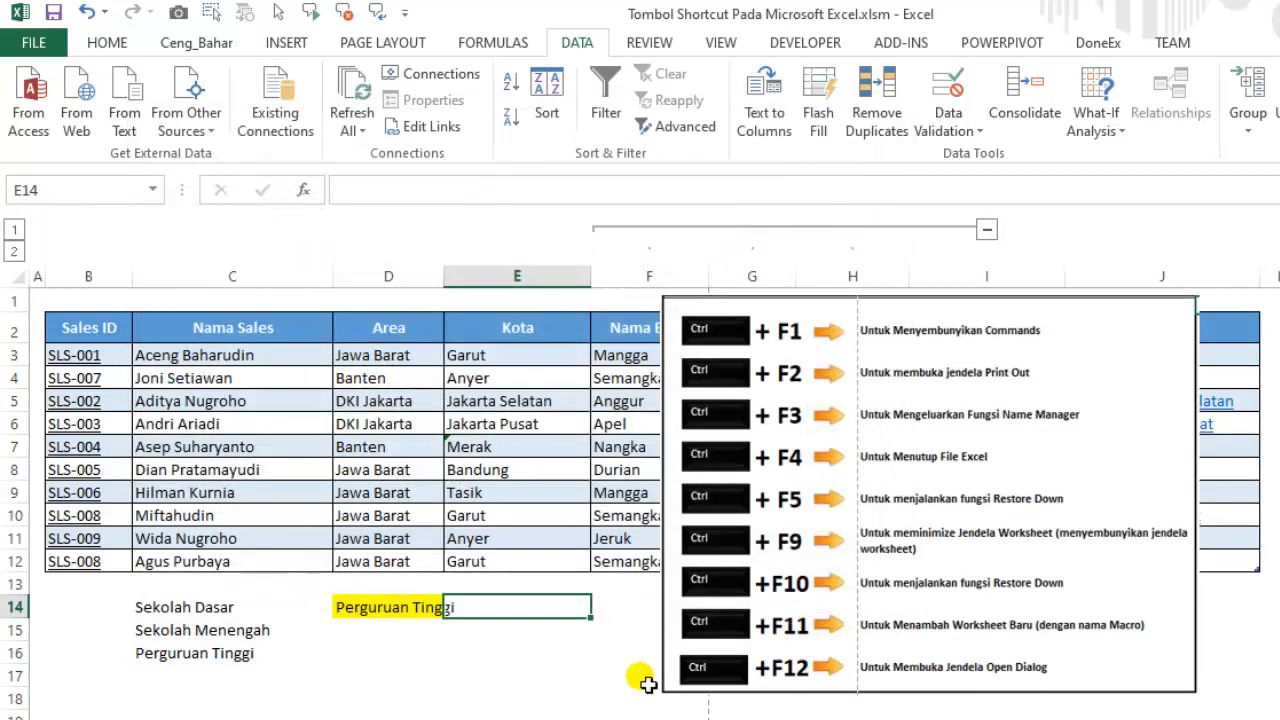
Step: View the recent workbooks on the backstage Open page and return to the worksheet
{"action": "left_click", "coordinate": [43, 44]}
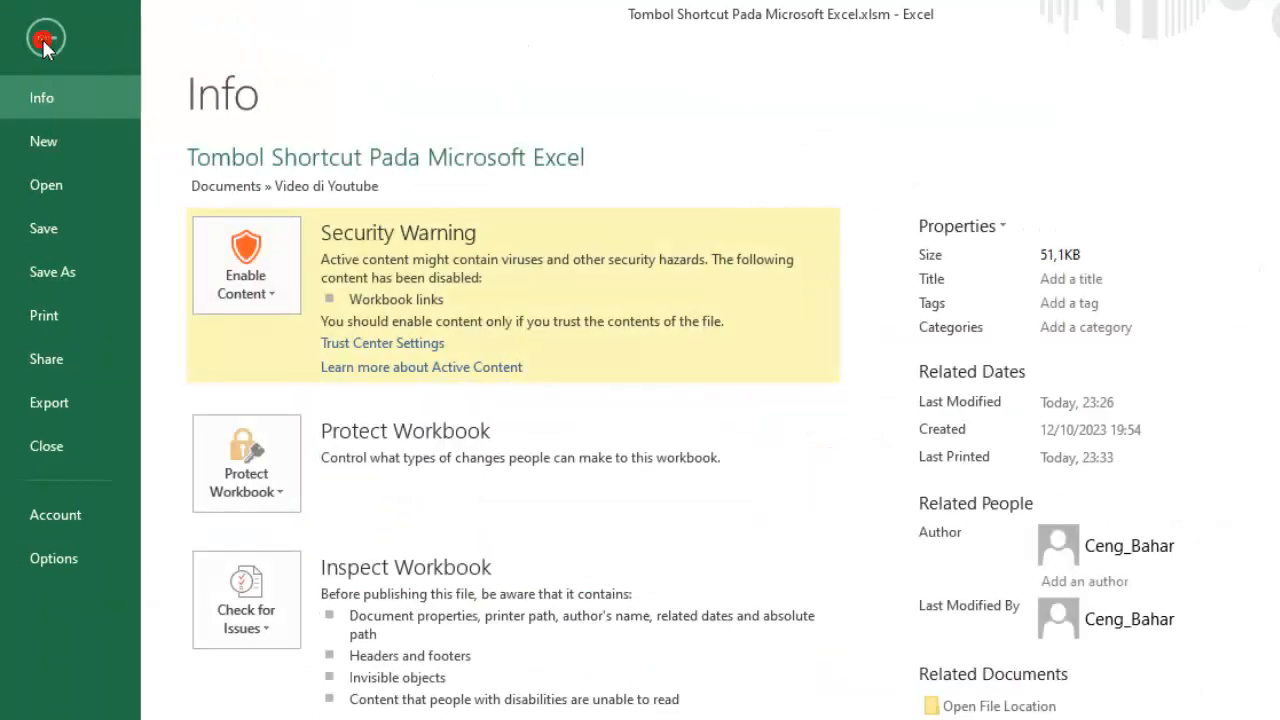
{"action": "left_click", "coordinate": [53, 186]}
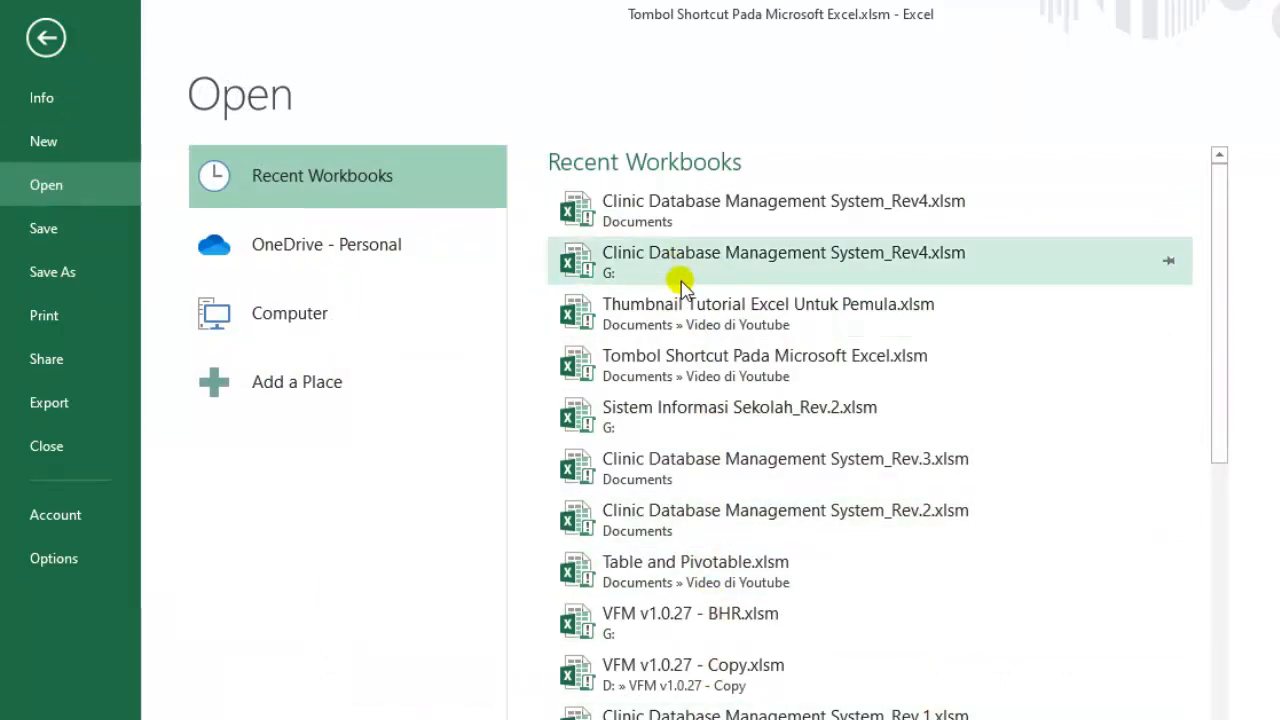
{"action": "left_click", "coordinate": [46, 38]}
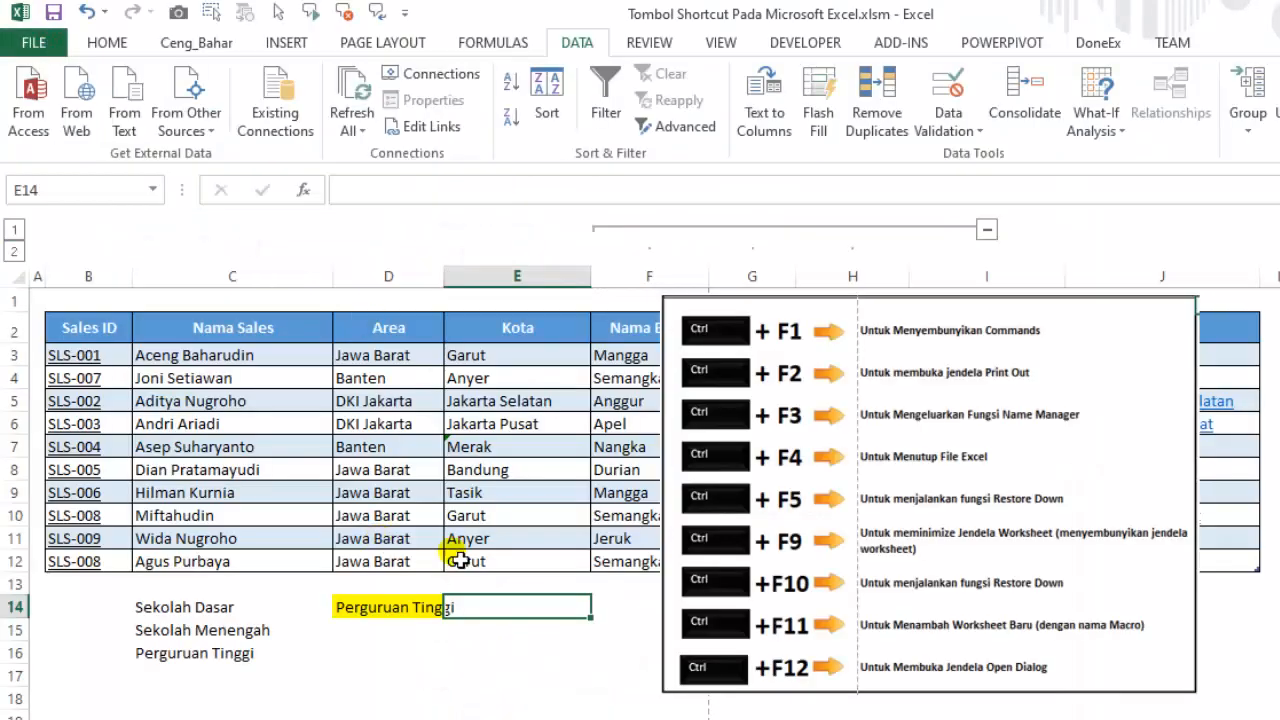
Step: Select cell E15, bring up the Open dialog directly over the worksheet and cancel it
{"action": "left_click", "coordinate": [540, 630]}
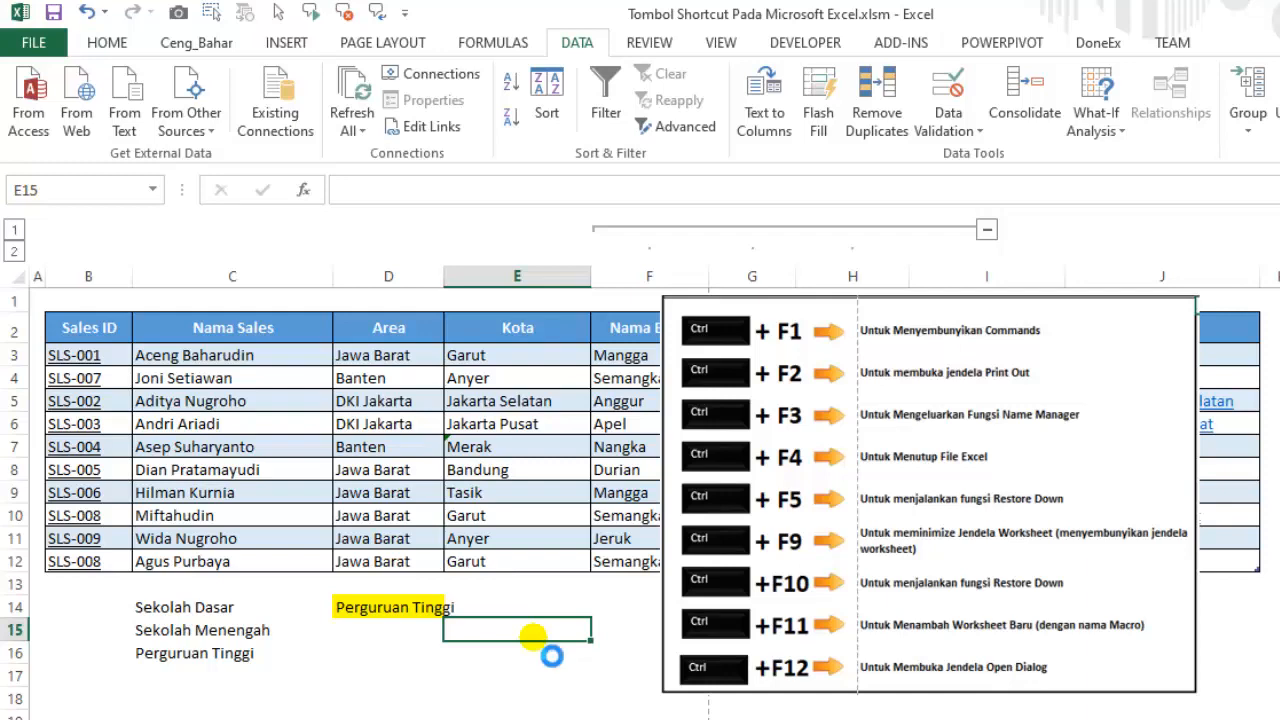
{"action": "key", "text": "ctrl+F12"}
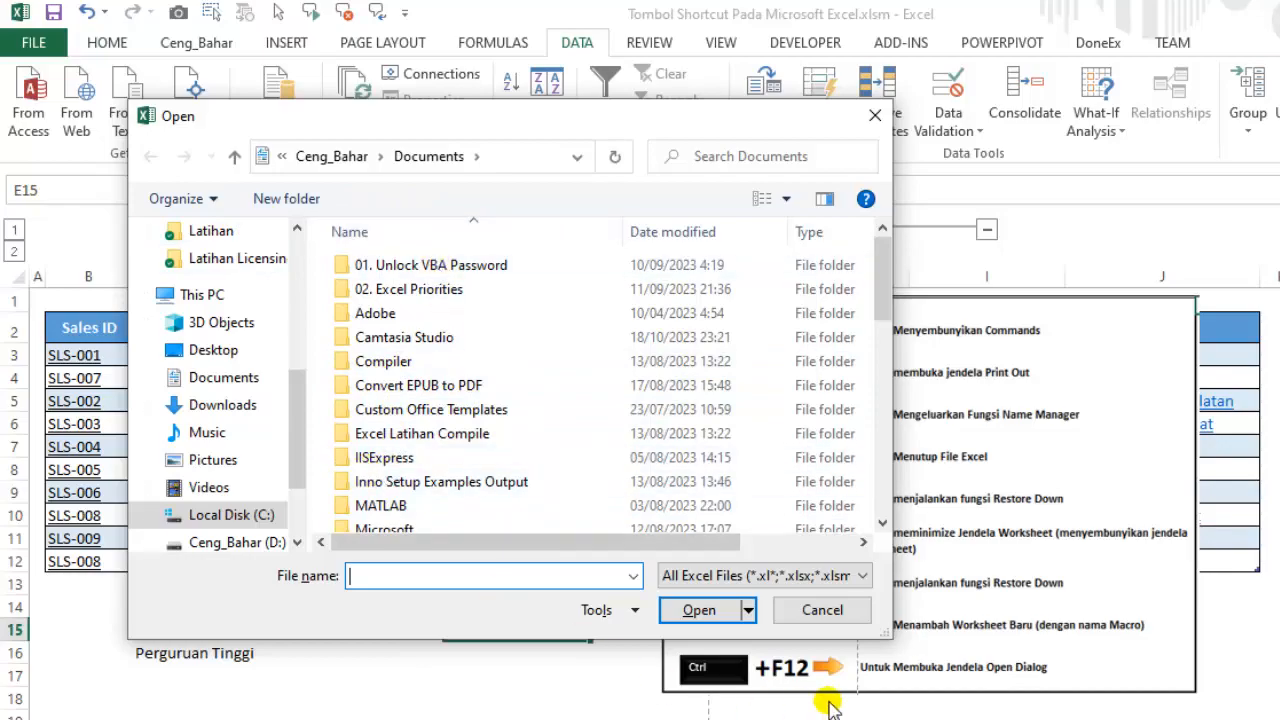
{"action": "left_click", "coordinate": [820, 610]}
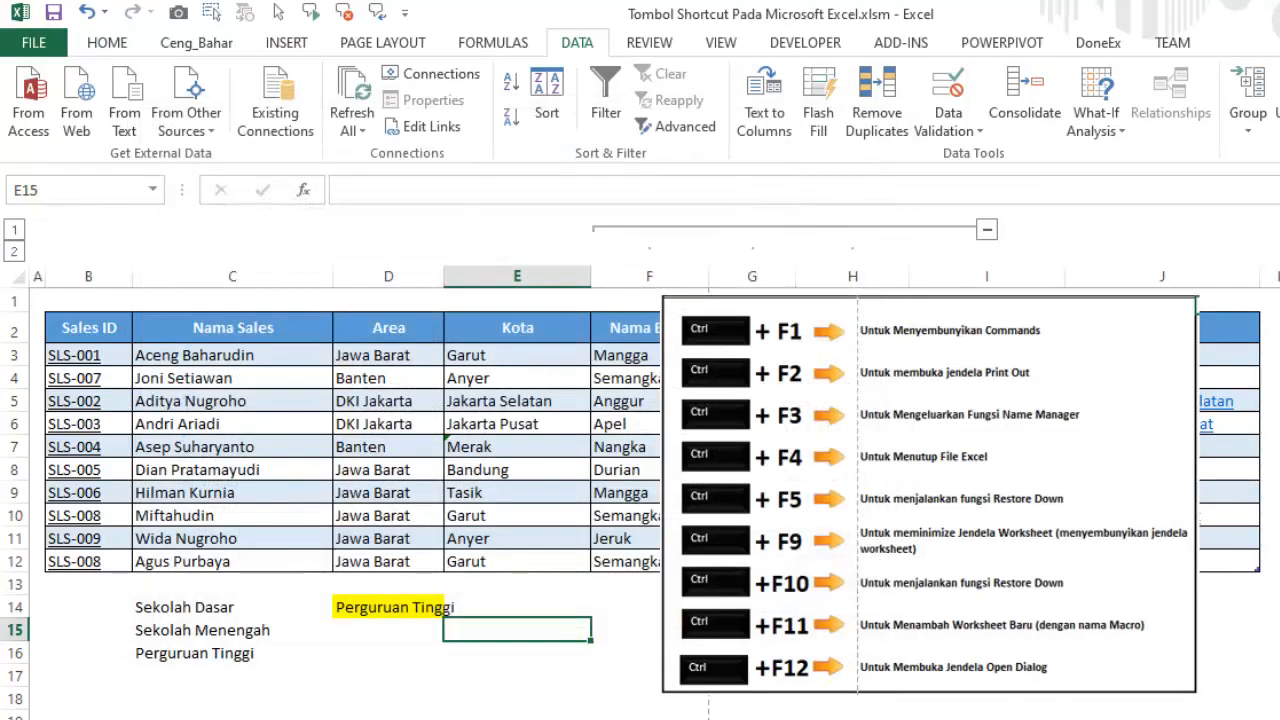